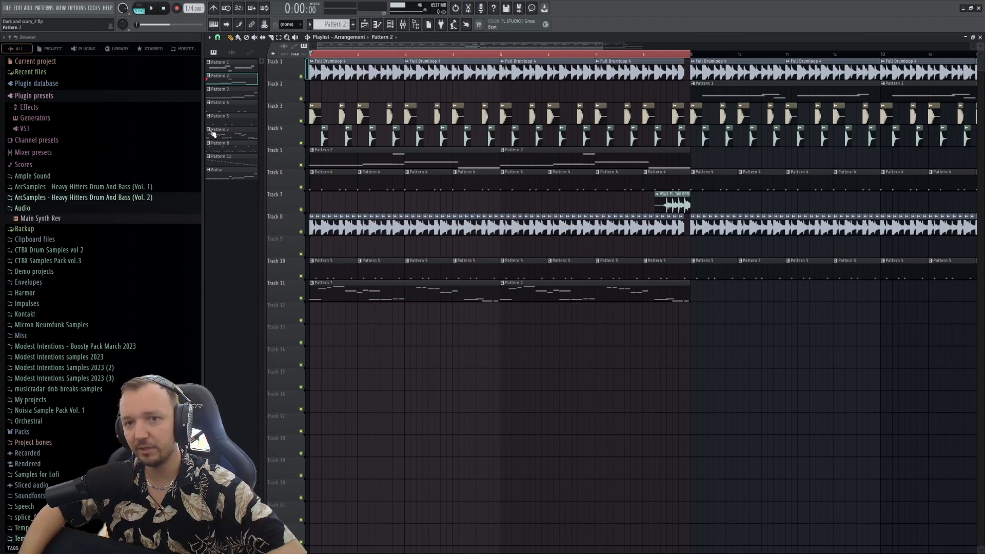
- Play the drum tracks of the arrangement and stop playback
click(153, 9)
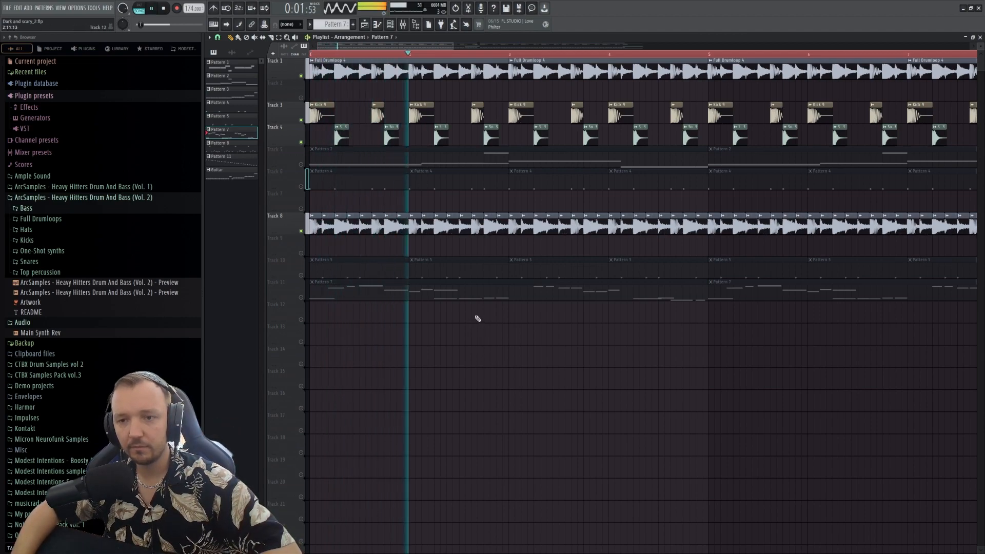
key(space)
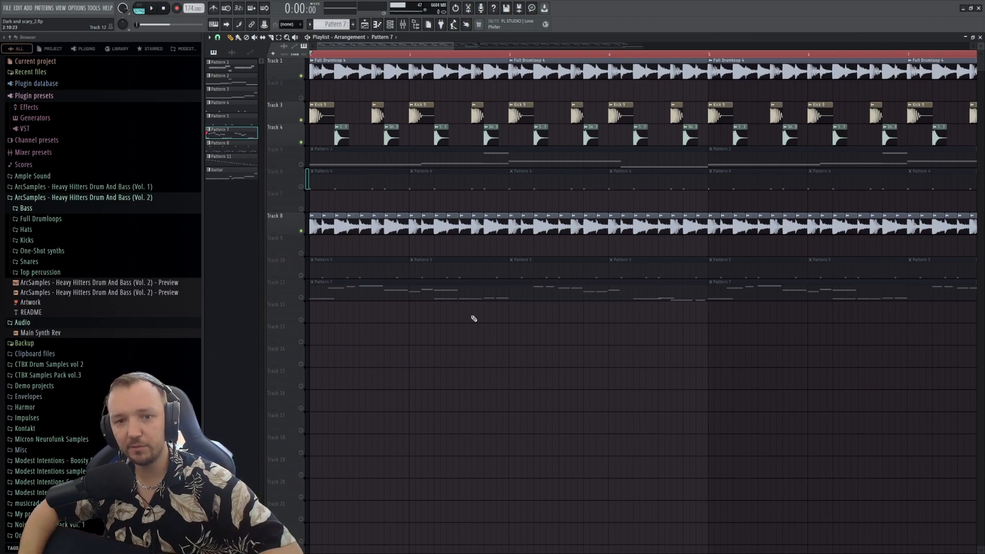
- Examine the drum samples in the ArcSamples - Heavy Hitters Drum And Bass (Vol. 1) pack and collapse its folder
click(117, 187)
scroll(72, 154, down, 10)
scroll(92, 247, up, 15)
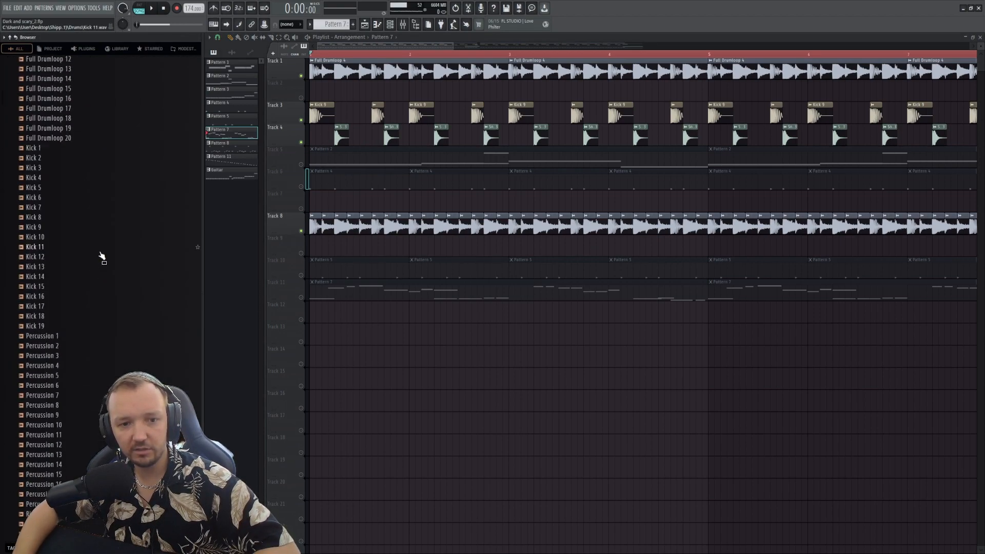
click(98, 187)
- Examine the subfolders of ArcSamples - Heavy Hitters Drum And Bass (Vol. 2), including Full Drumloops and Bass, and collapse the pack
click(76, 197)
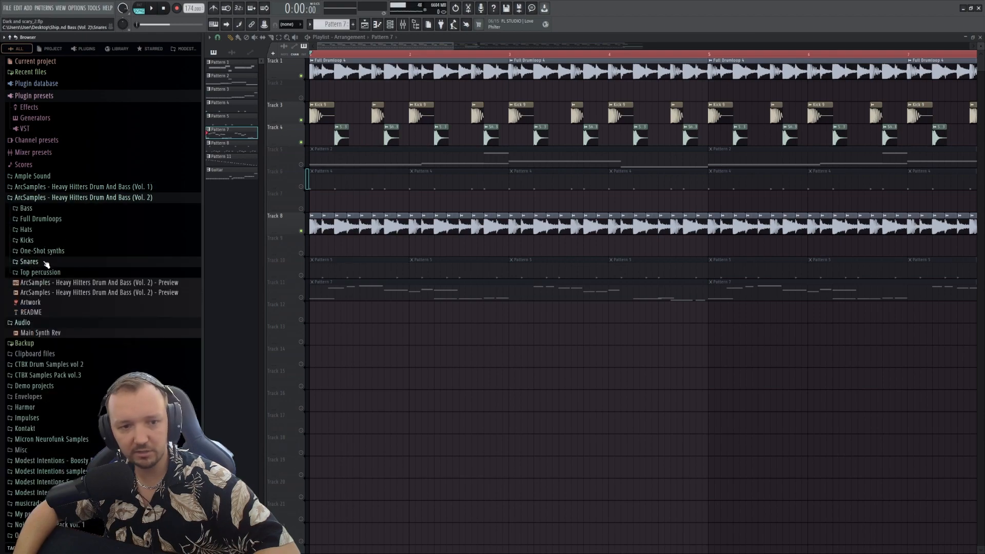
click(55, 219)
click(55, 219)
click(28, 208)
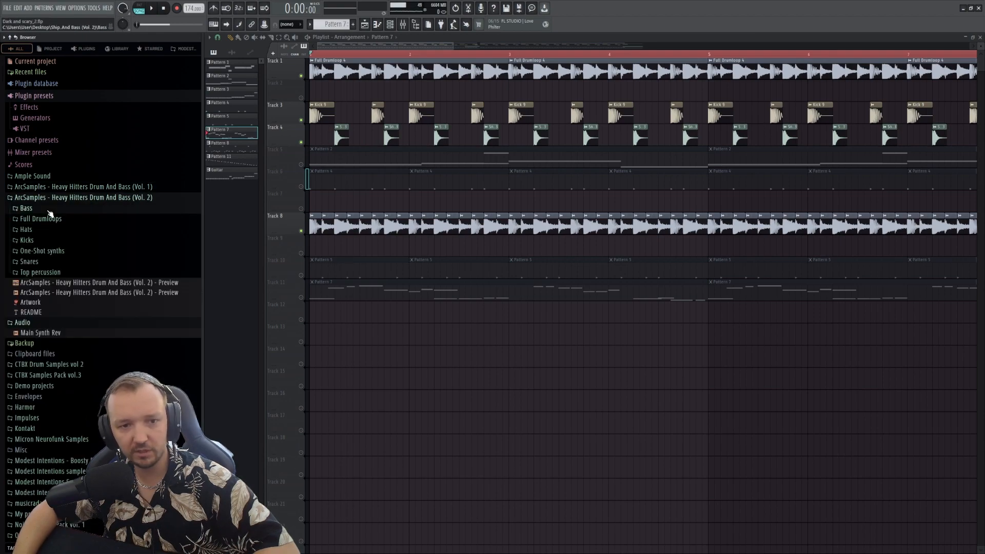
click(29, 208)
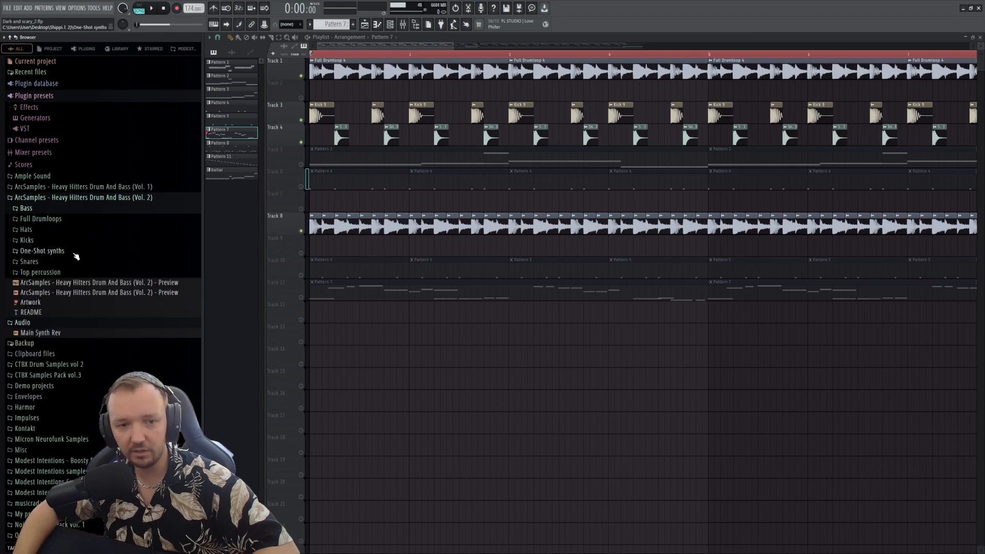
click(102, 199)
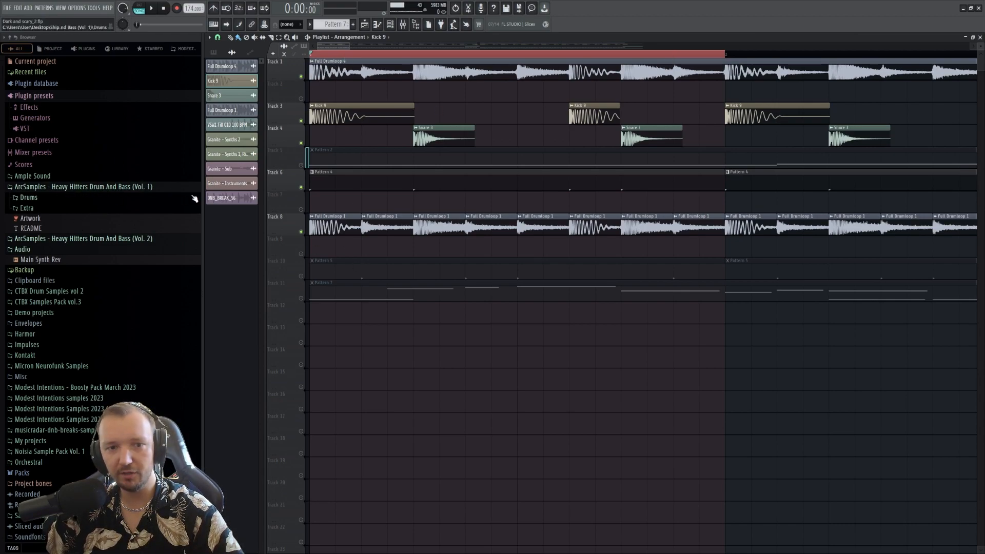
- Preview the Full Drumloop 4 sample from the Drums folder of the Vol. 1 pack and stop it
click(29, 197)
scroll(118, 180, up, 5)
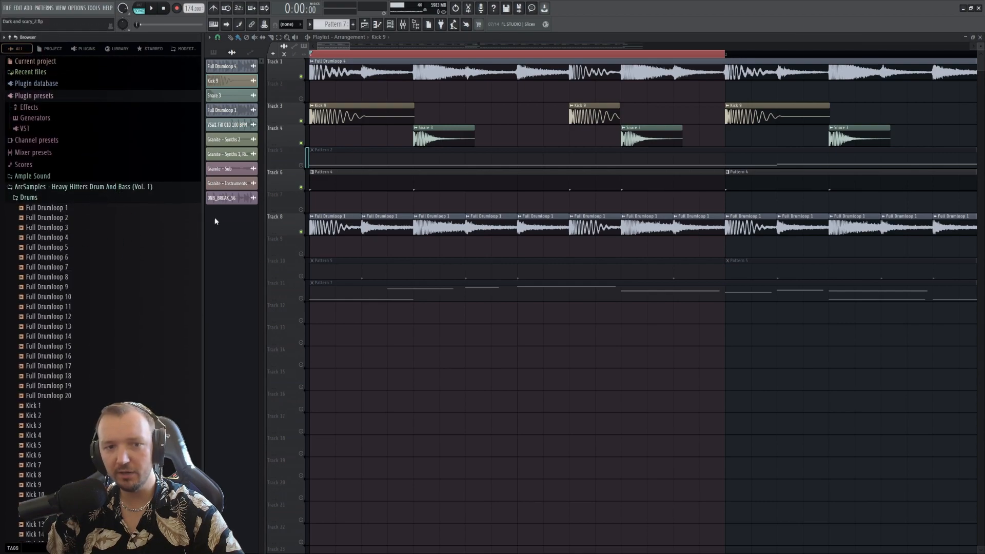
click(72, 238)
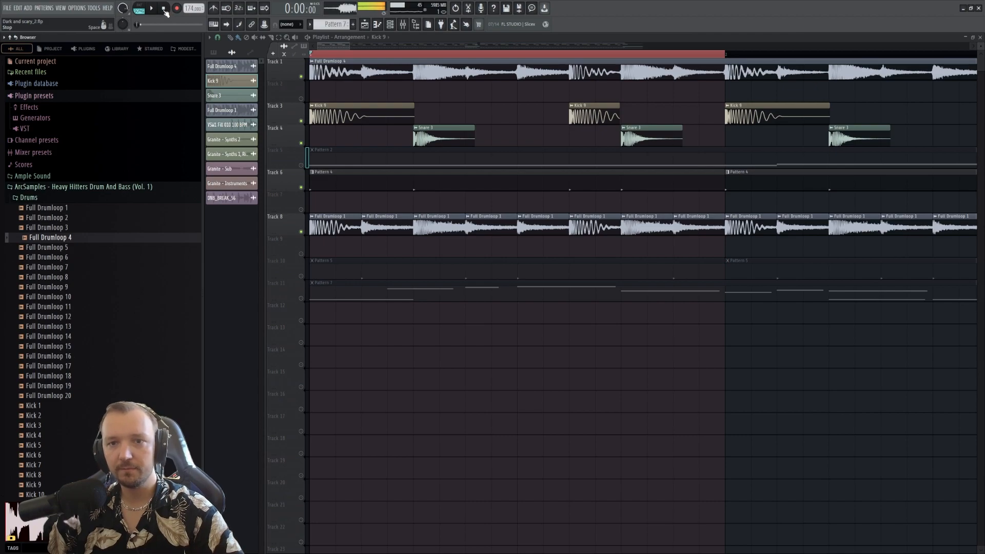
click(164, 10)
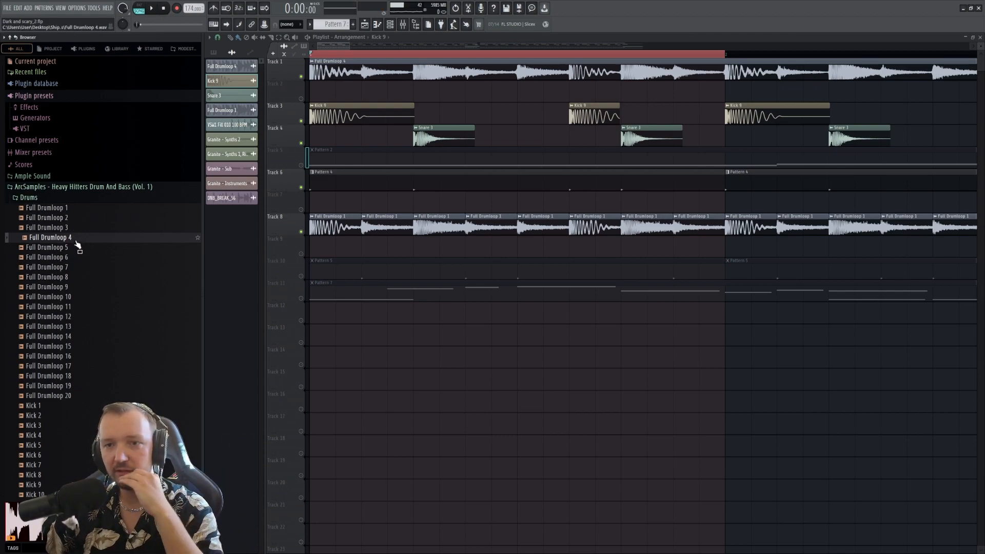
- Solo Track 1 and show Full Drumloop 4's channel settings together with its Background drumloop mixer track
right_click(301, 76)
click(415, 73)
double_click(415, 73)
click(404, 25)
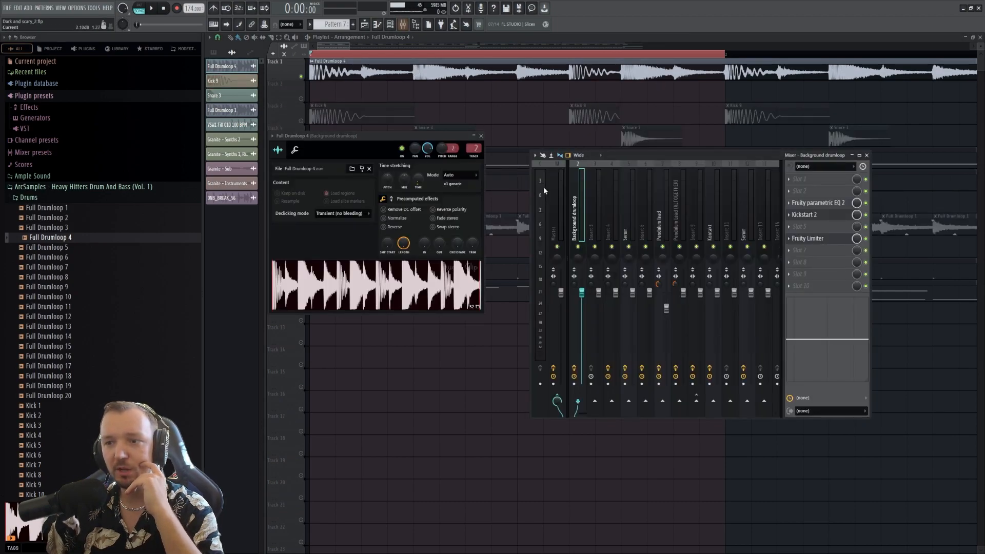
scroll(580, 211, up, 1)
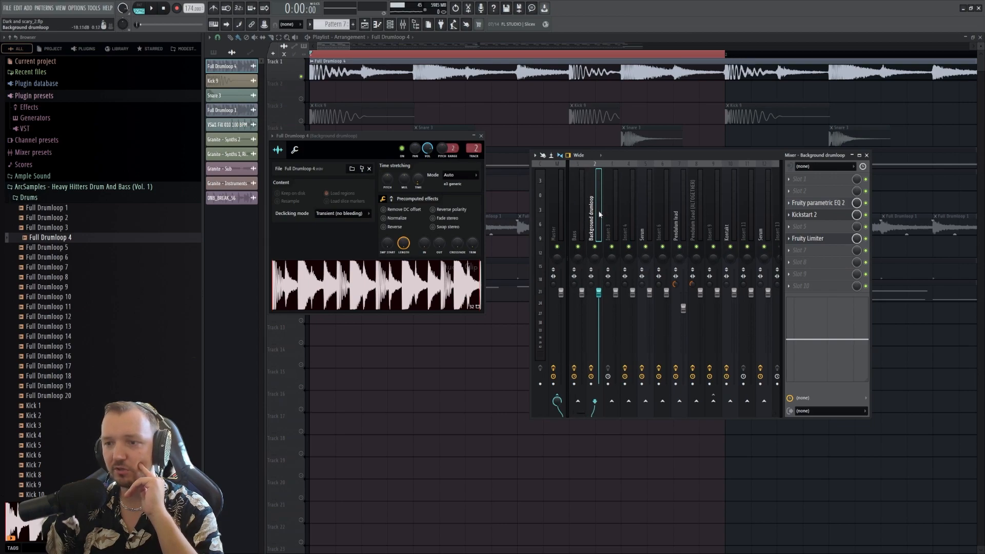
- Close the channel settings and inspect the Kickstart 2 sidechain effect on the Background drumloop mixer track
click(482, 136)
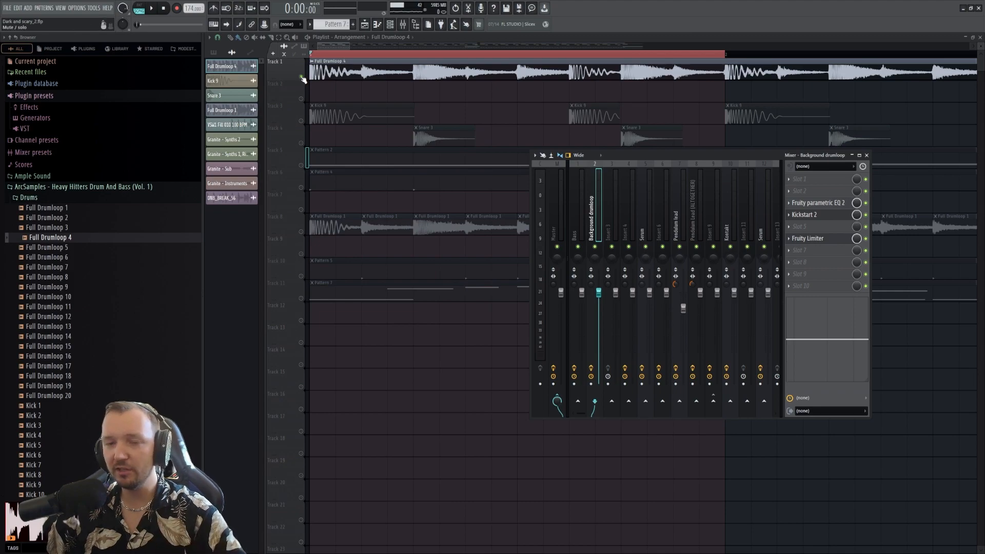
click(818, 215)
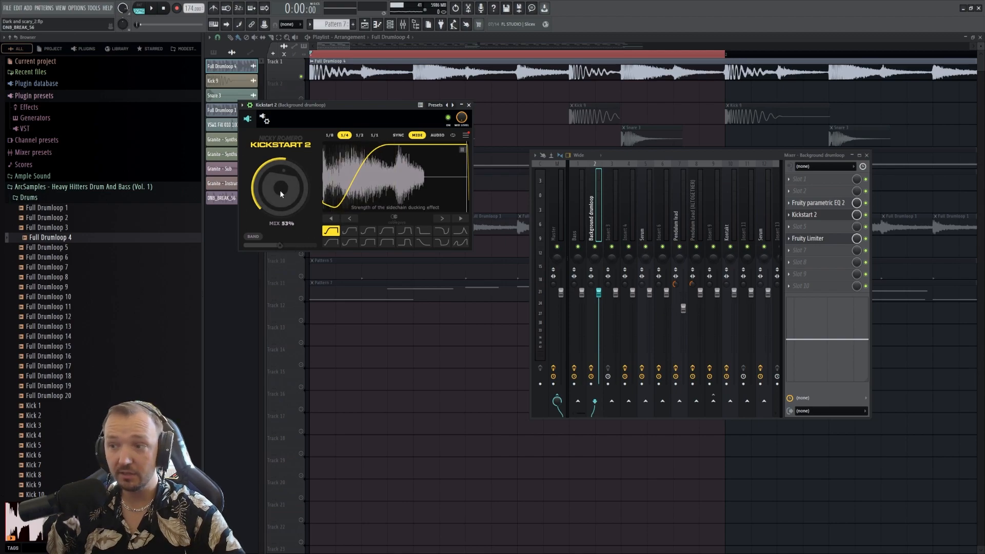
click(402, 400)
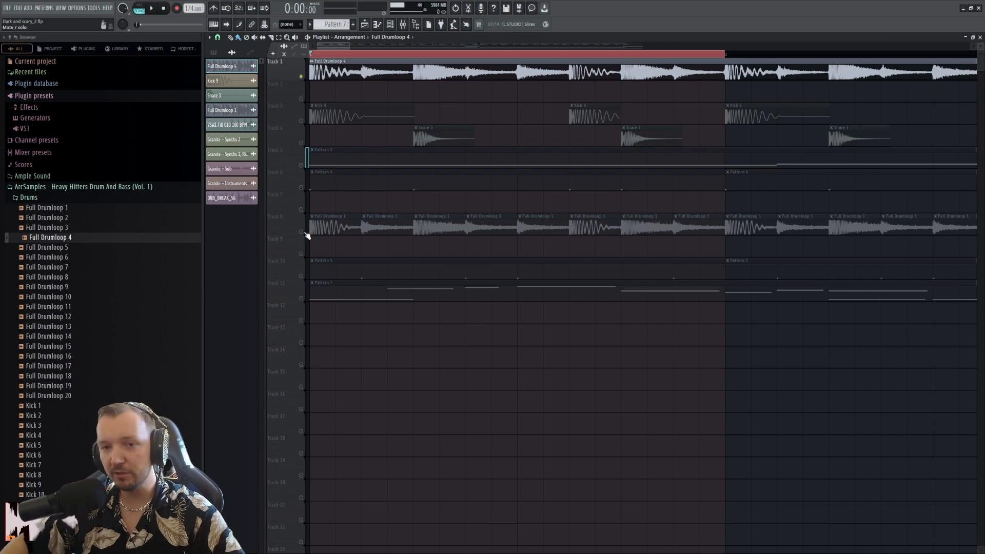
- Solo Track 8 and preview Full Drumloop 1 from the Full Drumloops folder of the Vol. 2 pack
right_click(302, 231)
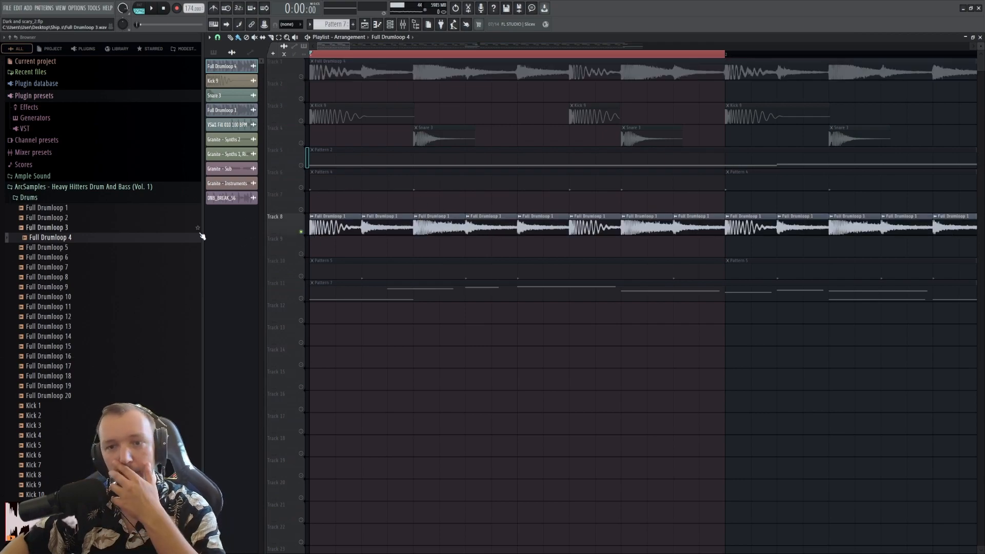
click(85, 188)
click(92, 199)
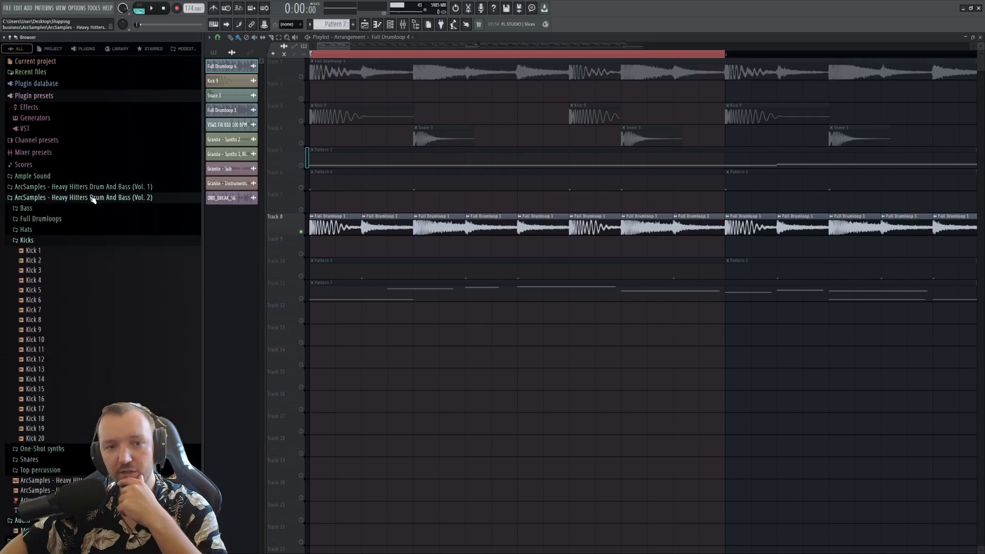
click(49, 219)
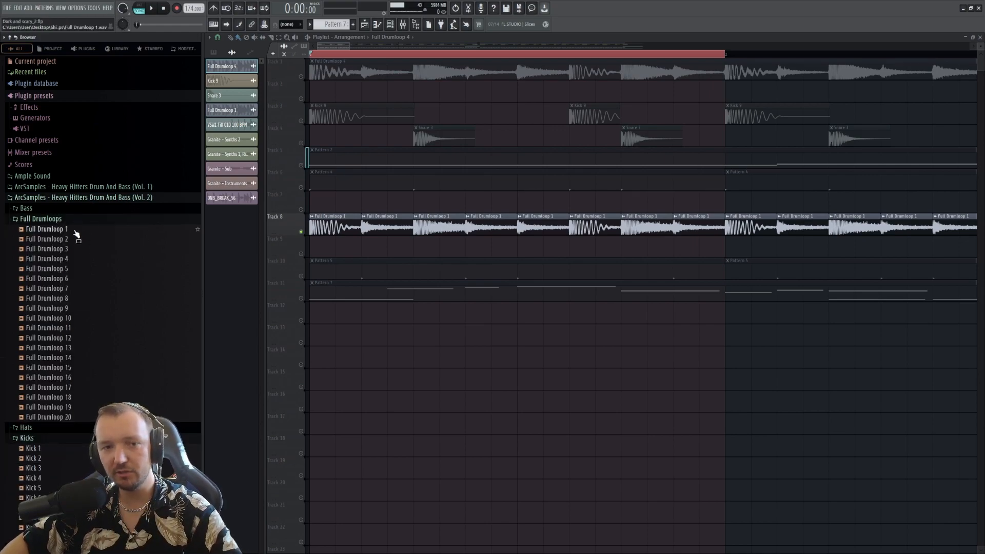
click(76, 233)
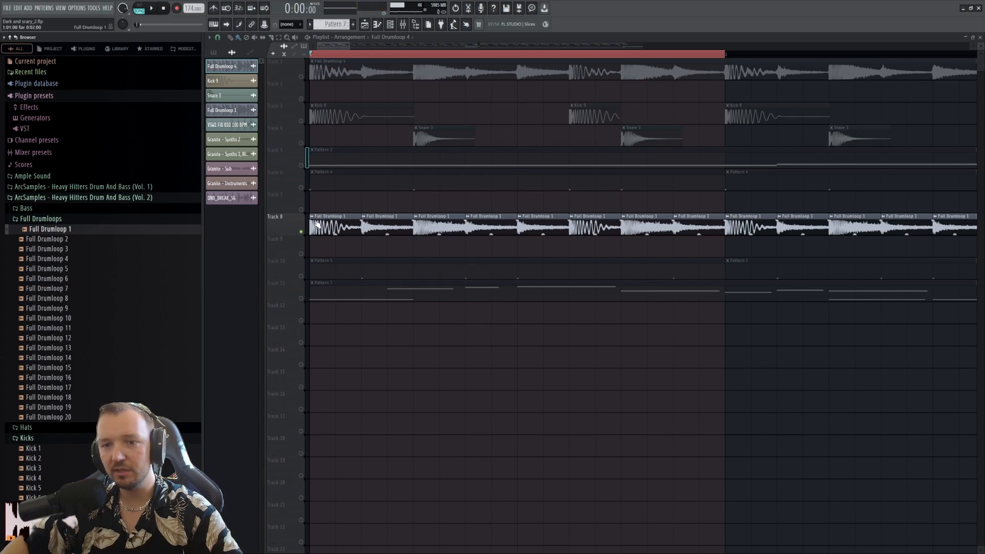
- Inspect Full Drumloop 1's channel settings and the Fruity parametric EQ 2 high-pass curve on its mixer track during playback, and close all windows
double_click(364, 220)
click(403, 25)
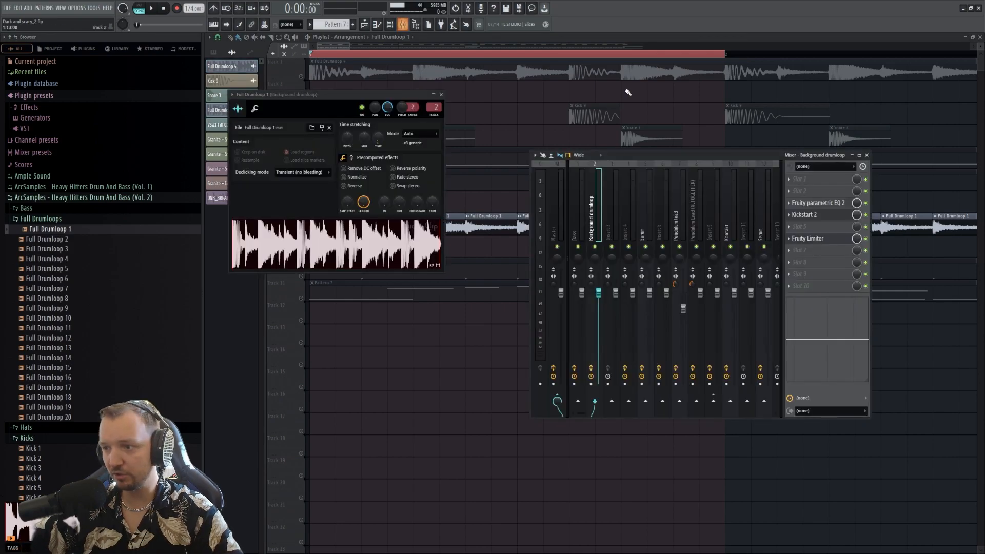
click(814, 203)
key(space)
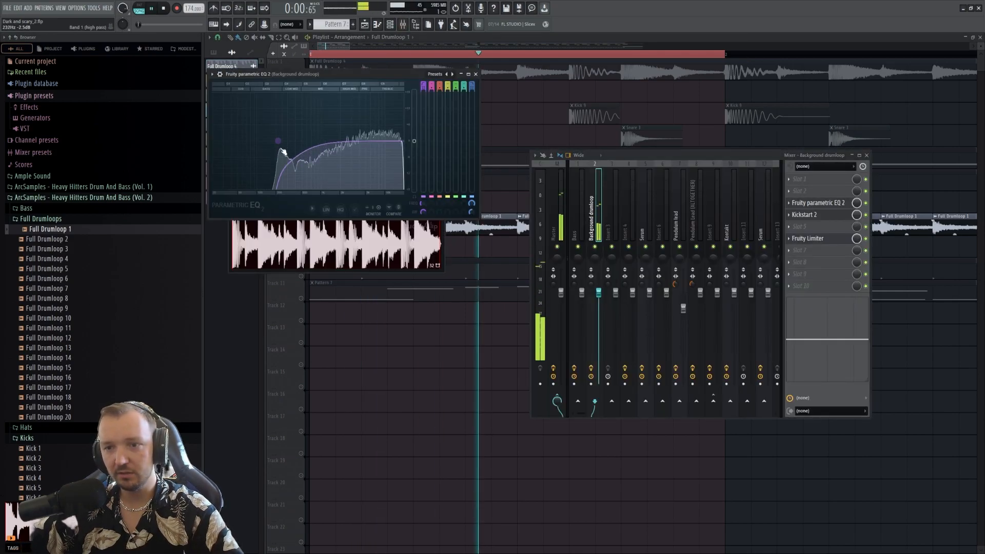
key(F12)
key(space)
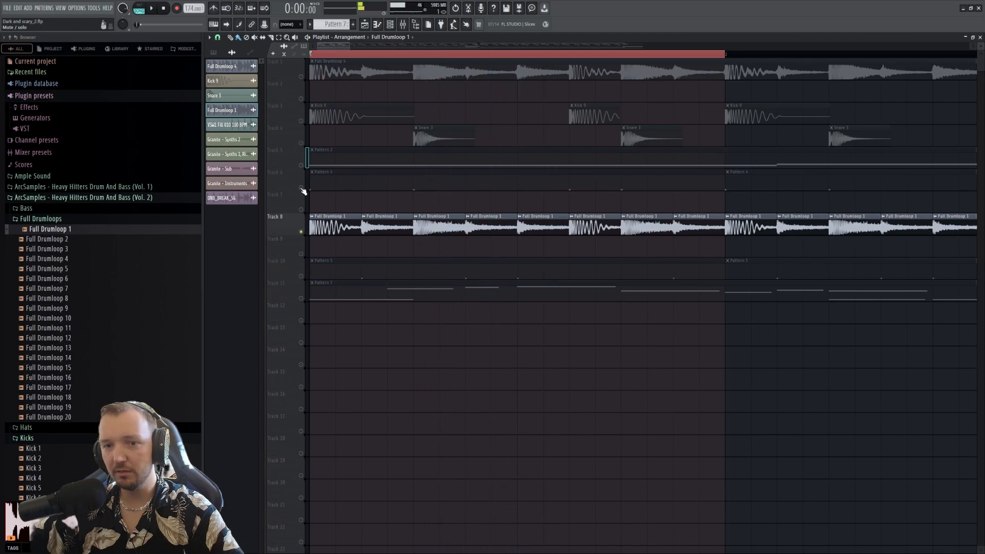
- Enable Tracks 1 and 6 alongside Track 8 and play them with the mixer showing
click(348, 70)
key(space)
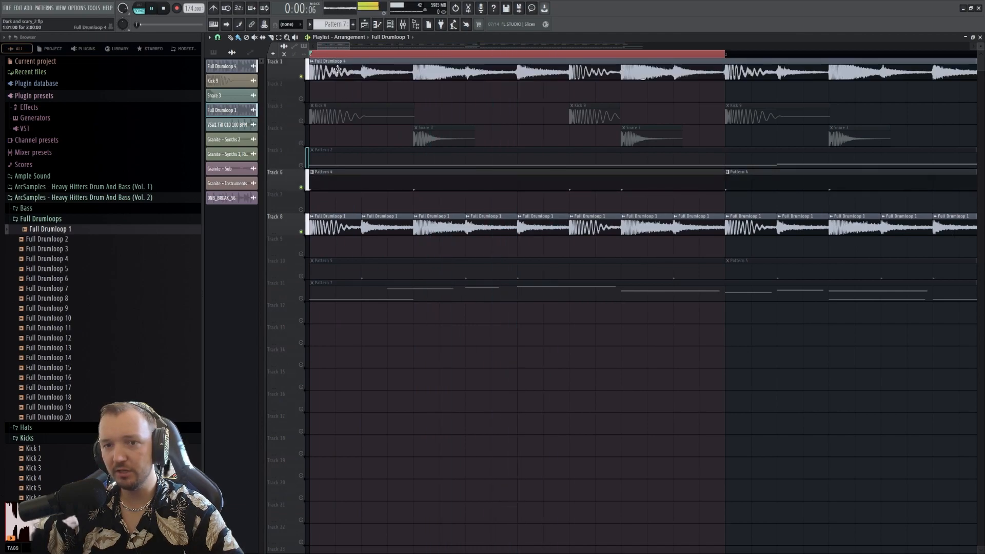
key(F9)
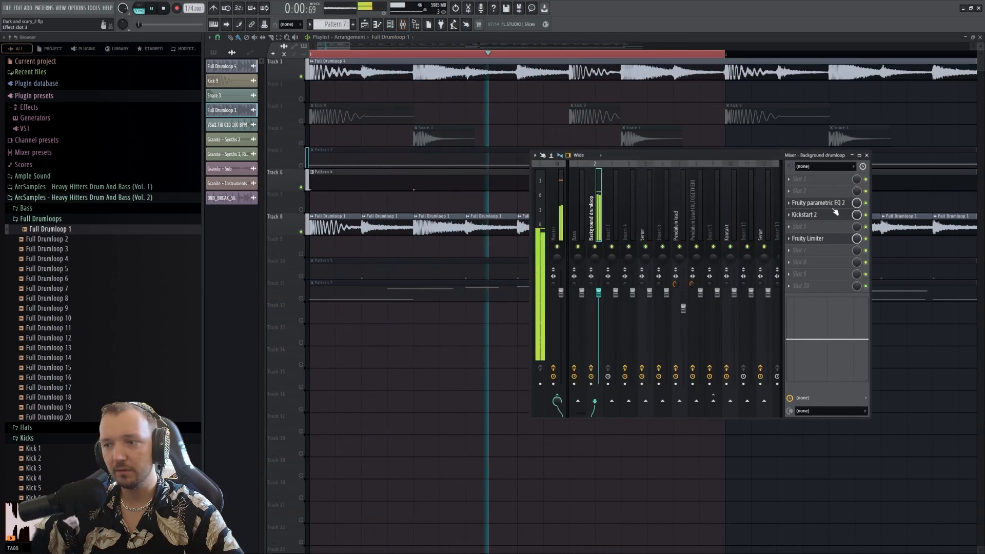
key(space)
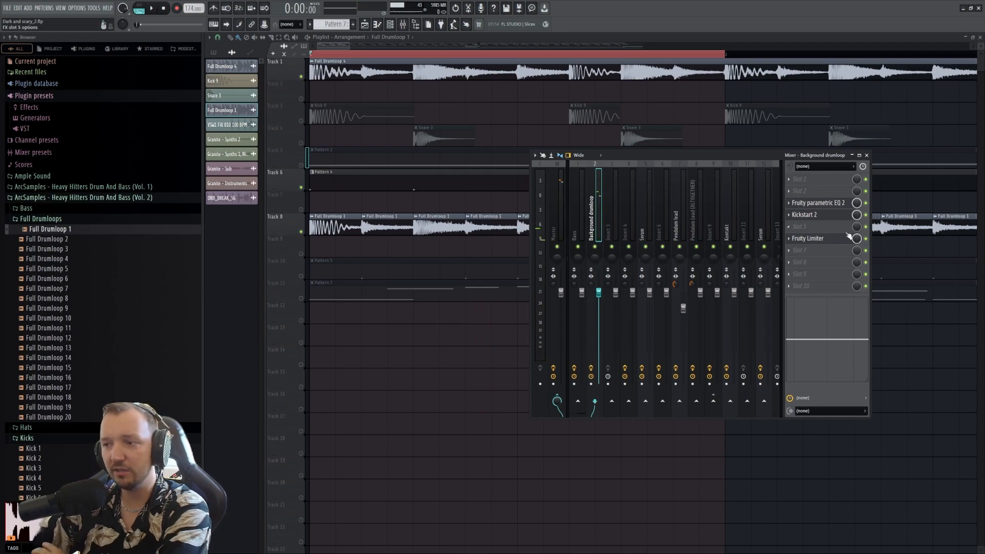
- Bypass and re-enable Kickstart 2 on the Background drumloop mixer track during playback to compare the sidechain effect
click(836, 215)
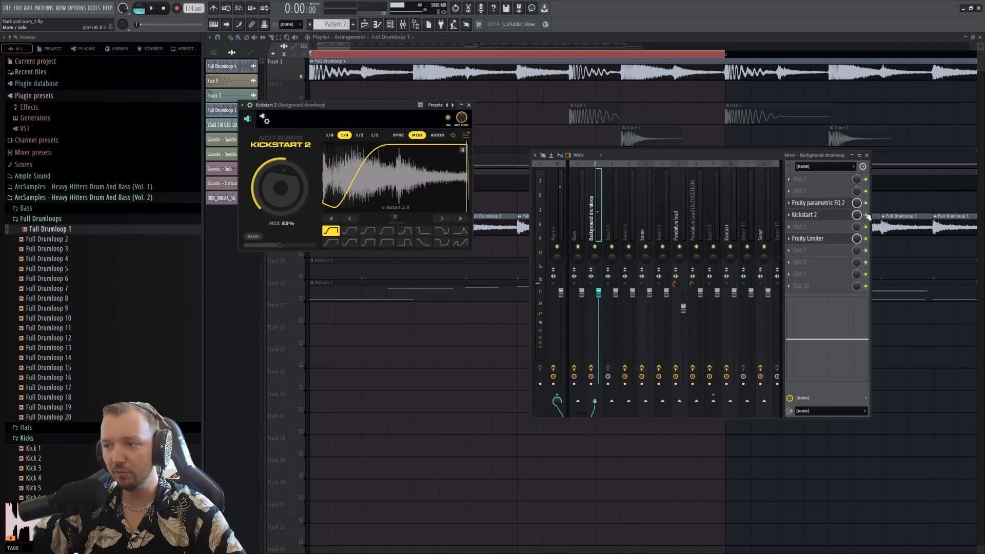
click(867, 215)
key(space)
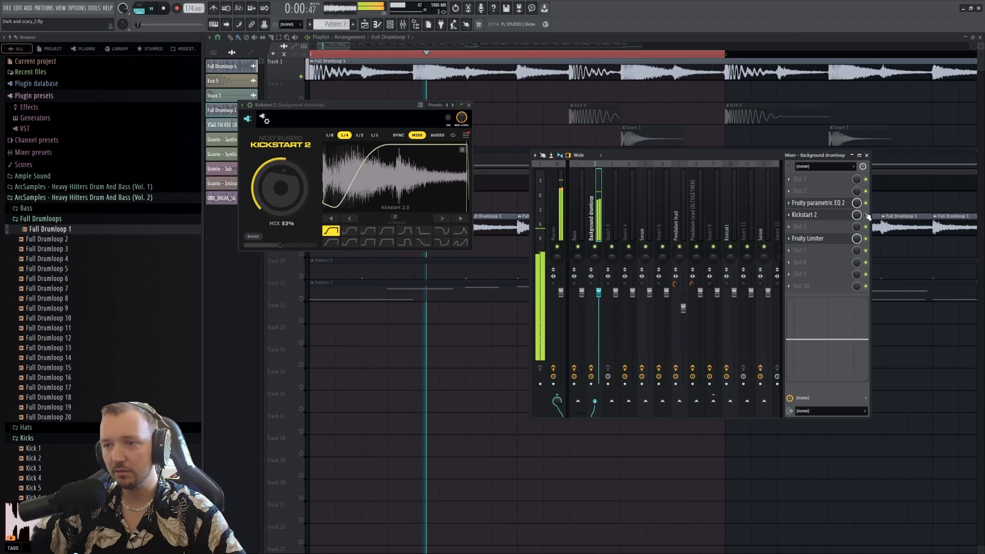
click(867, 216)
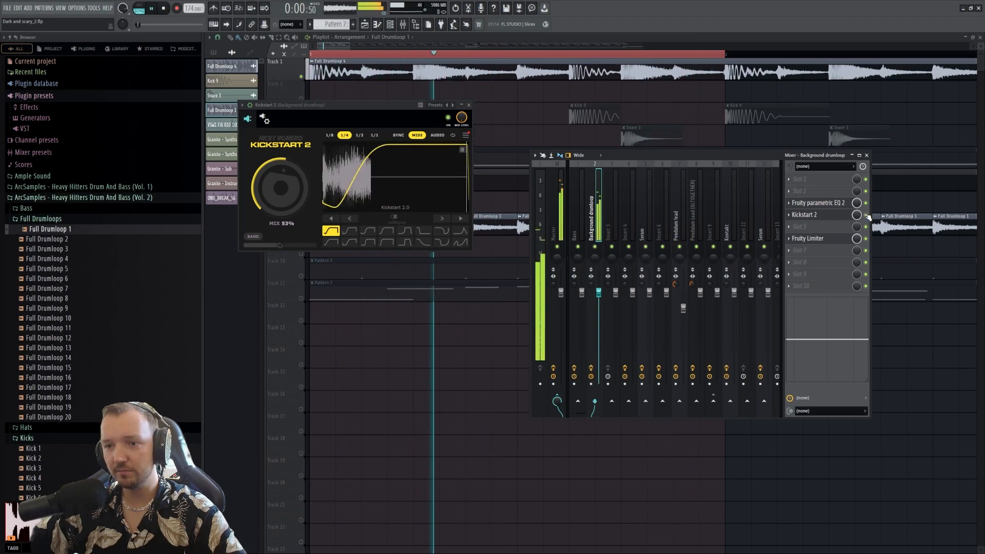
key(space)
right_click(903, 407)
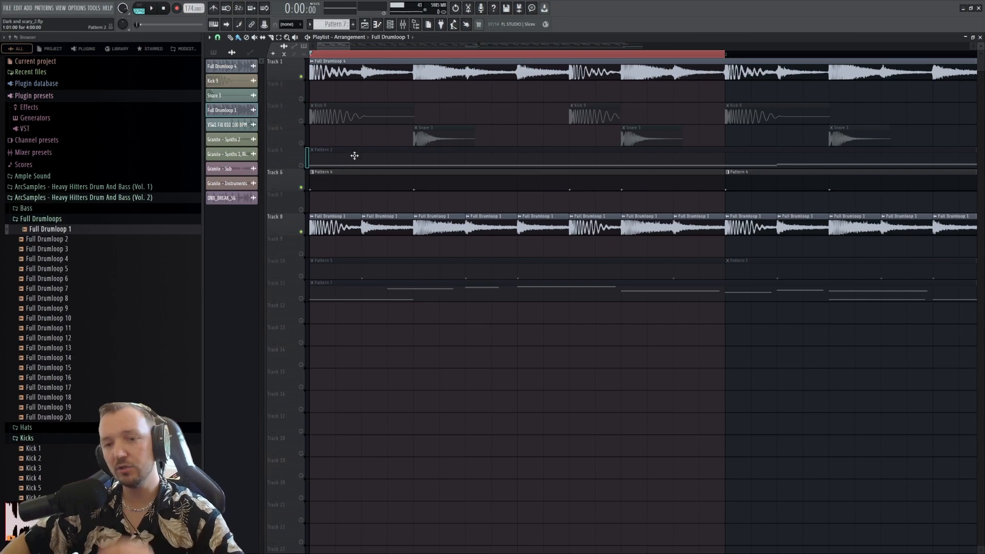
- Check the drumloops' level on the Master mixer track and in its Fruity Limiter during playback, and close both windows
click(391, 23)
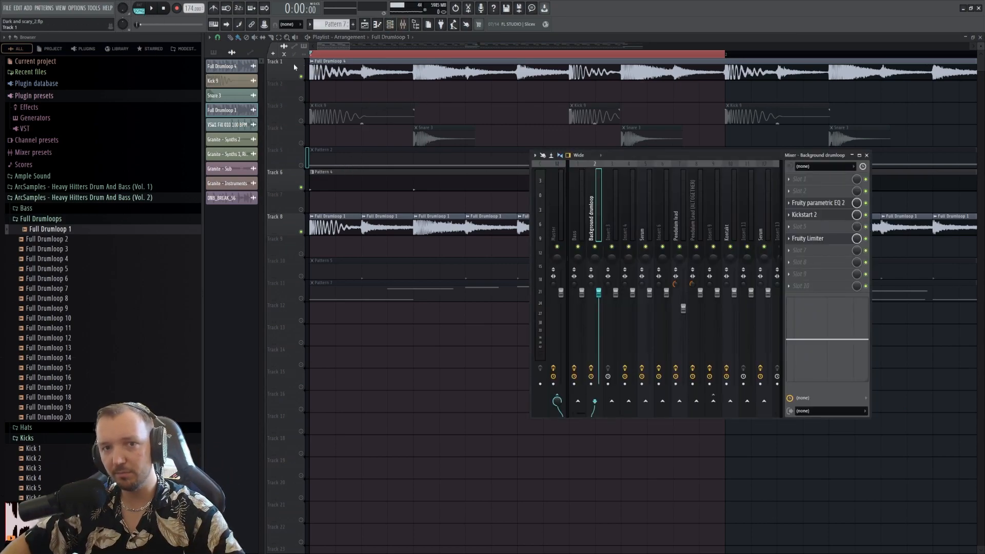
click(557, 210)
key(space)
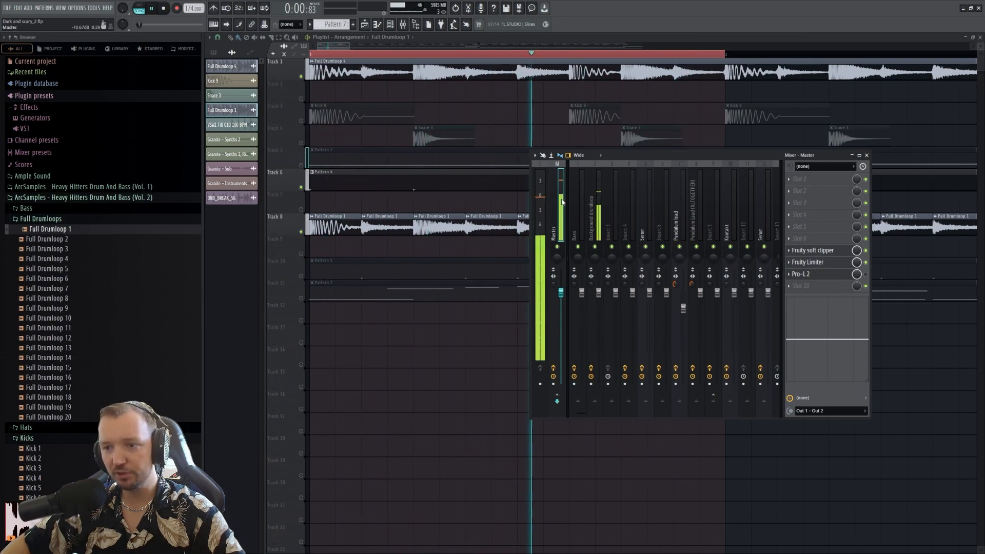
click(809, 262)
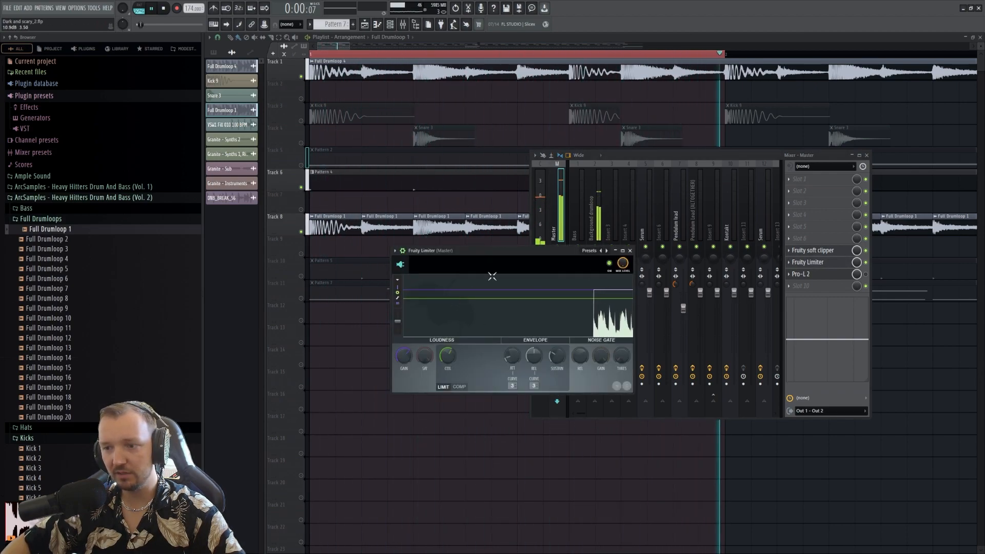
click(630, 250)
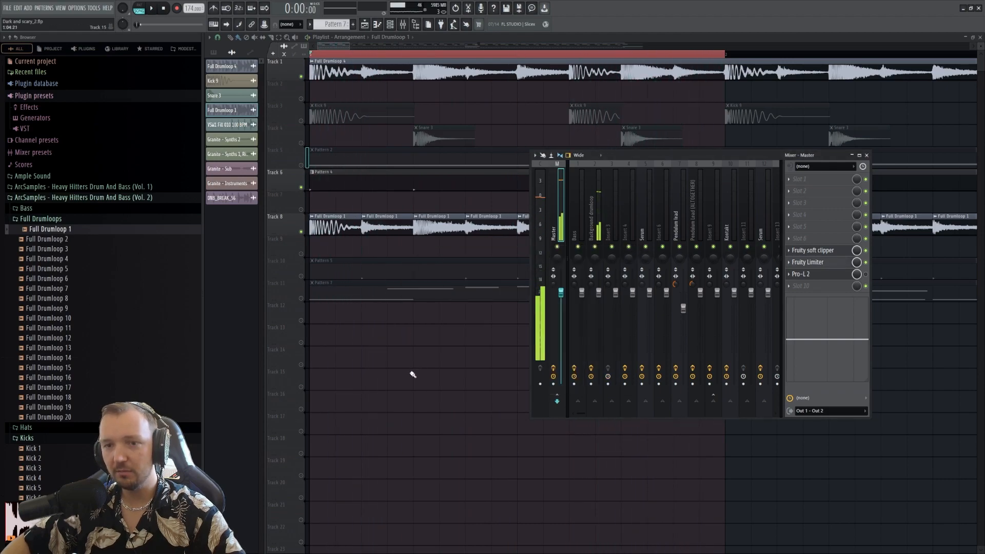
key(space)
key(F9)
- Solo the kick and snare on Tracks 3 and 4 and play them with the mixer showing the Master level
right_click(301, 122)
click(301, 143)
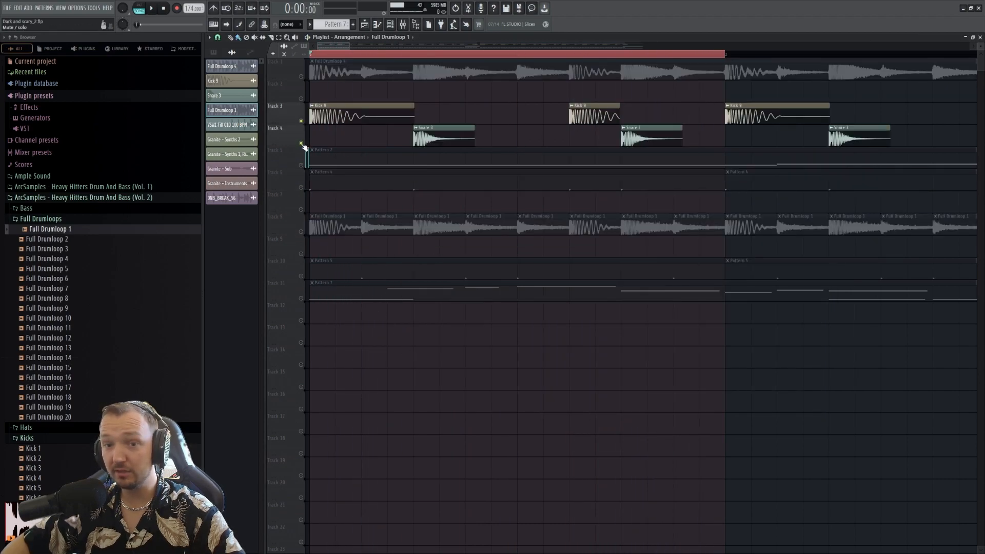
click(404, 27)
key(space)
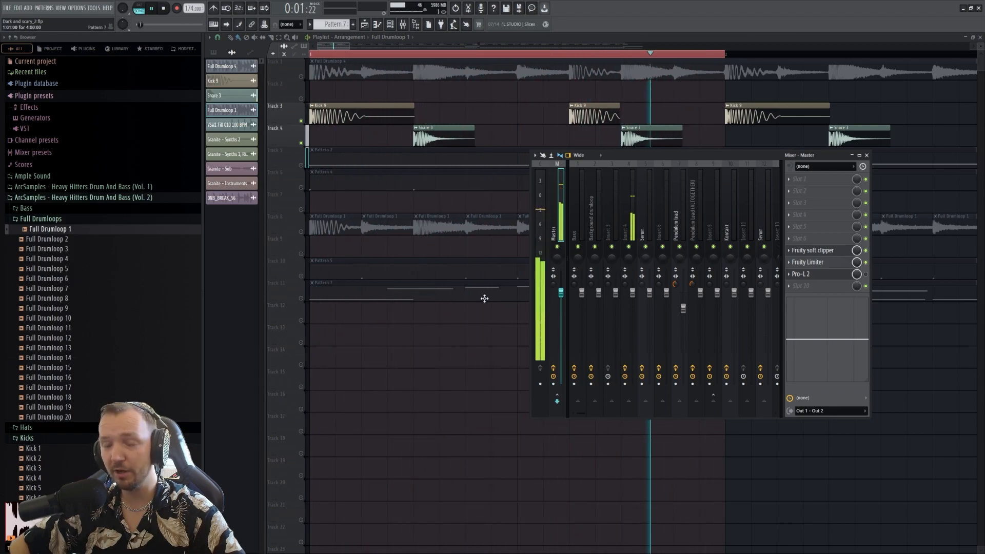
- Stop playback, close the mixer and enable Tracks 8, 1 and 6 alongside the kick and snare
key(space)
key(F9)
click(301, 232)
click(301, 77)
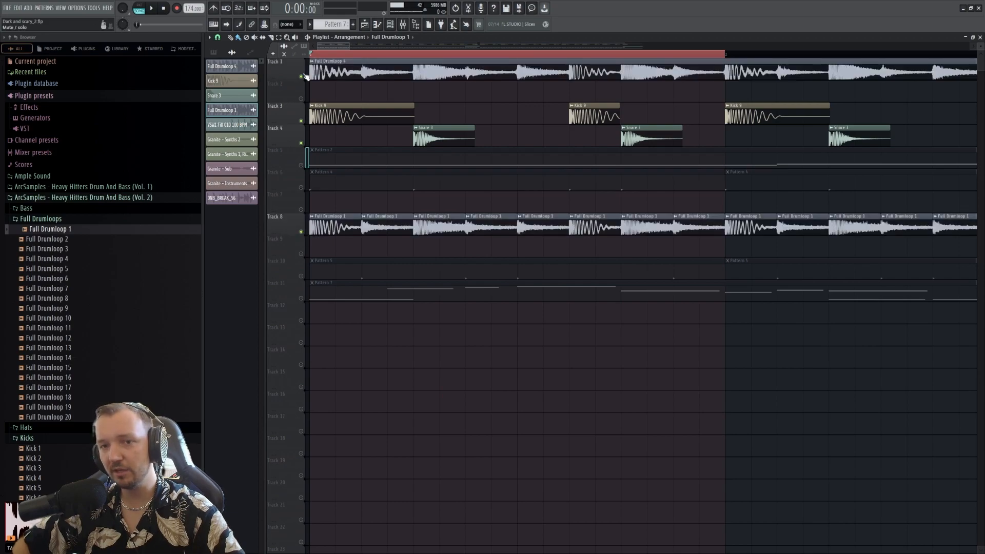
click(301, 187)
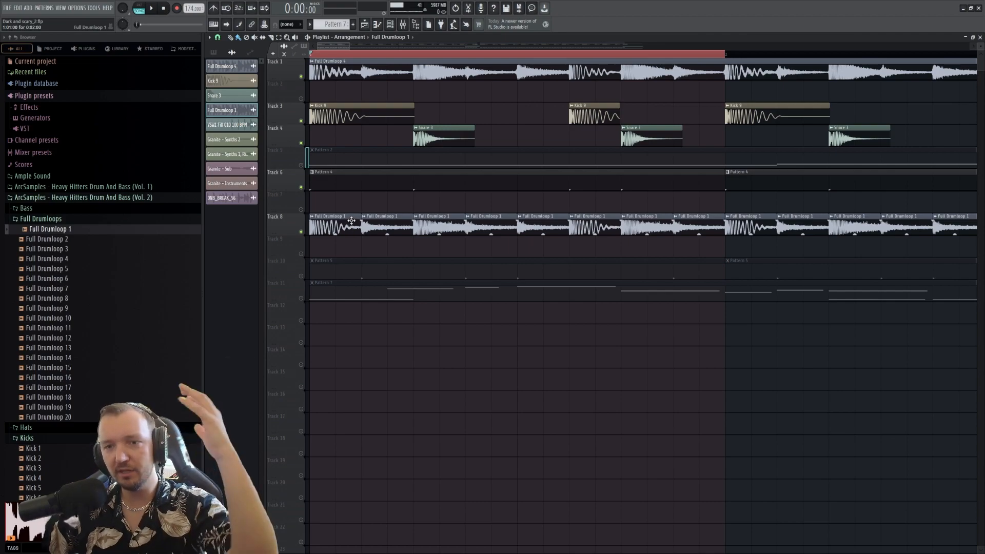
- Solo the kick and snare on Tracks 3 and 4, add the drumloops on Tracks 8 and 1, and play them briefly
ctrl+click(301, 121)
click(301, 143)
click(301, 232)
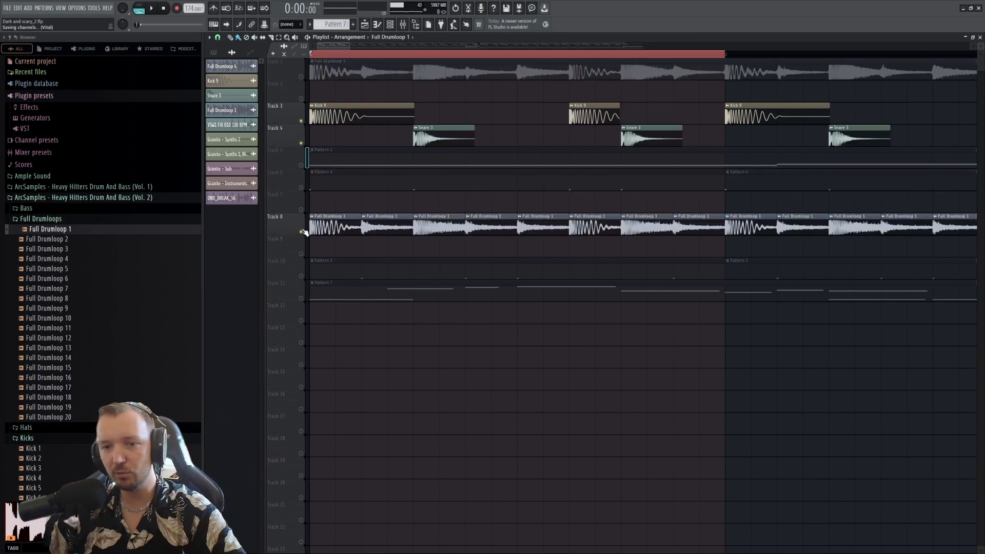
click(302, 76)
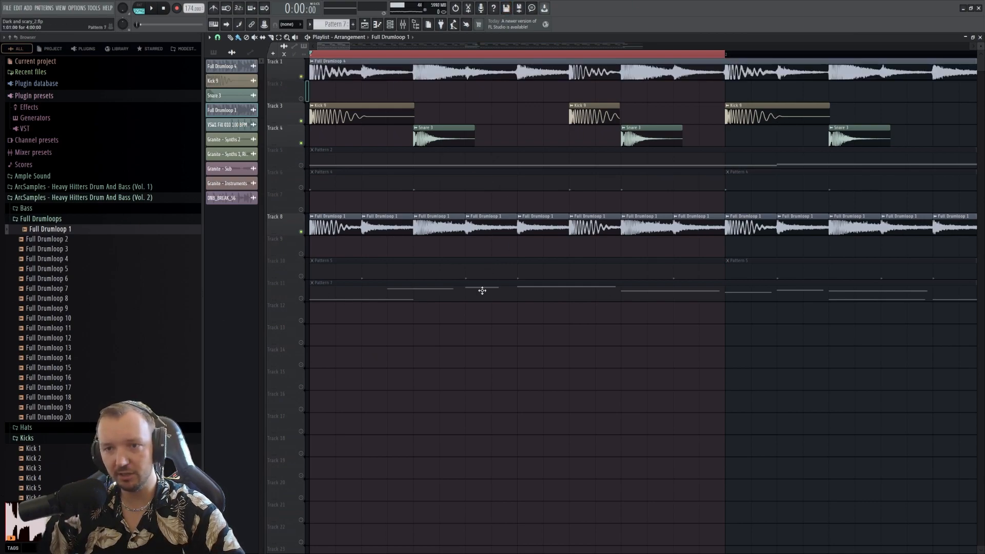
click(403, 24)
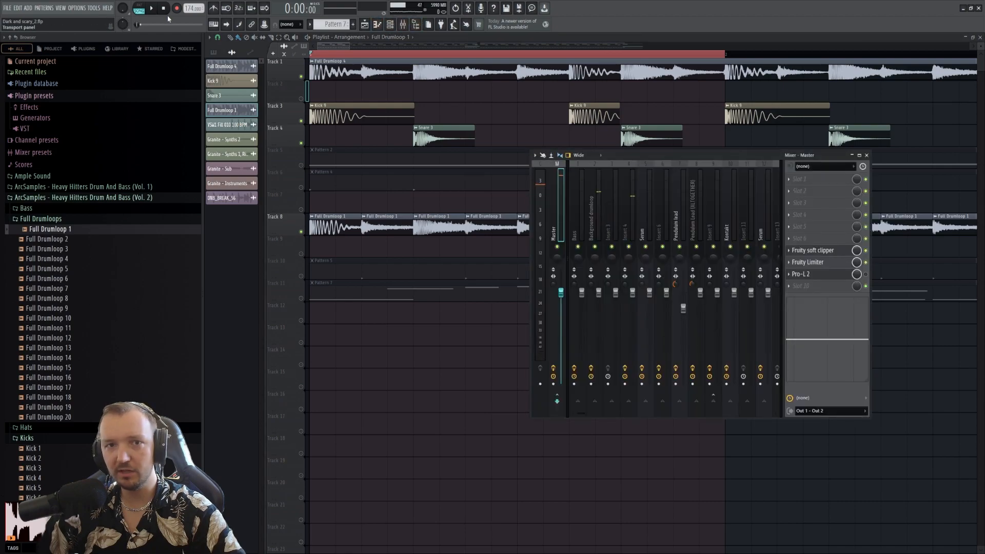
key(F9)
key(space)
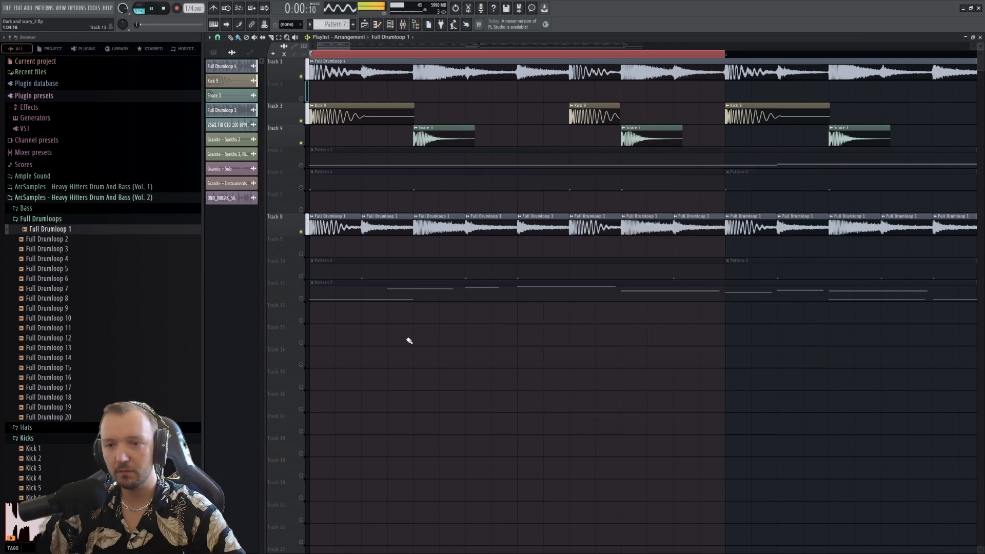
key(space)
- Enable Track 6 as well and play it together with the drumloops, kick and snare
click(302, 187)
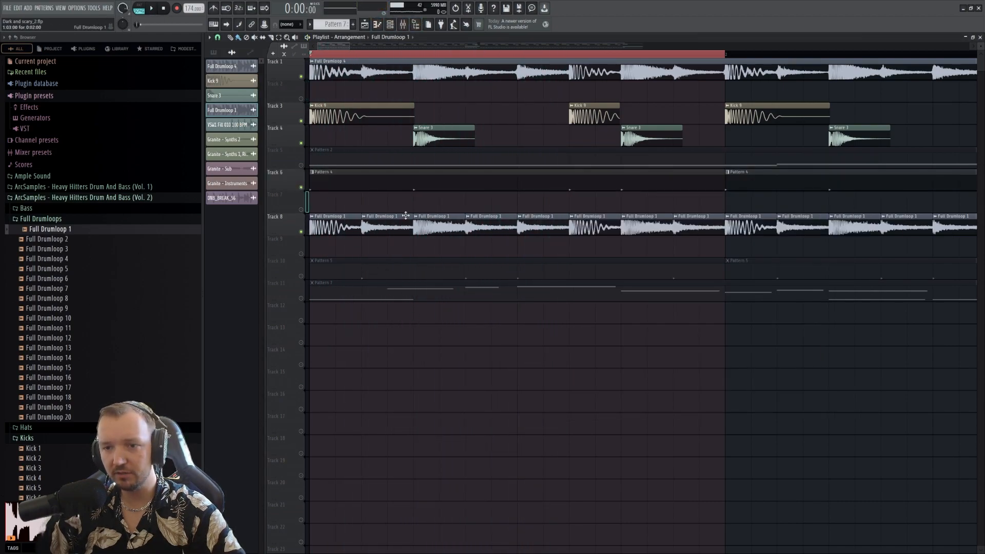
key(space)
key(space)
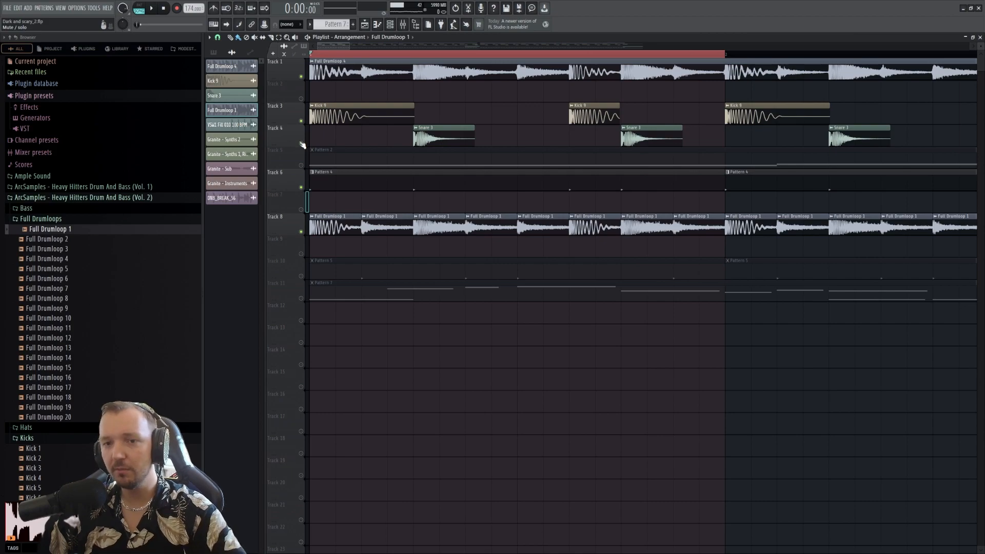
- Solo only Tracks 3 and 4 and play the kick and snare on their own
right_click(301, 143)
click(301, 121)
key(space)
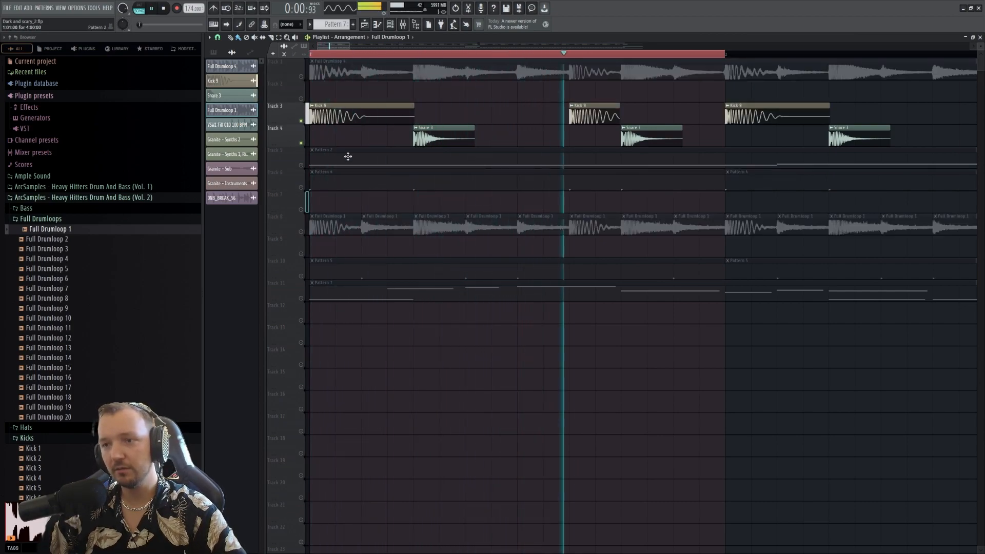
key(space)
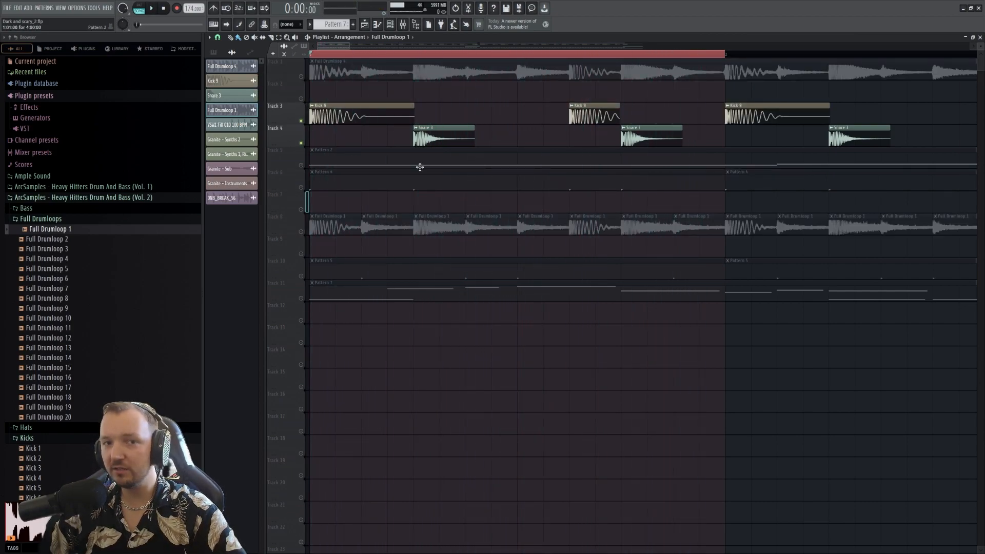
- Open the Kick 9 clip's settings and locate its source sample in the Heavy Hitters Vol. 2 Kicks folder
double_click(360, 115)
click(77, 219)
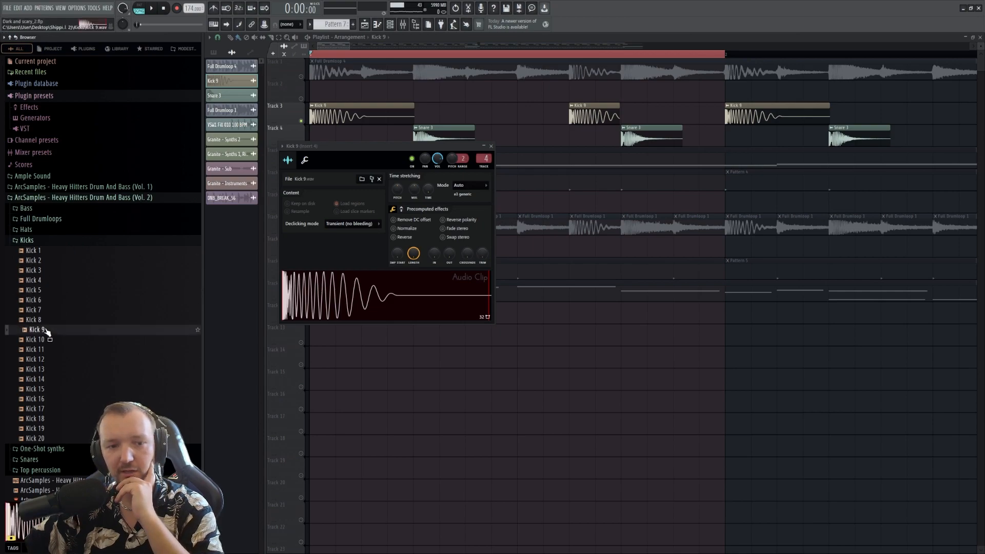
click(43, 241)
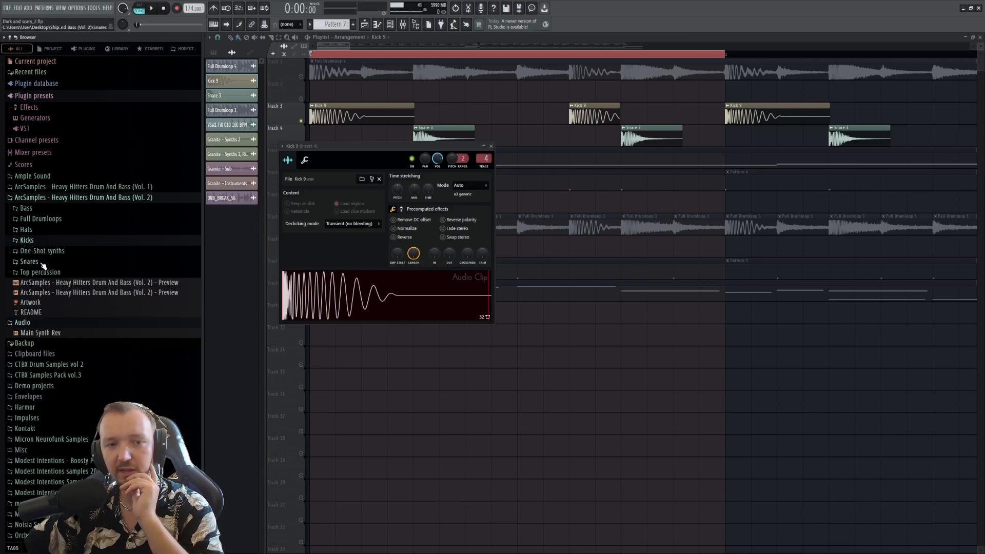
- Preview Snare 3 from the Vol. 2 Snares folder and open the Snare 3 clip's settings over the empty playlist area
click(43, 261)
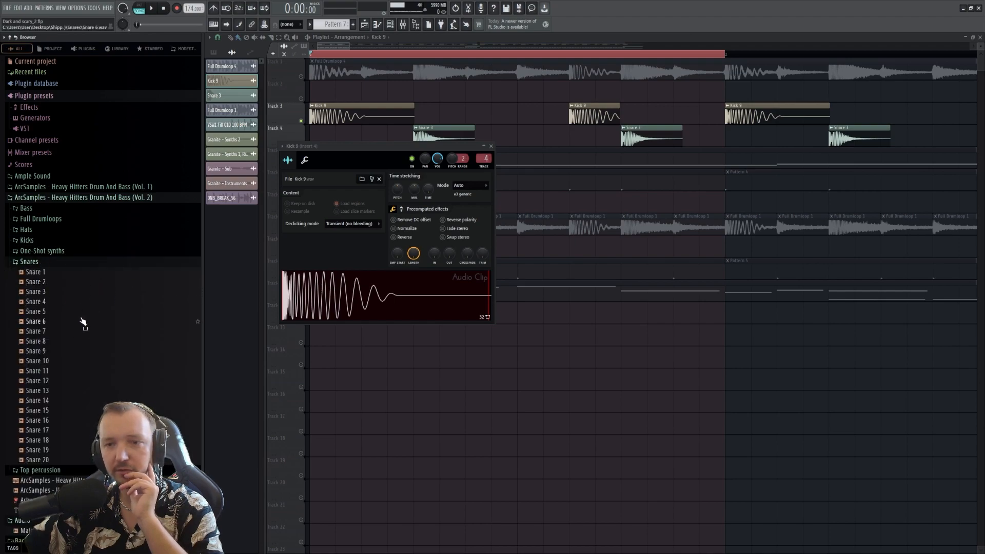
click(44, 292)
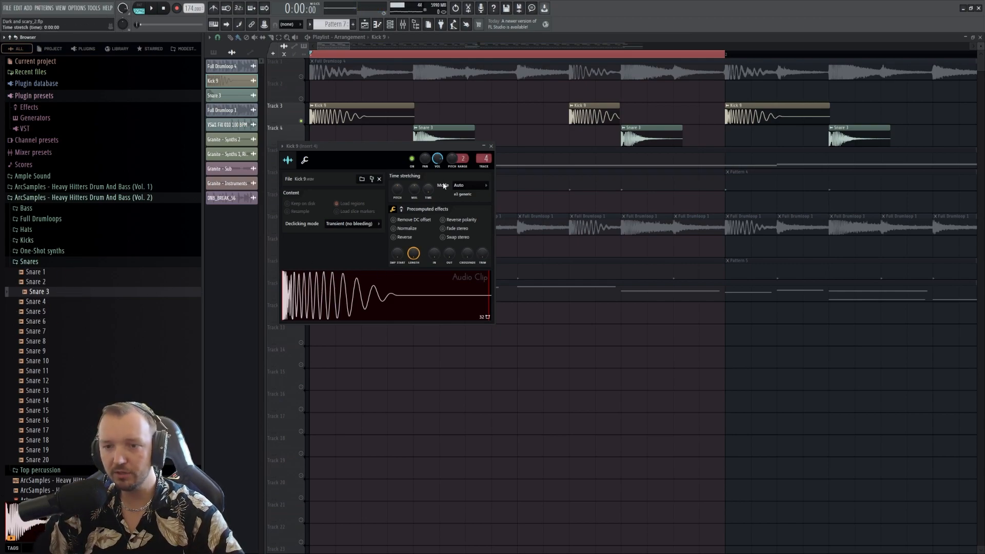
click(220, 96)
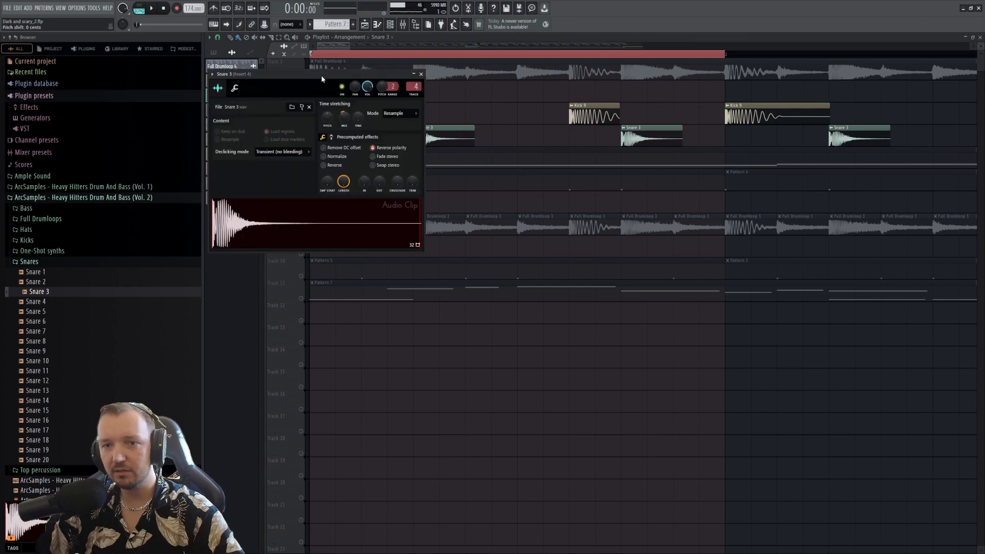
drag(320, 74, 456, 222)
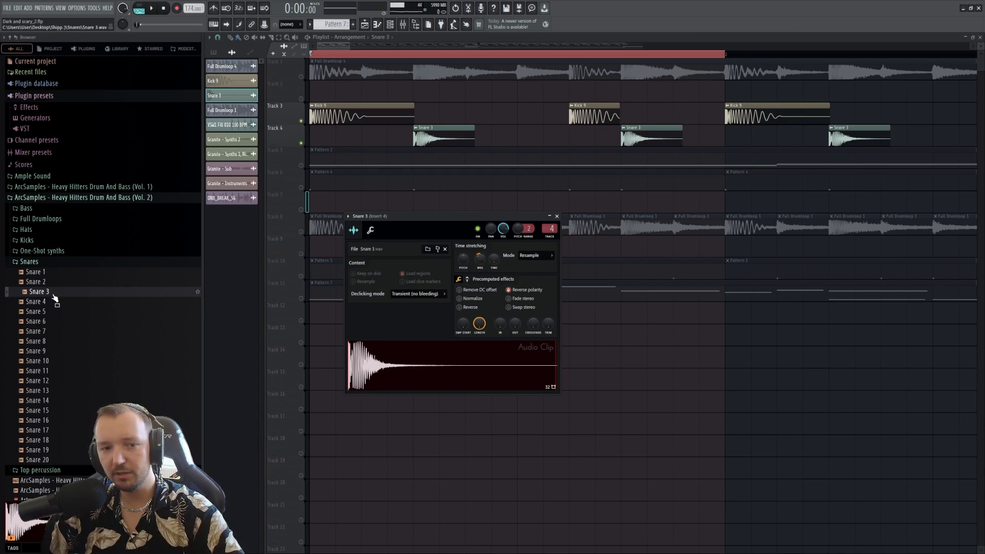
- Open the Fruity Limiter and Fruity WaveShaper on mixer track Insert 4 and play the kick and snare through them
click(402, 25)
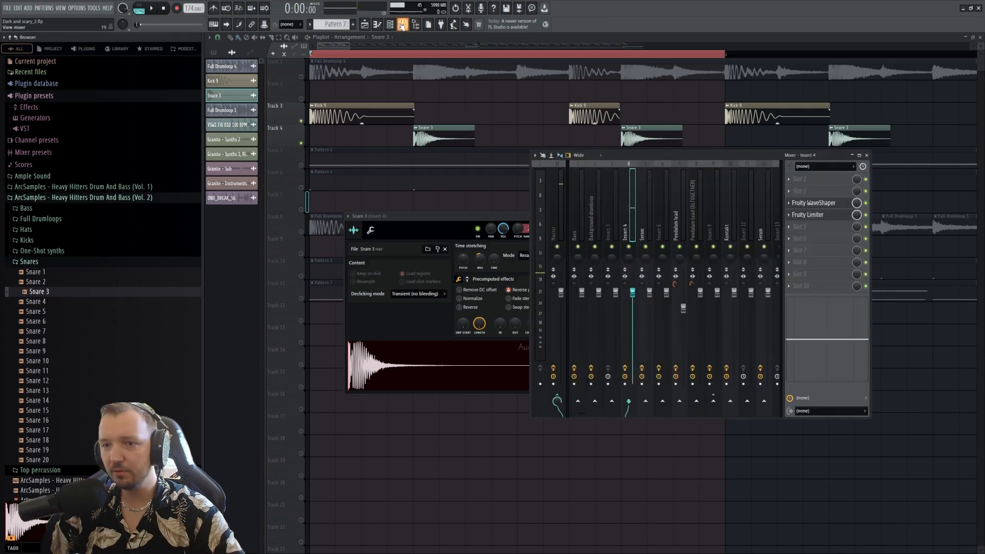
click(810, 214)
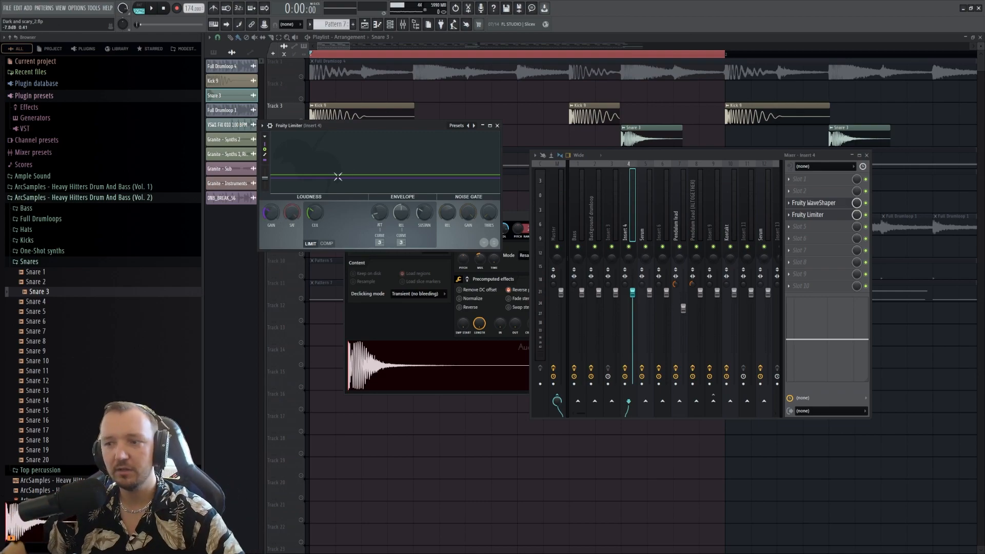
click(814, 203)
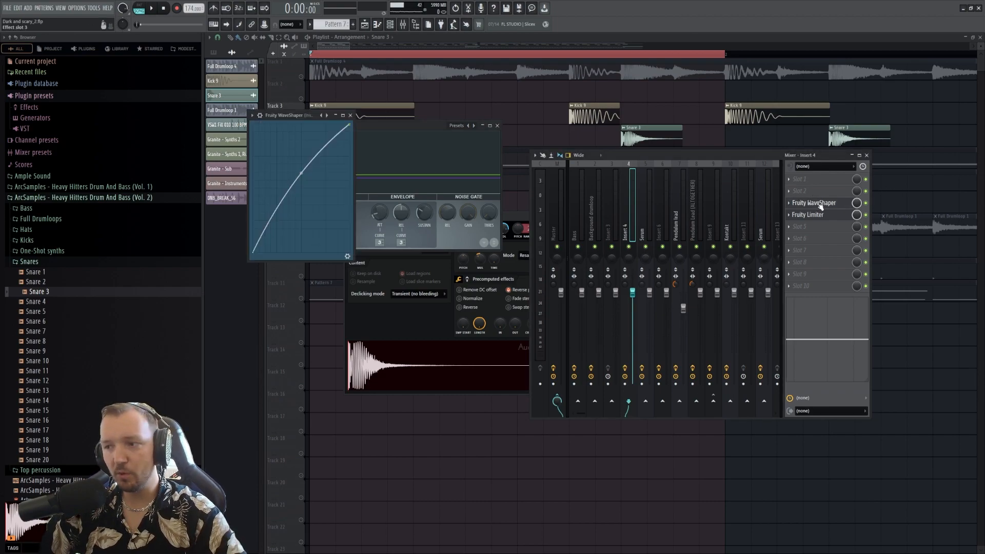
key(space)
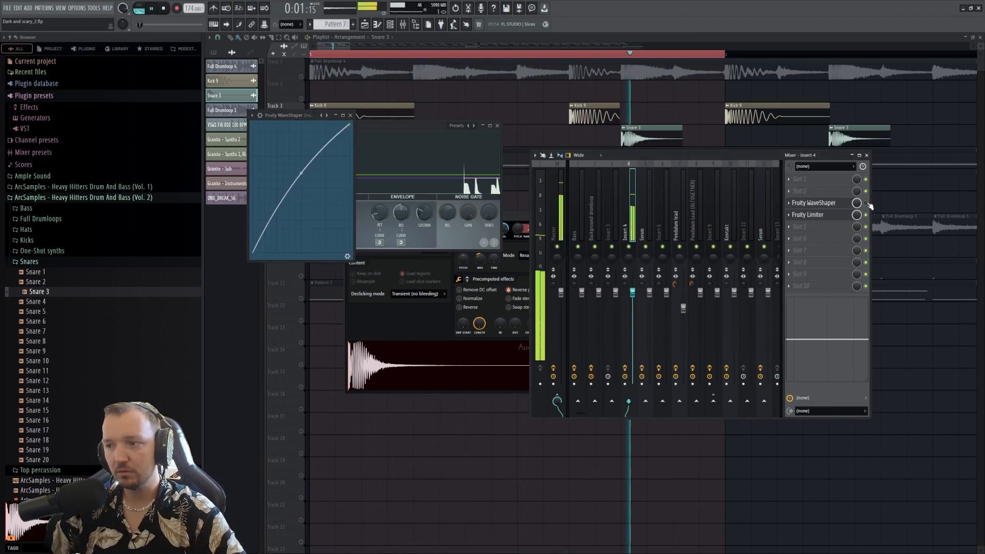
key(space)
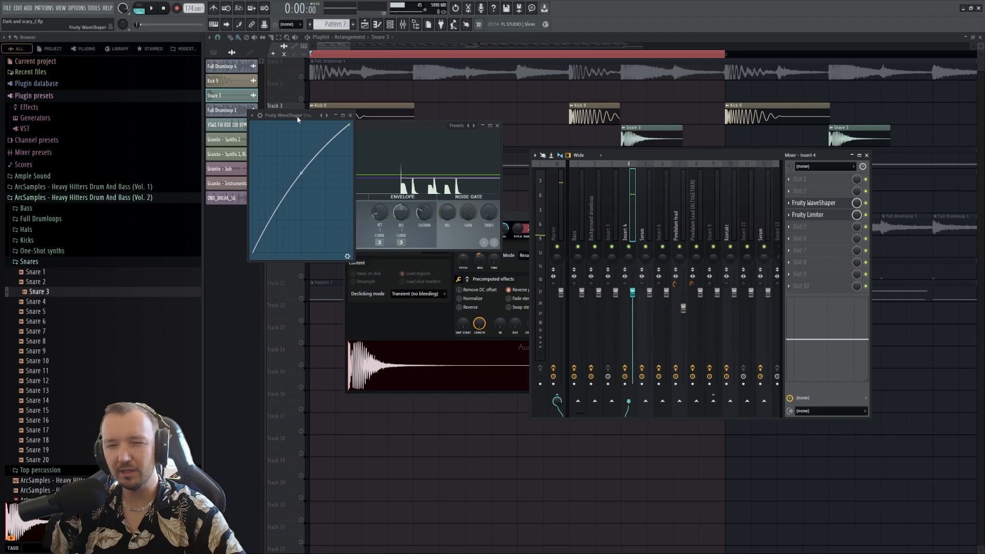
- Close the WaveShaper and examine the Fruity Limiter's loudness settings on Insert 4
click(351, 116)
click(813, 215)
click(813, 214)
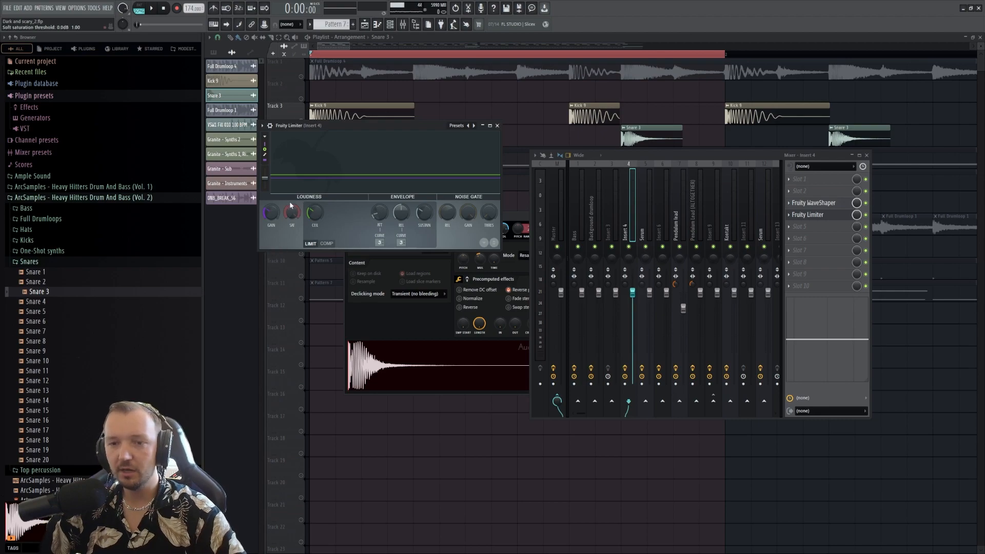
key(space)
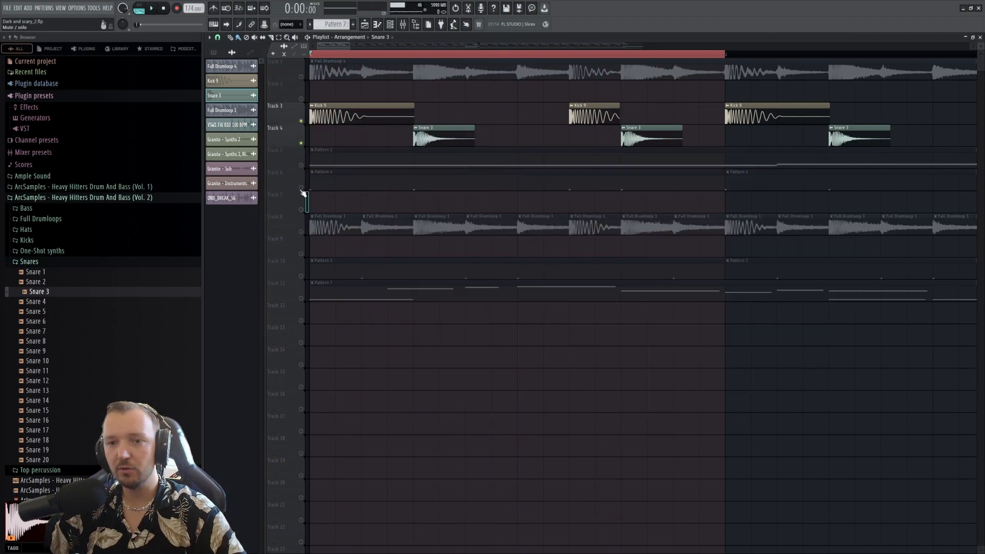
- Solo Track 10 and play it, adding the drumloops on Tracks 8 and 1 during playback
click(301, 188)
click(301, 233)
right_click(302, 277)
key(space)
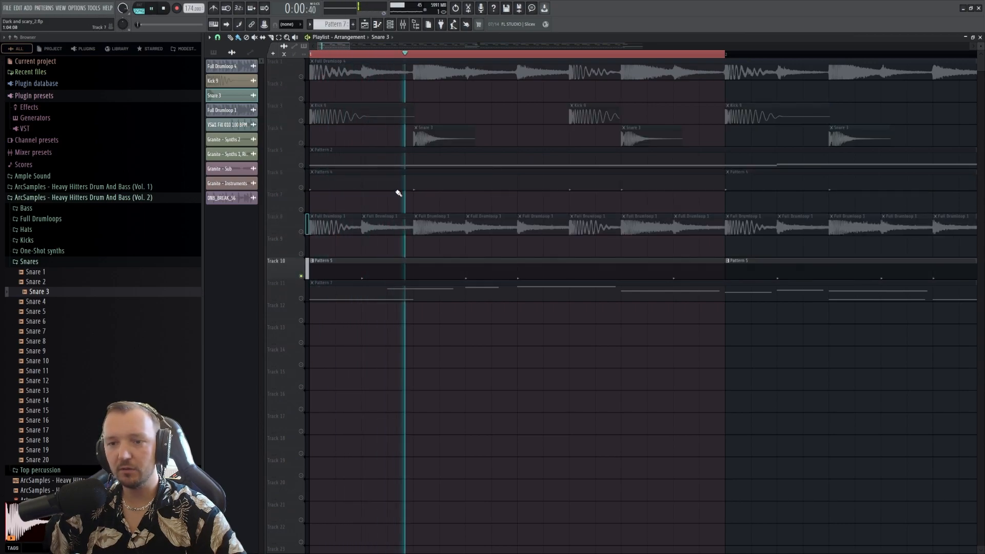
click(302, 231)
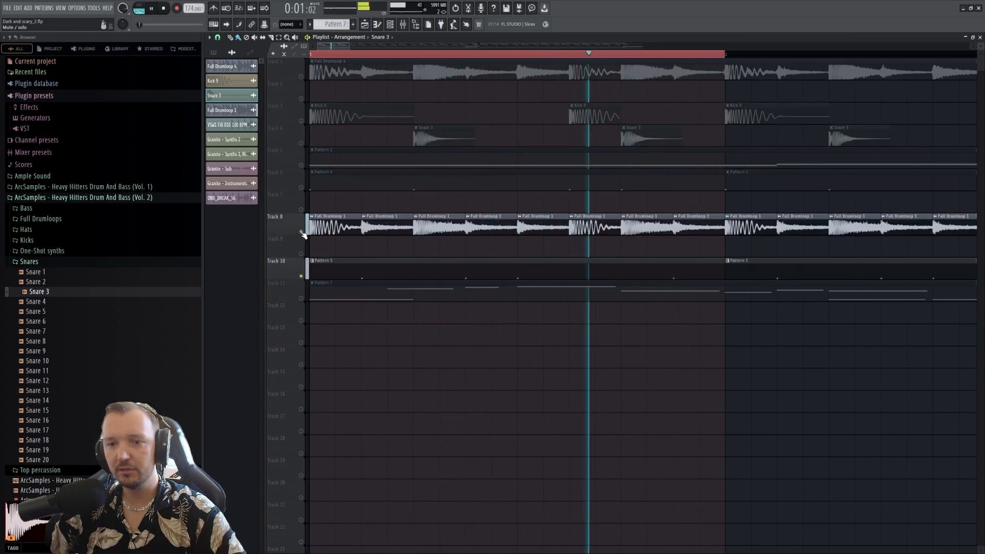
click(302, 76)
key(space)
- Enable Track 6 and the kick and snare on Tracks 3 and 4, and play all the drum layers together
click(302, 188)
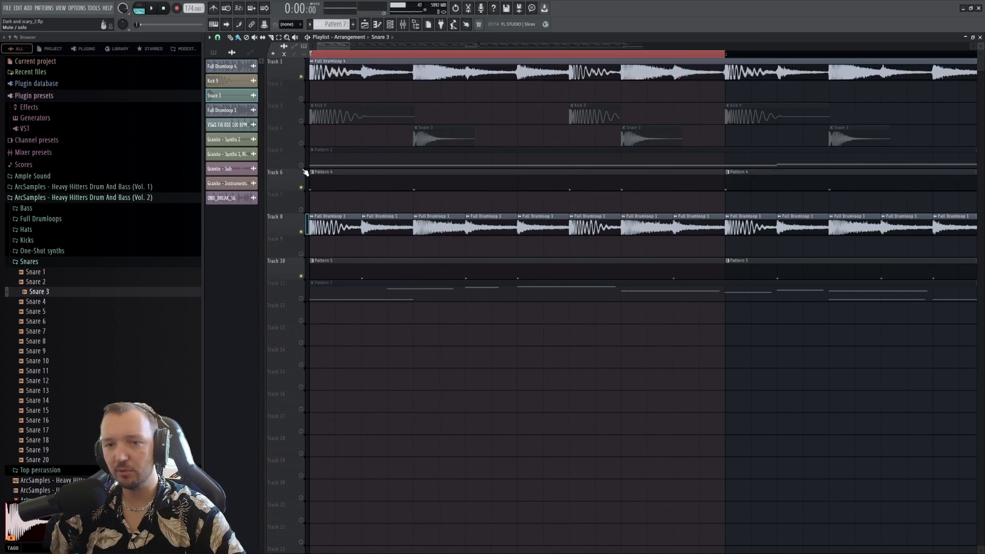
click(301, 121)
click(301, 143)
key(space)
key(space)
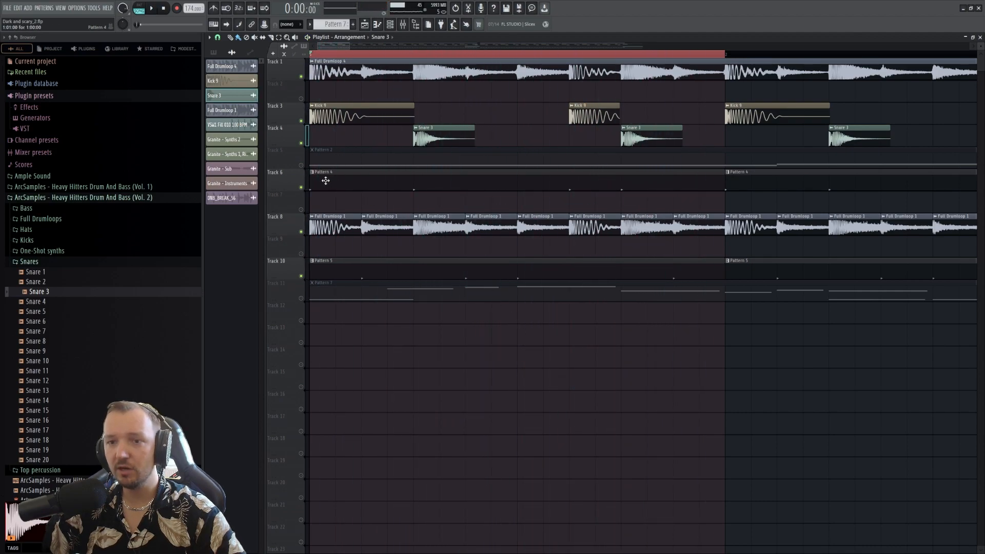
- Collapse the Heavy Hitters Vol. 2 folder and look through the Vol. 1 sample pack
click(135, 200)
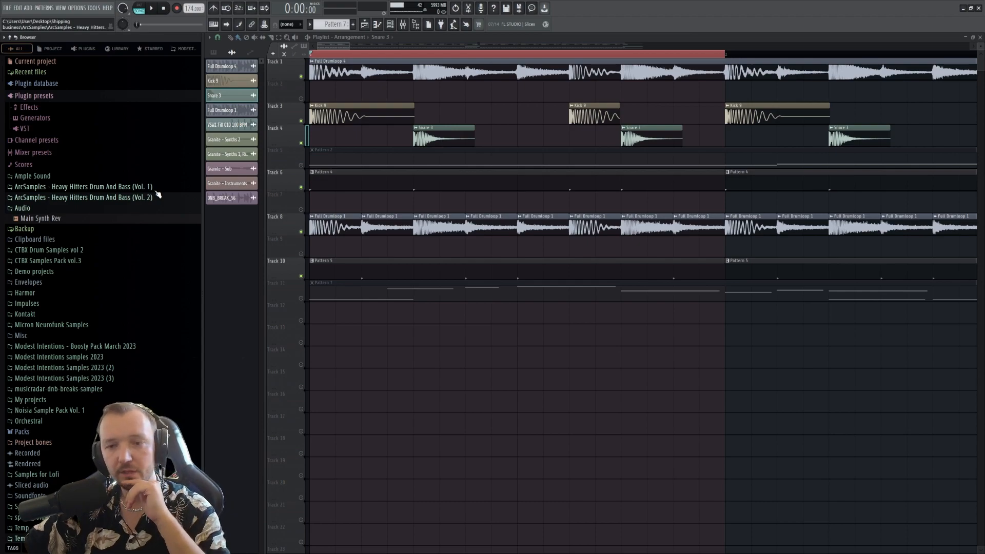
click(128, 189)
scroll(90, 193, up, 3)
click(112, 187)
- Audition Bass 10, Bass 11 and Bass 14 from the Heavy Hitters Vol. 2 Bass folder, and collapse the pack
click(113, 198)
click(25, 207)
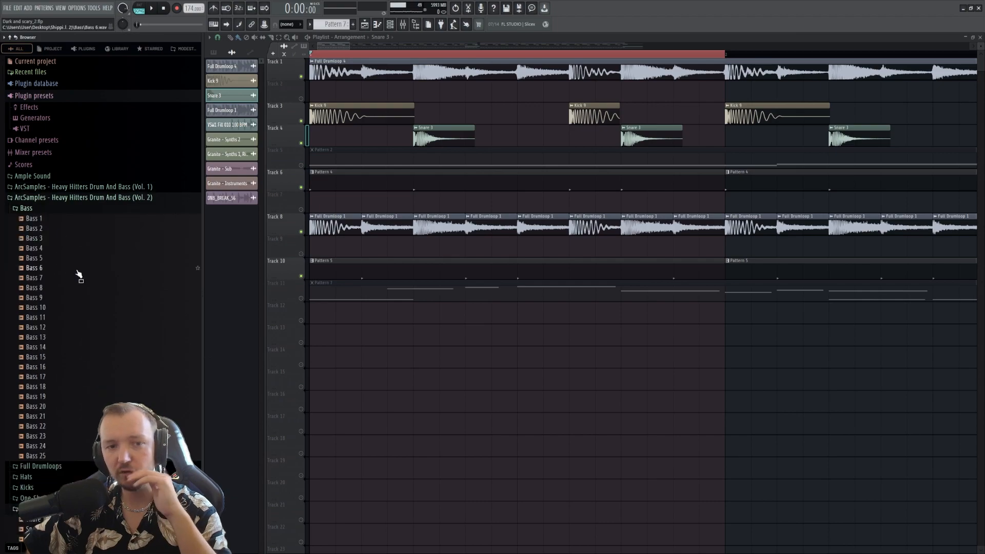
click(60, 308)
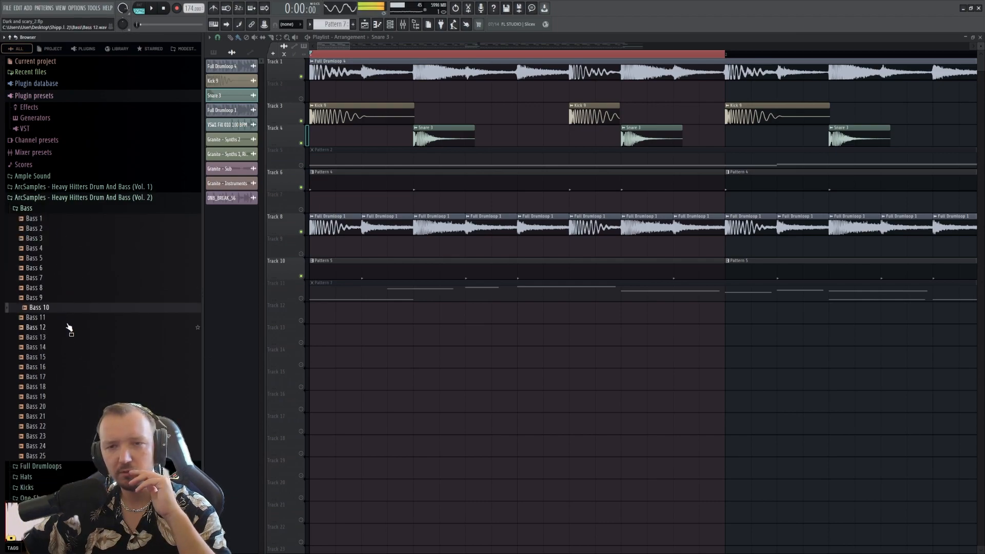
key(Down)
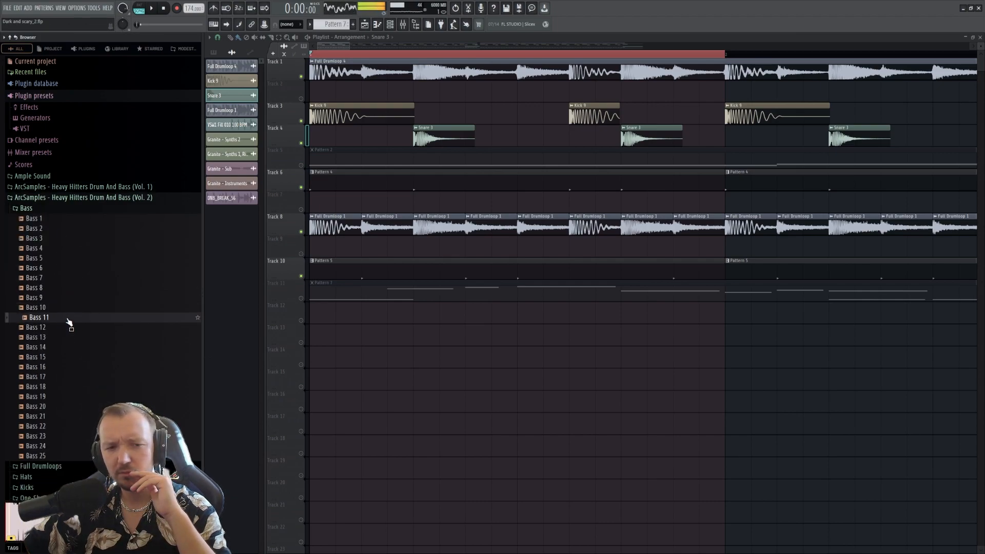
click(66, 348)
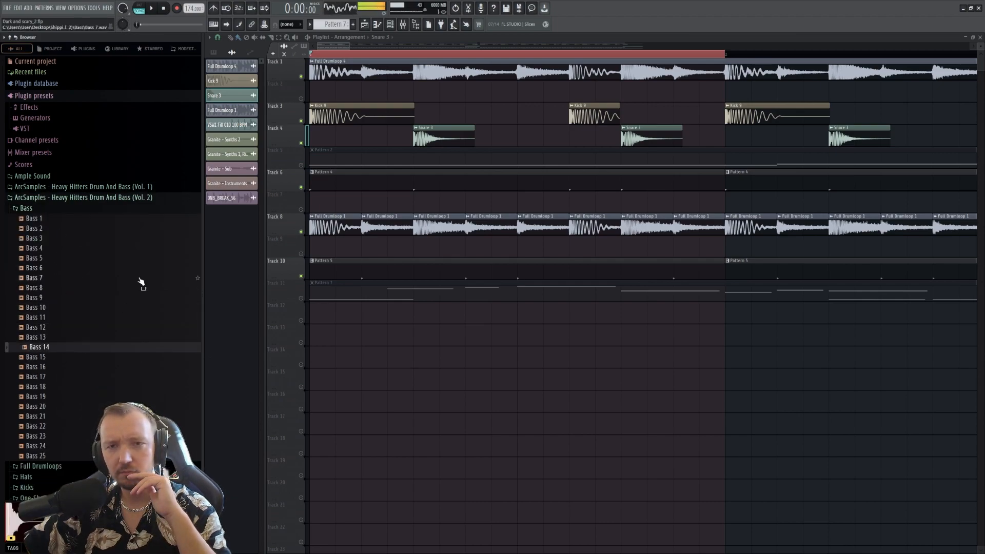
click(62, 197)
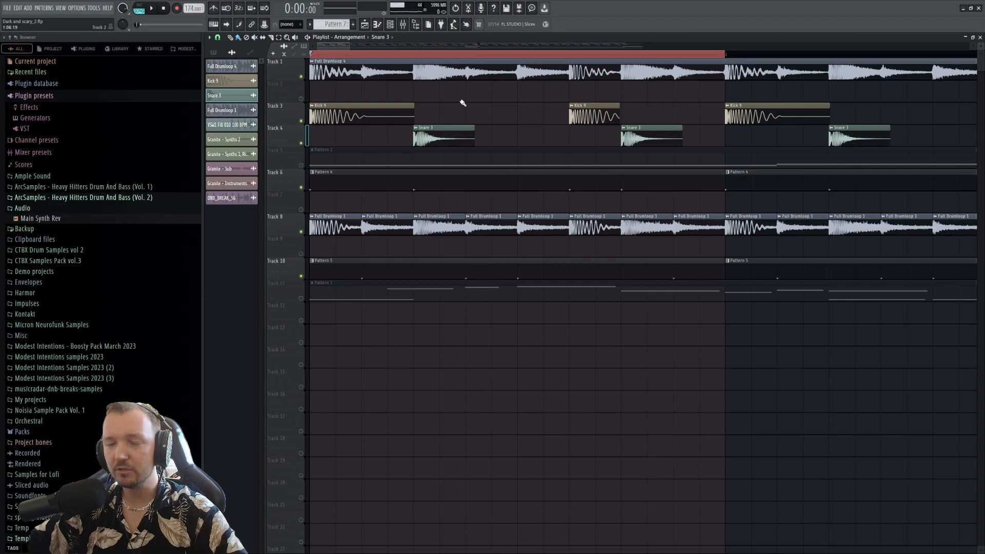
- Solo the Full Drumloop 4 clips on Track 1 and enable the Full Drumloop 1 clips on Track 8
scroll(482, 104, down, 3)
right_click(301, 77)
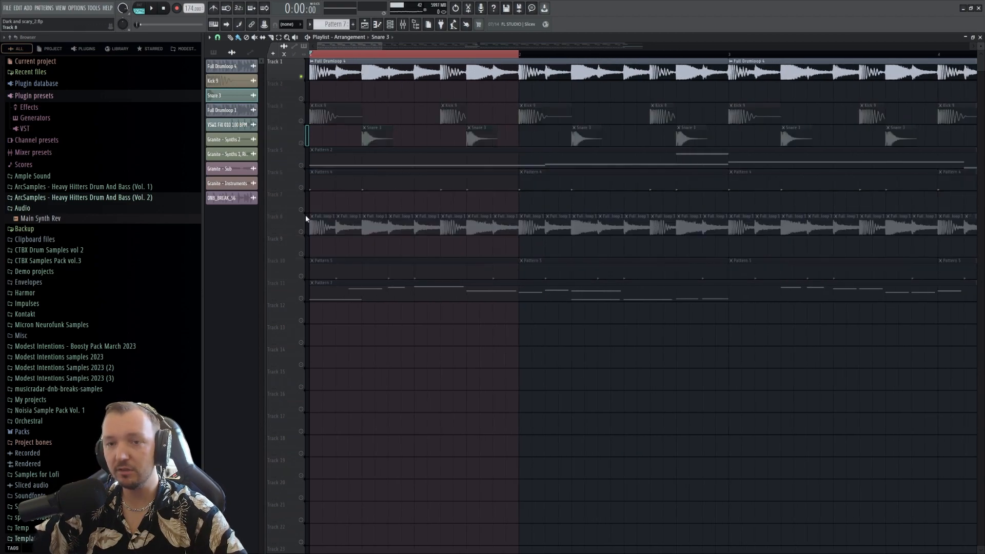
click(301, 232)
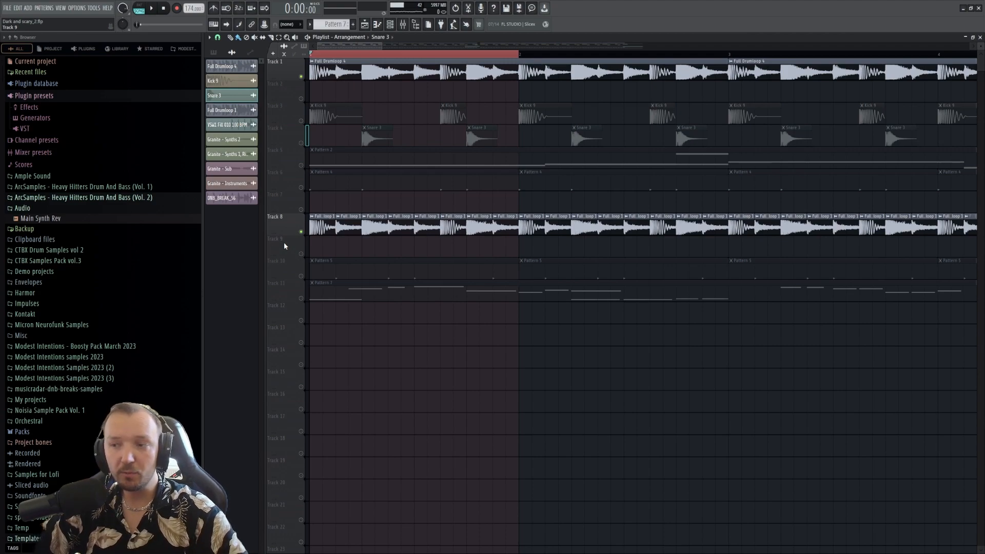
- Enable the Kick 9 clips on Track 3 and the snare clips on Track 4, and play them with both drumloops
click(302, 121)
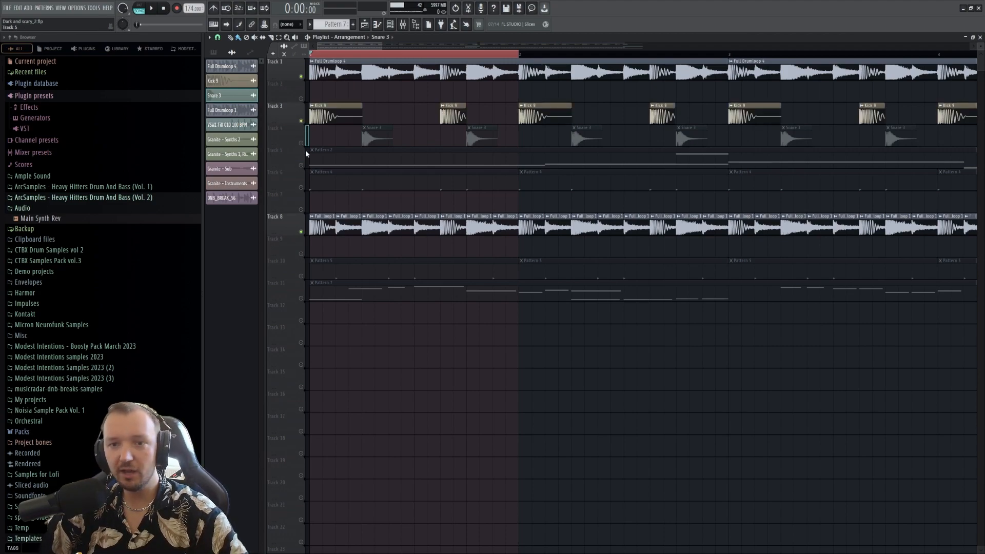
click(302, 143)
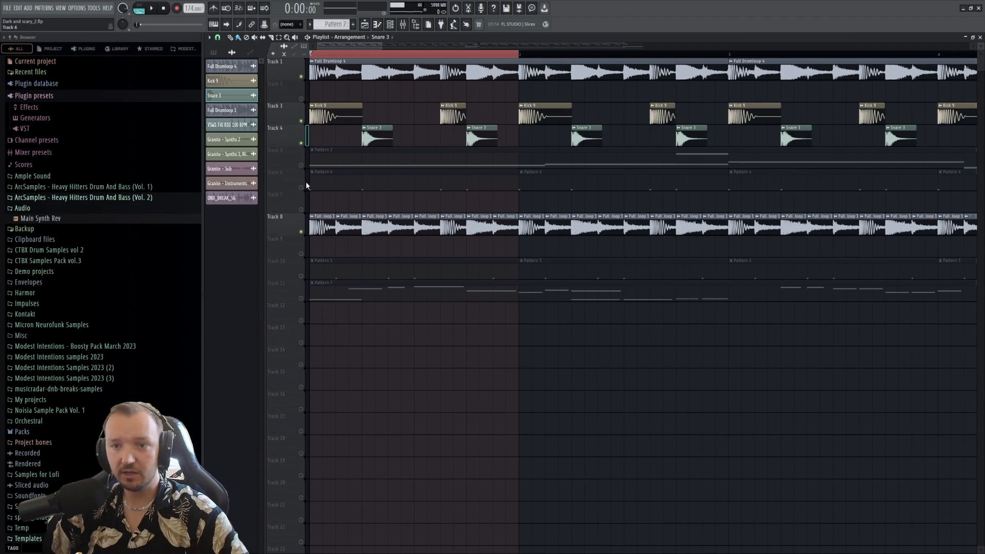
scroll(290, 161, up, 4)
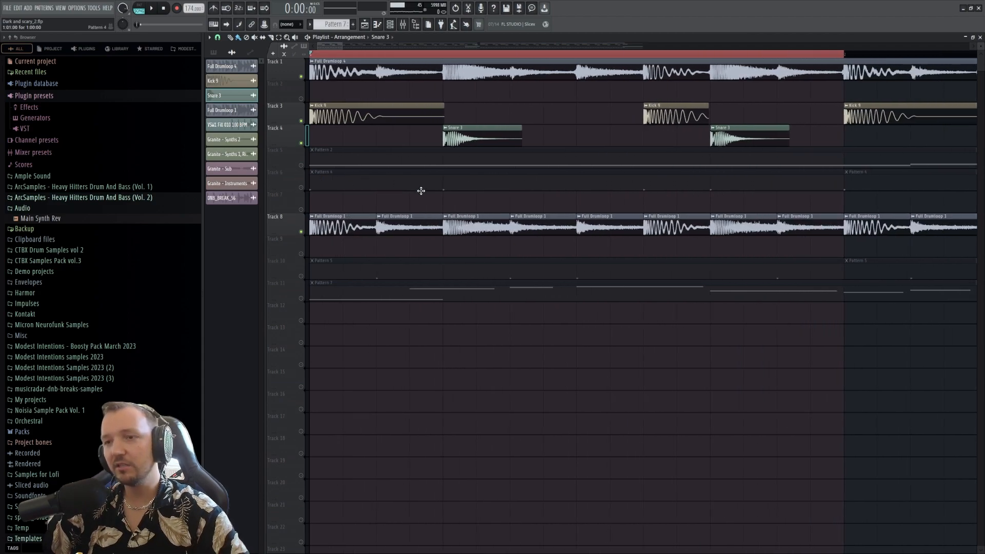
key(space)
key(space)
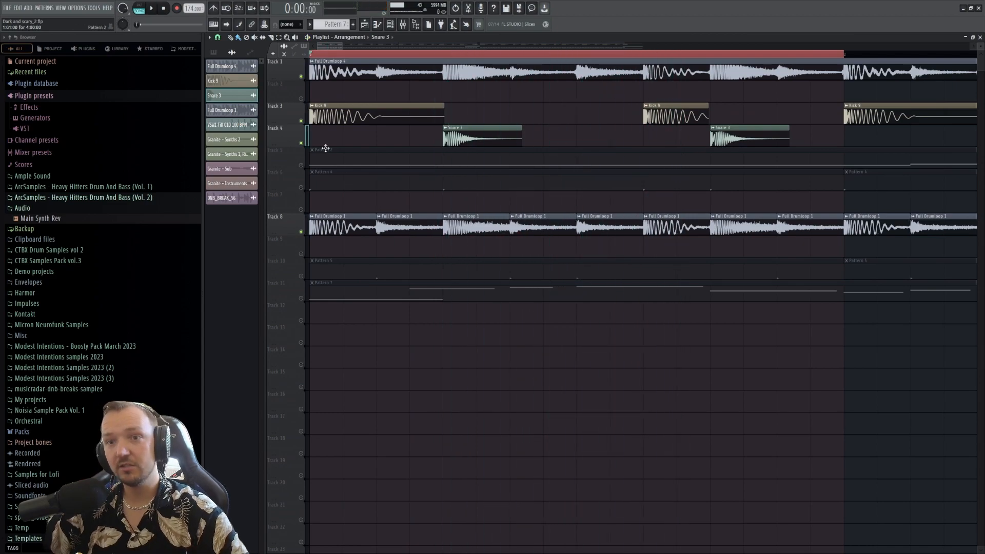
- Solo and play the Full Drumloop 4 clip on Track 1, and expand the Heavy Hitters Vol. 1 Drums folder
right_click(301, 76)
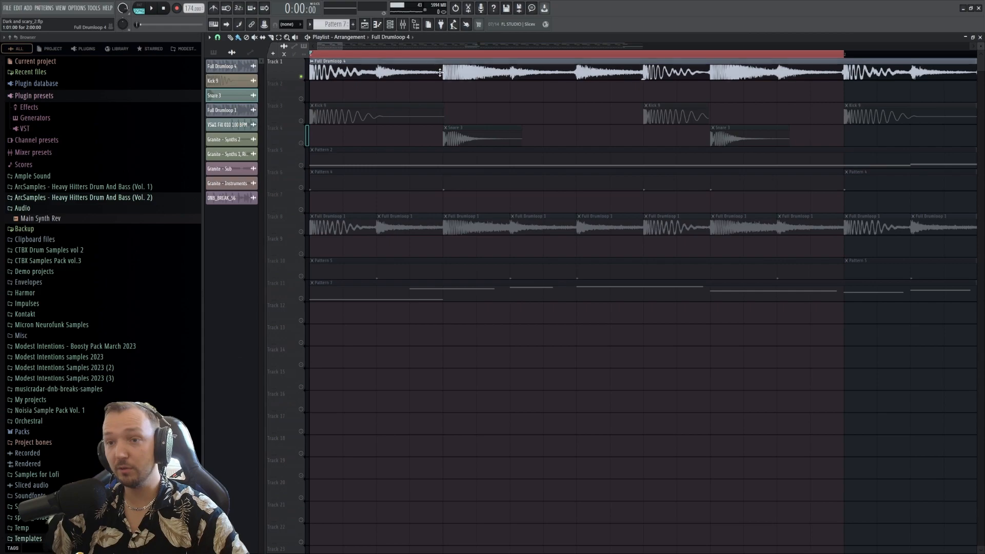
double_click(391, 72)
key(space)
key(space)
key(Escape)
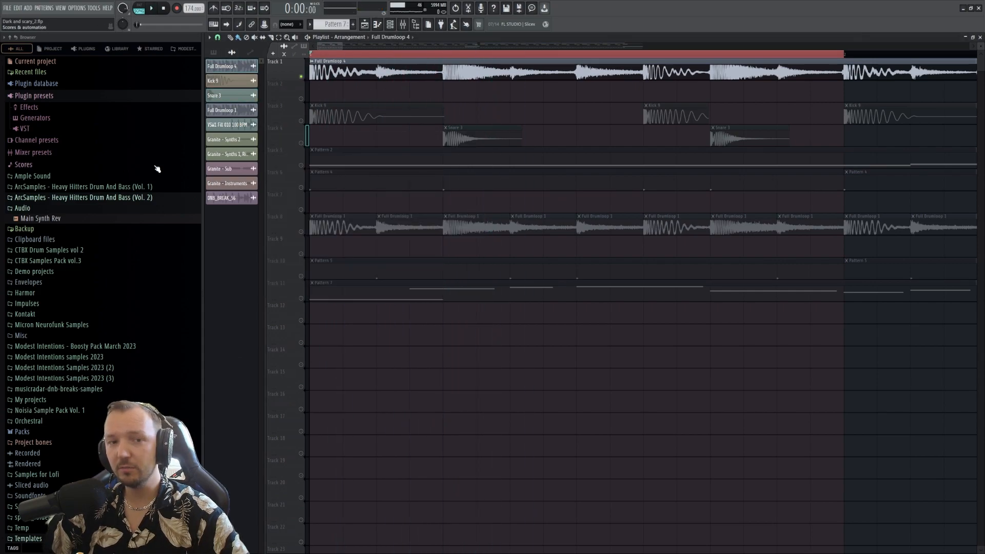
click(128, 187)
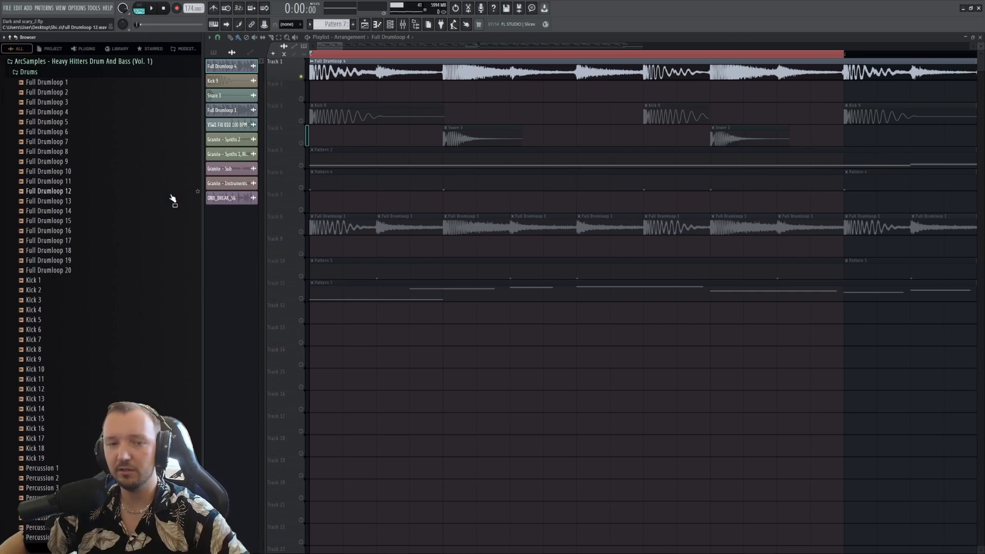
- Layer the Track 8 drumloop, the kick and snare on Tracks 3 and 4, and Pattern 4 on Track 6 back in
click(302, 231)
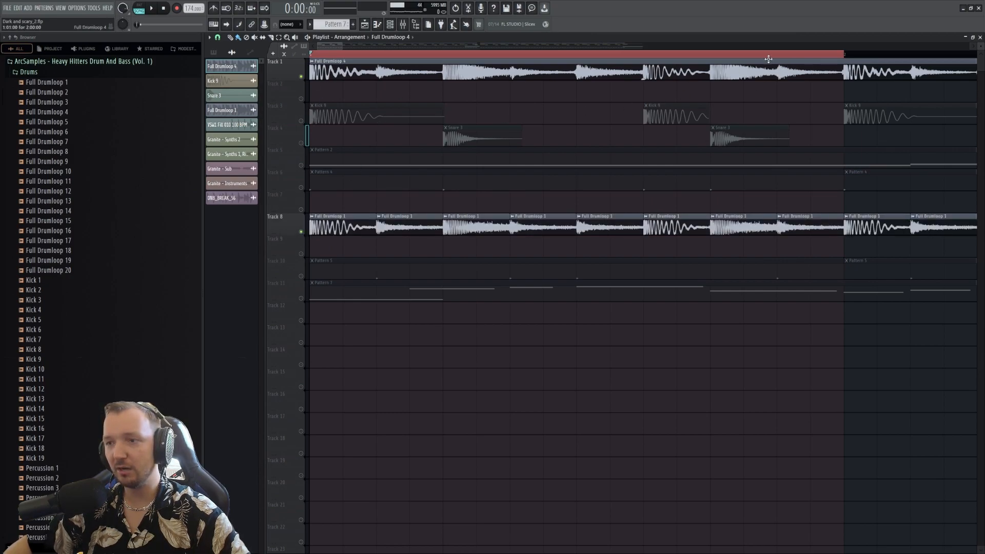
key(space)
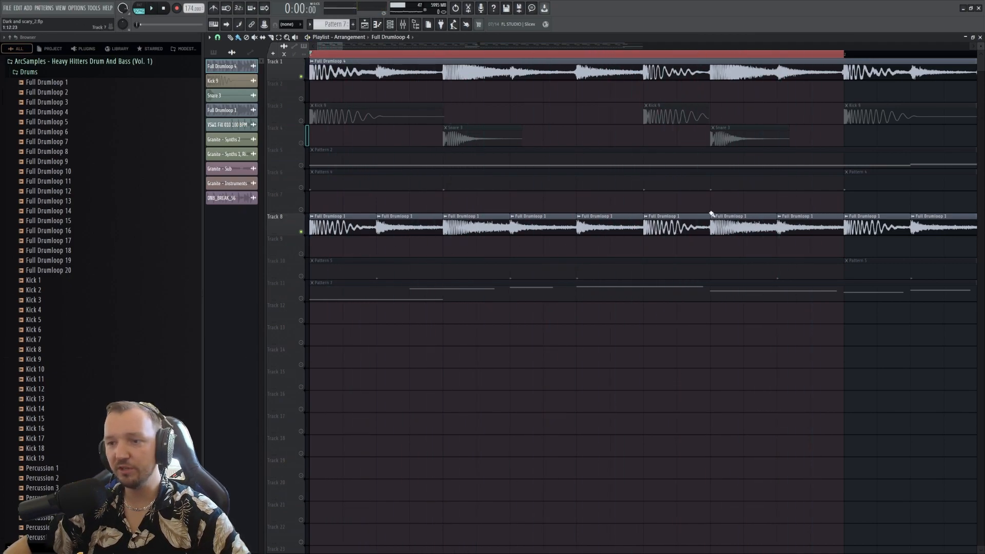
click(301, 143)
click(301, 120)
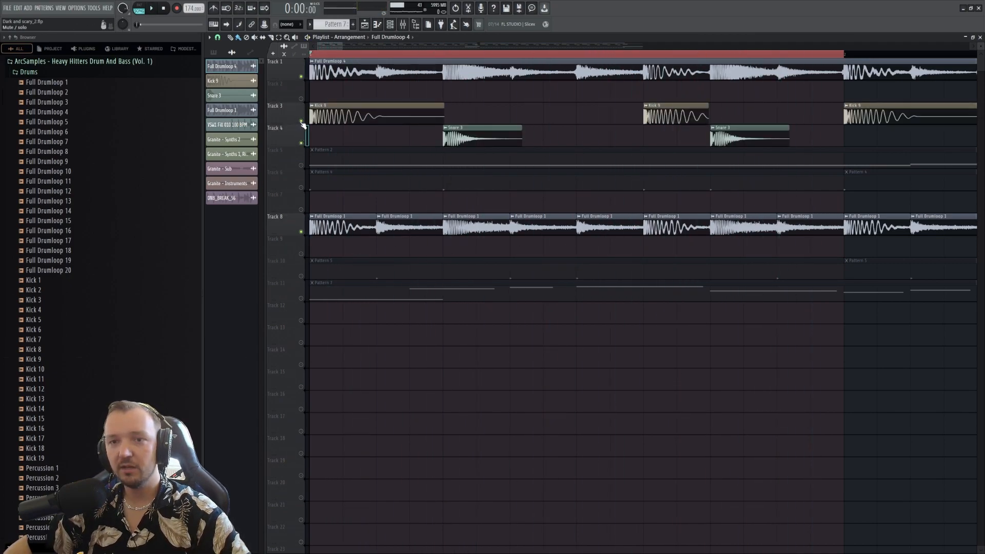
click(301, 187)
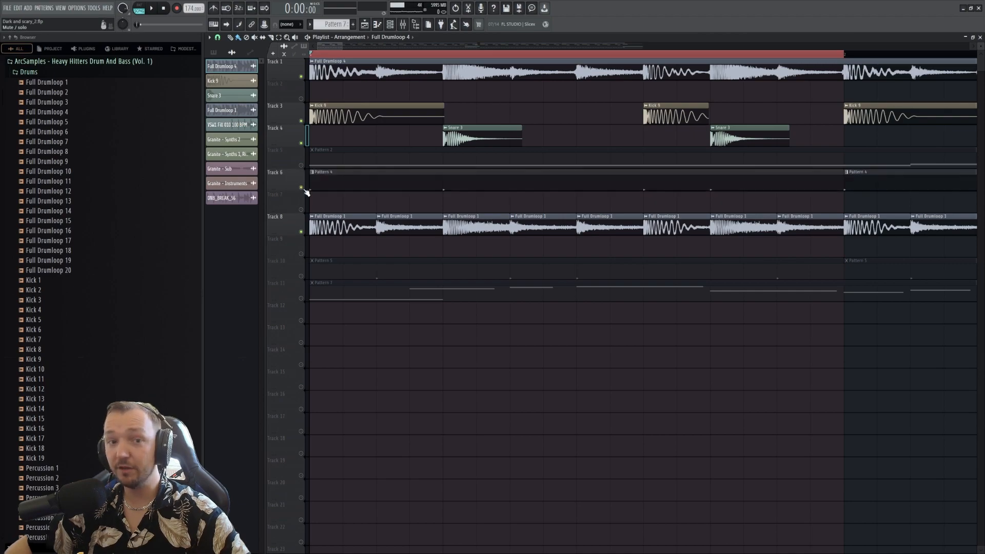
- Collapse the Heavy Hitters Vol. 1 pack and briefly look through the Vol. 2 pack's Bass samples
scroll(77, 148, up, 2)
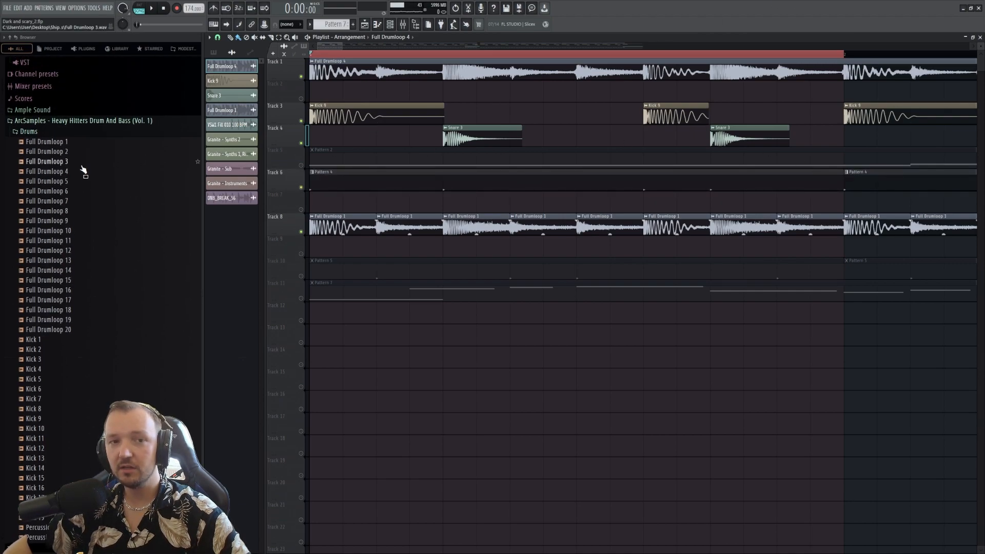
click(56, 133)
click(103, 122)
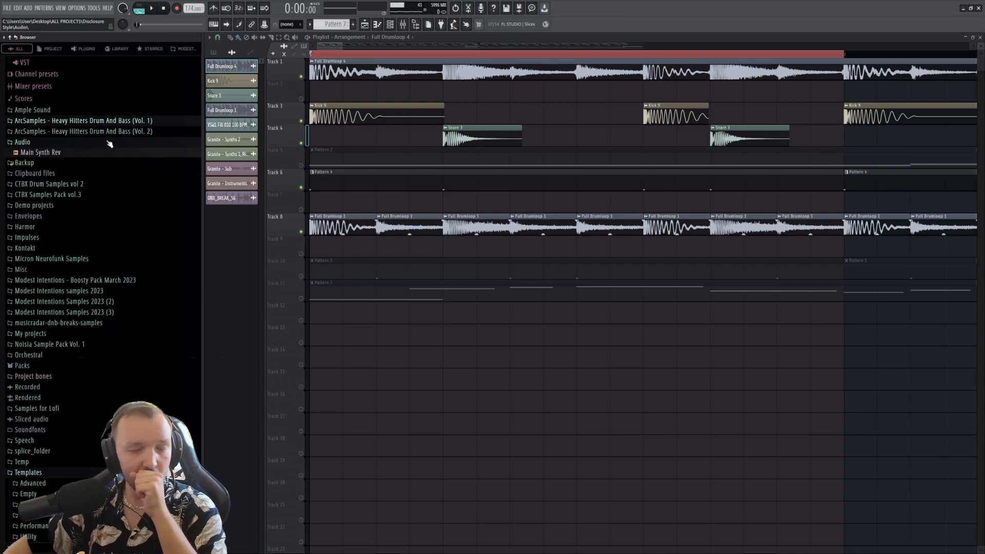
click(113, 132)
scroll(57, 195, up, 5)
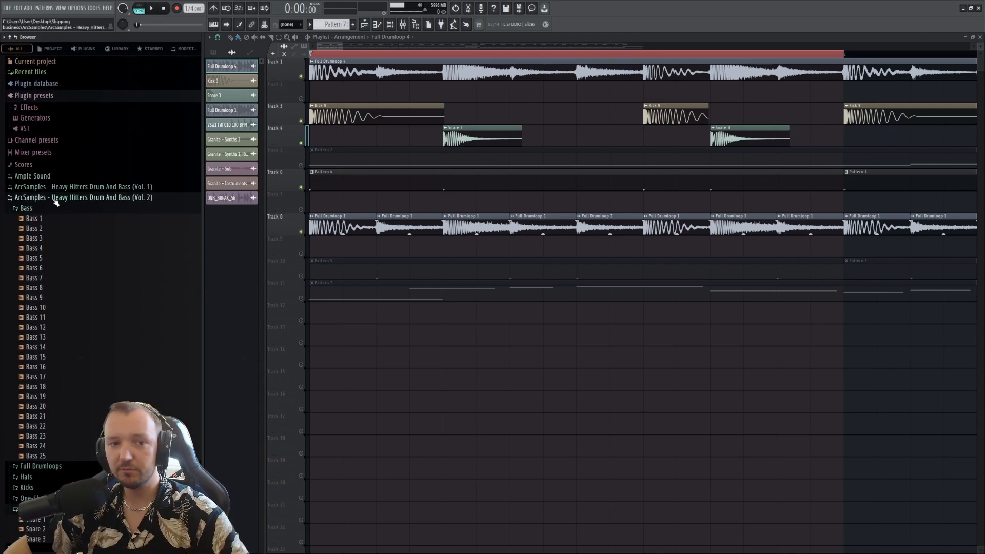
click(60, 199)
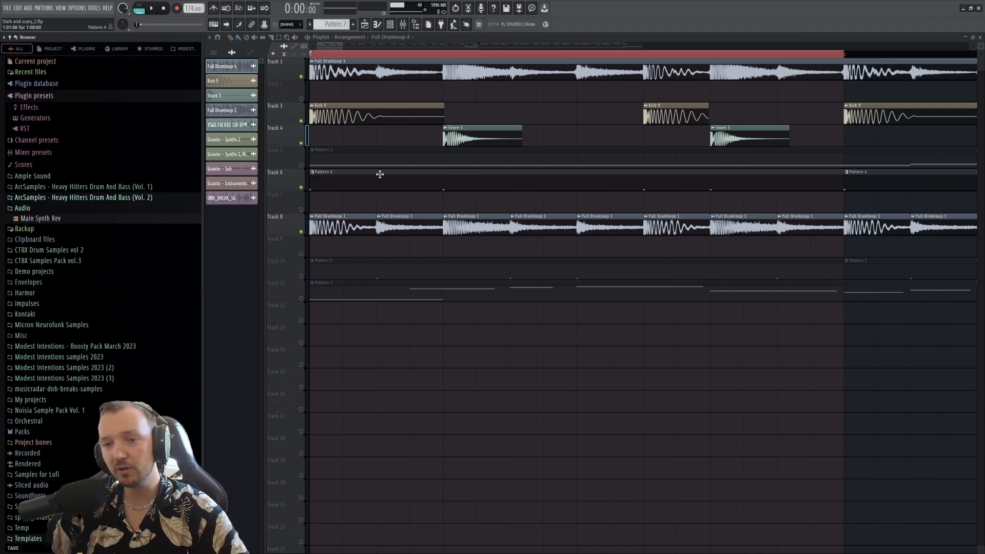
- Solo Pattern 7 on Track 11, leaving the Track 8 drumloop muted
scroll(436, 308, down, 3)
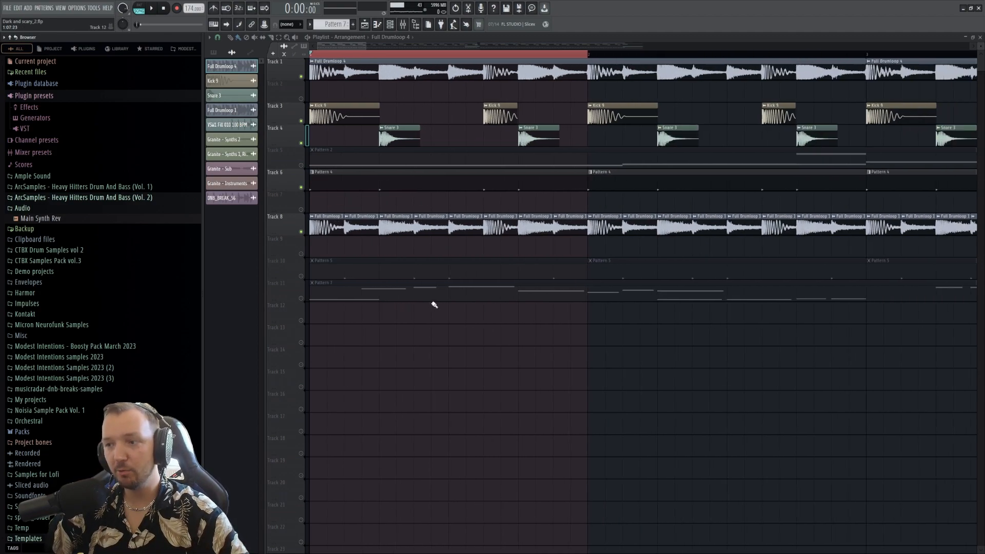
scroll(318, 266, up, 1)
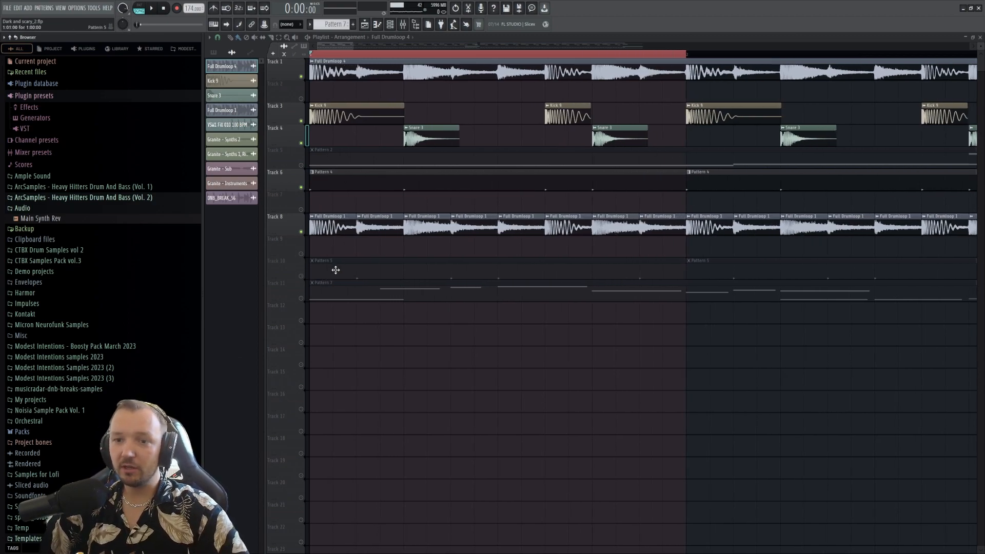
ctrl+click(302, 300)
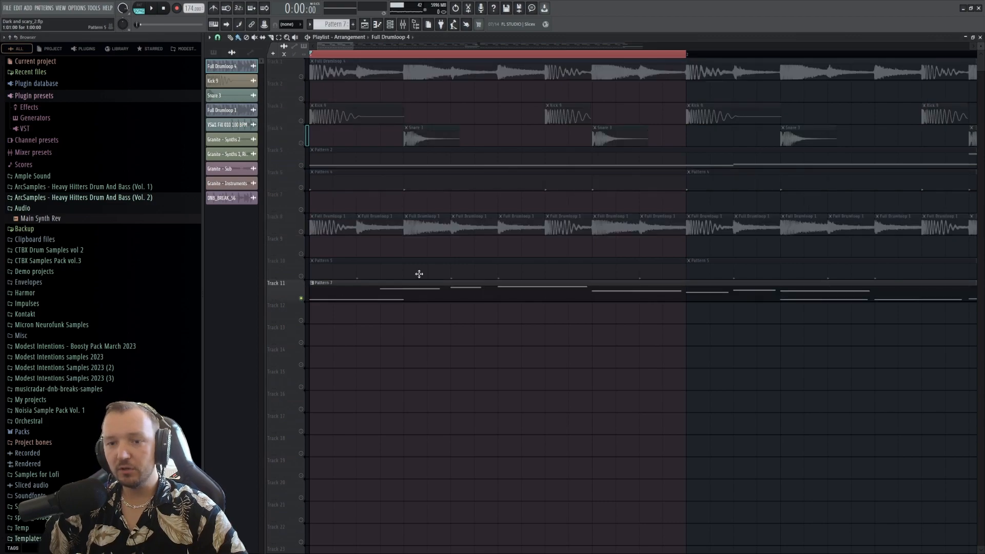
click(301, 232)
click(302, 233)
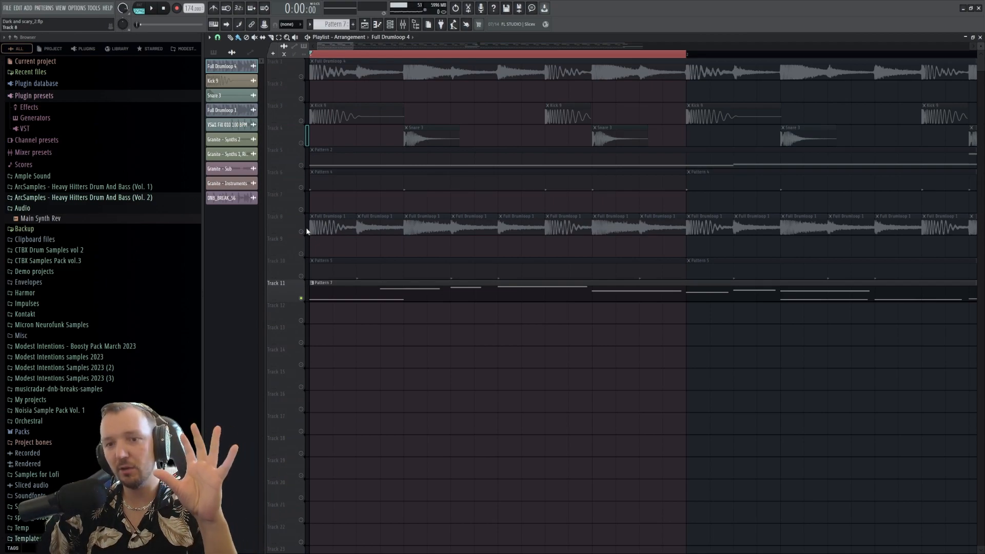
click(301, 231)
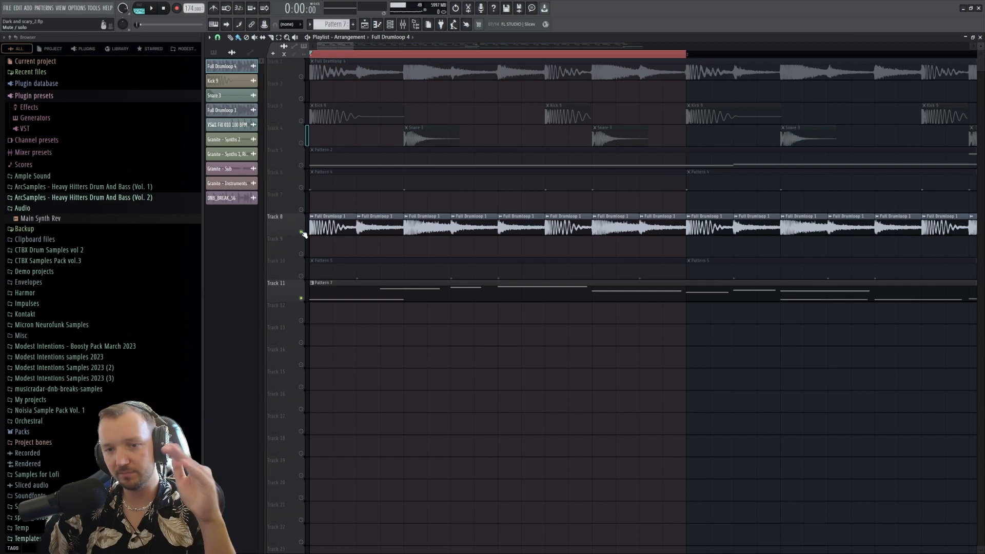
click(302, 232)
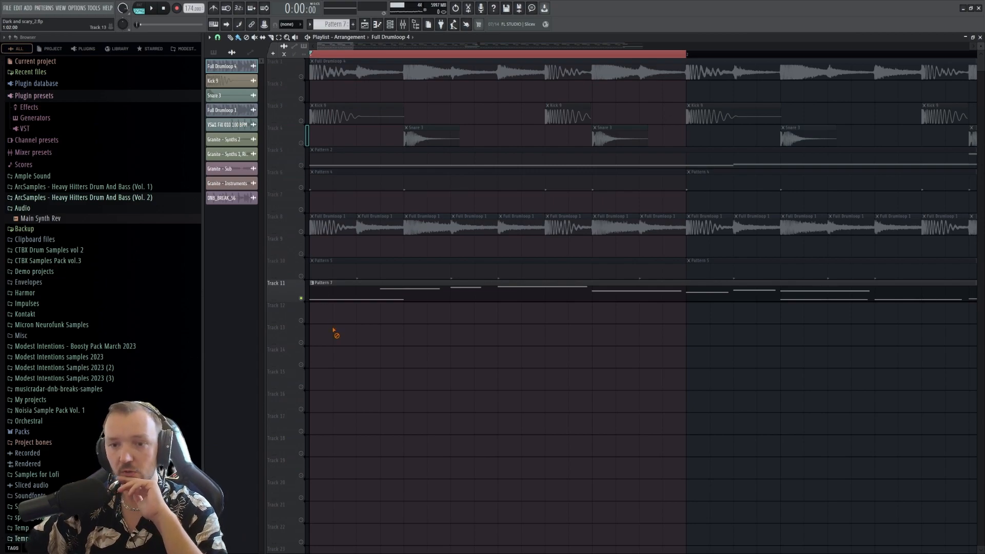
- Open Pattern 7's channels and show the Serum synth of the Pendulum lead channel beside them
double_click(335, 301)
click(394, 29)
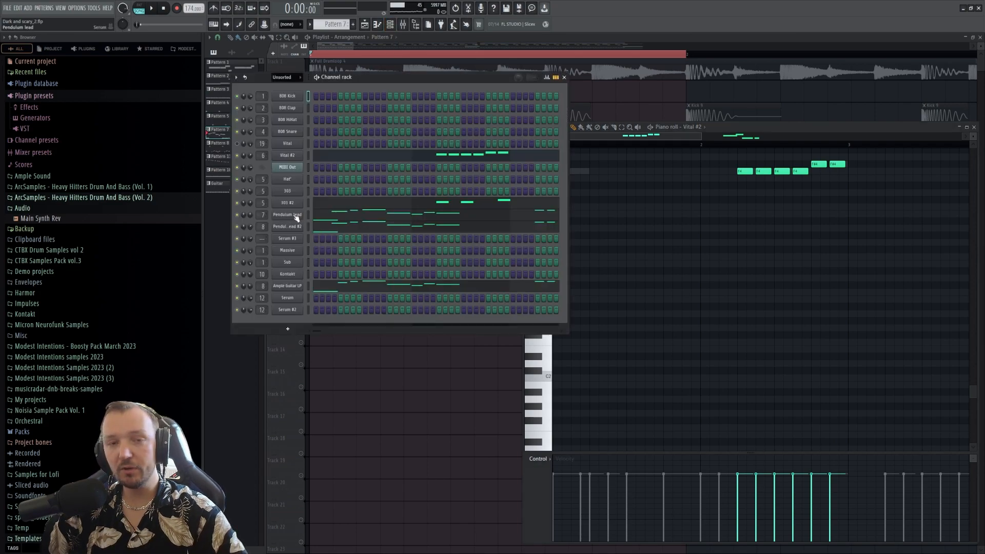
click(295, 217)
drag(393, 88, 635, 169)
- Mute the channel just above Pendulum lead and play Pattern 7 in pattern mode
click(238, 203)
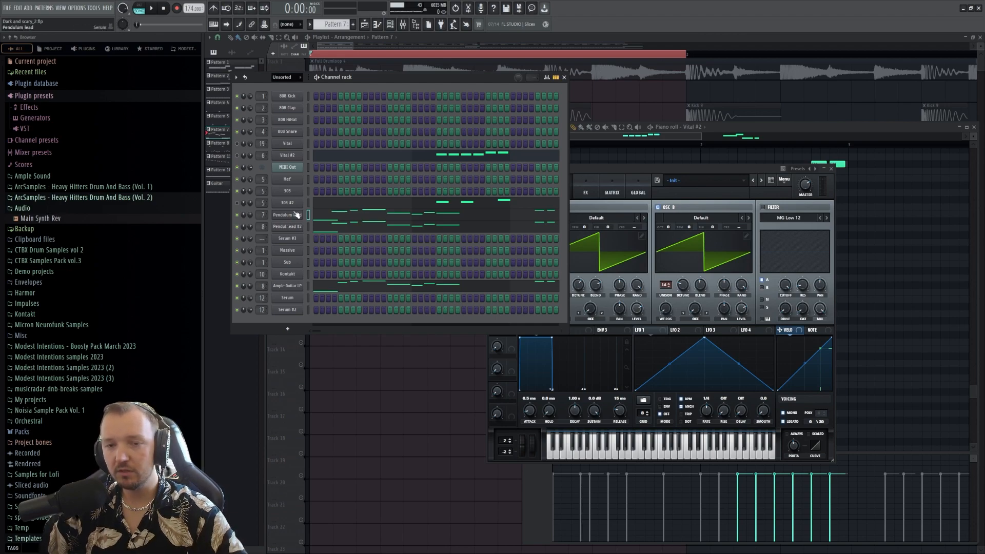
click(140, 8)
key(space)
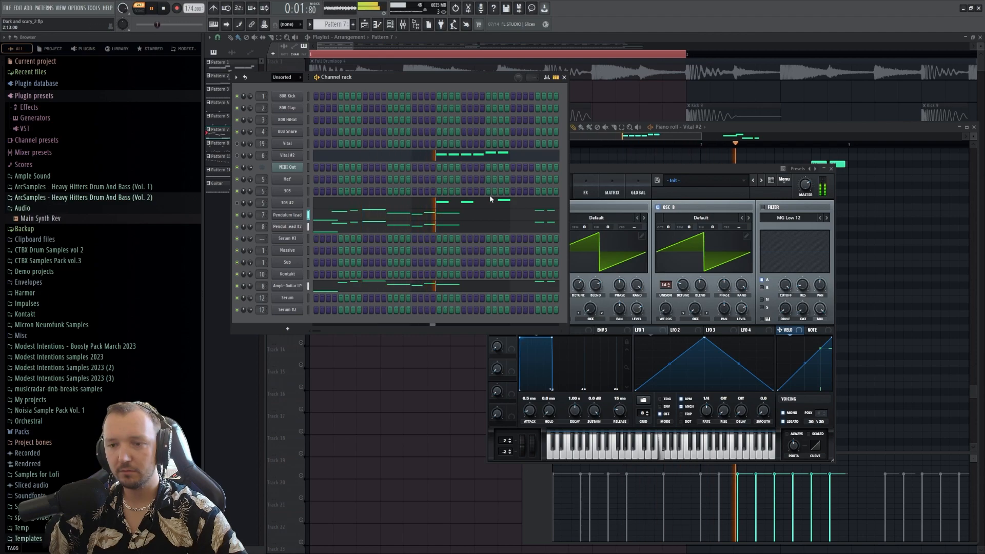
key(space)
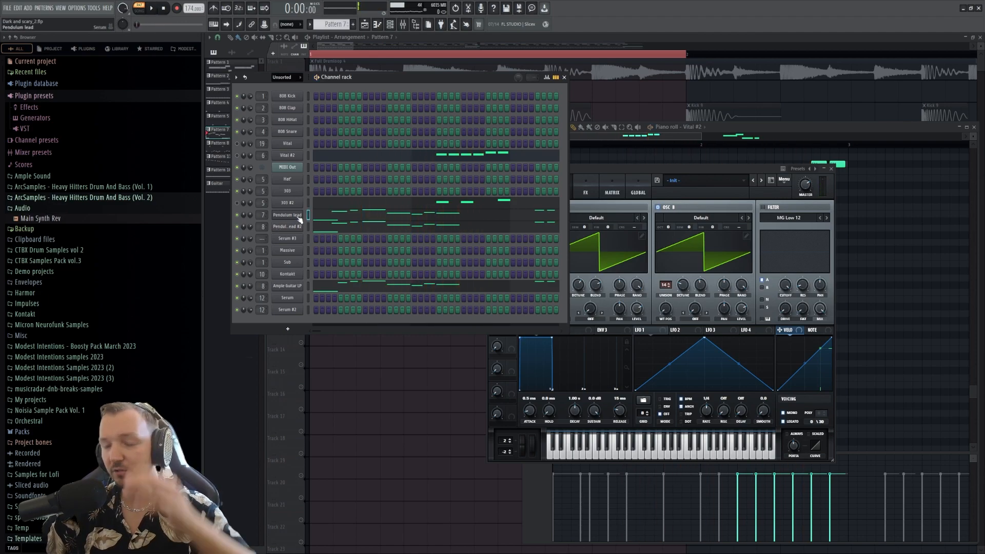
- Bring up the mixer, solo the Pendulum lead channel, and play it by itself
click(286, 219)
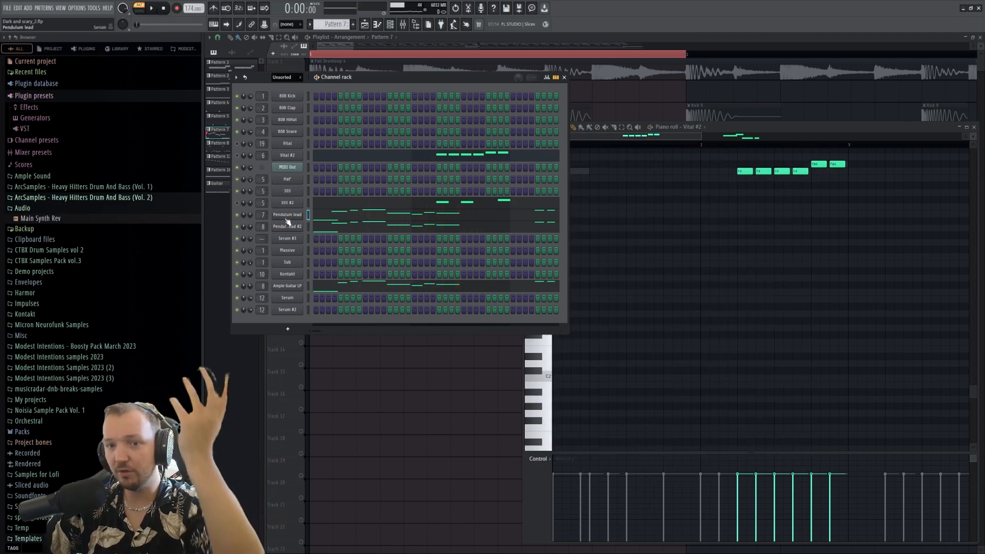
click(403, 25)
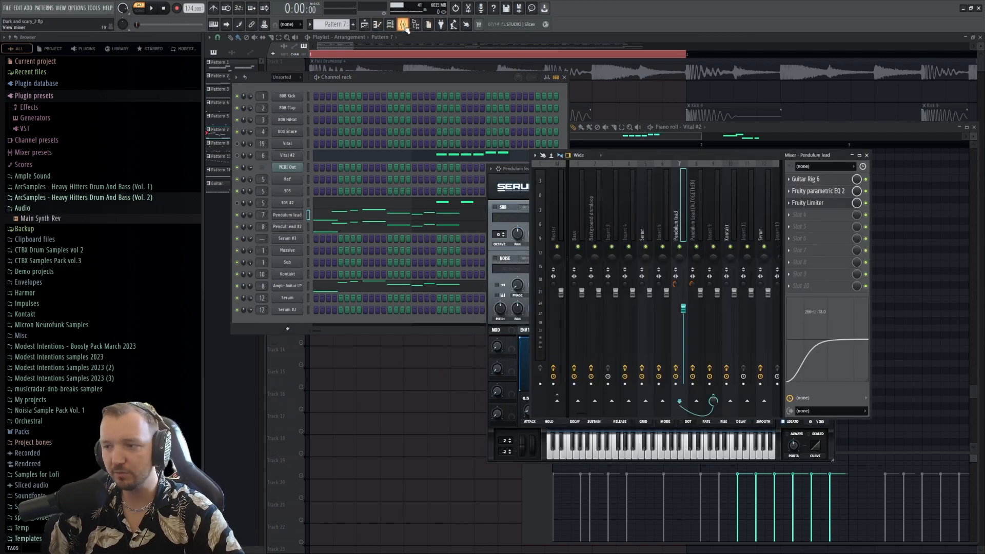
right_click(238, 215)
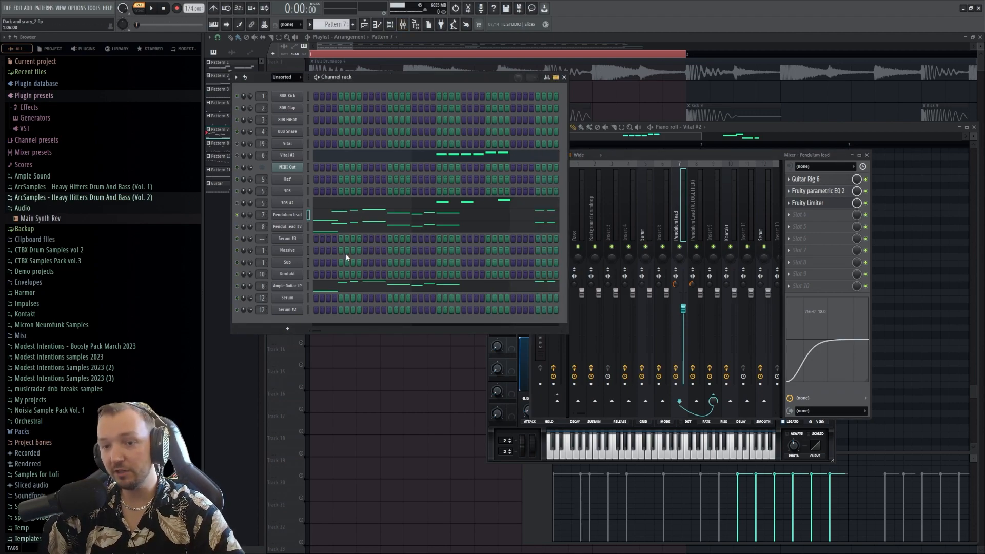
key(space)
key(space)
click(621, 168)
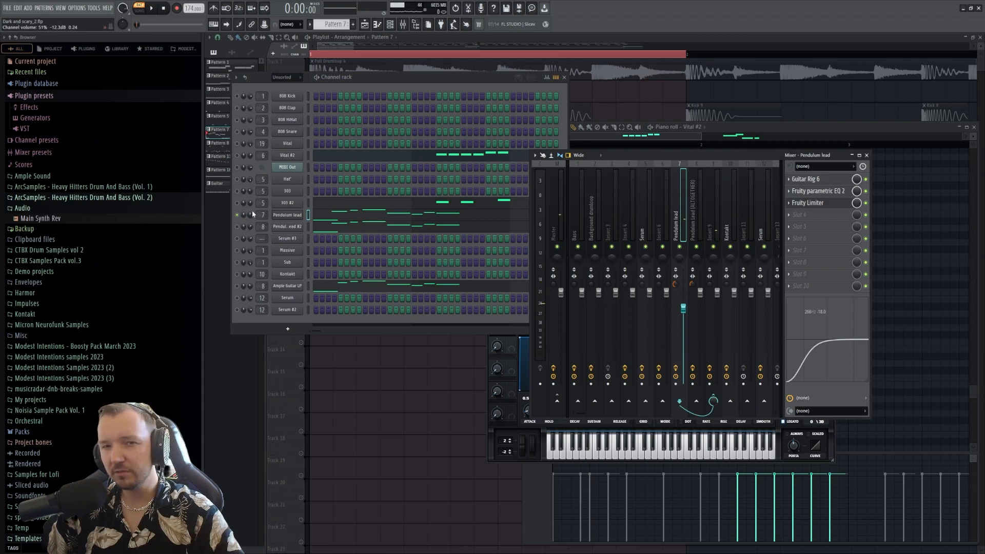
- Examine the Pendulum lead's Serum oscillators and effects, and close the synth
click(287, 214)
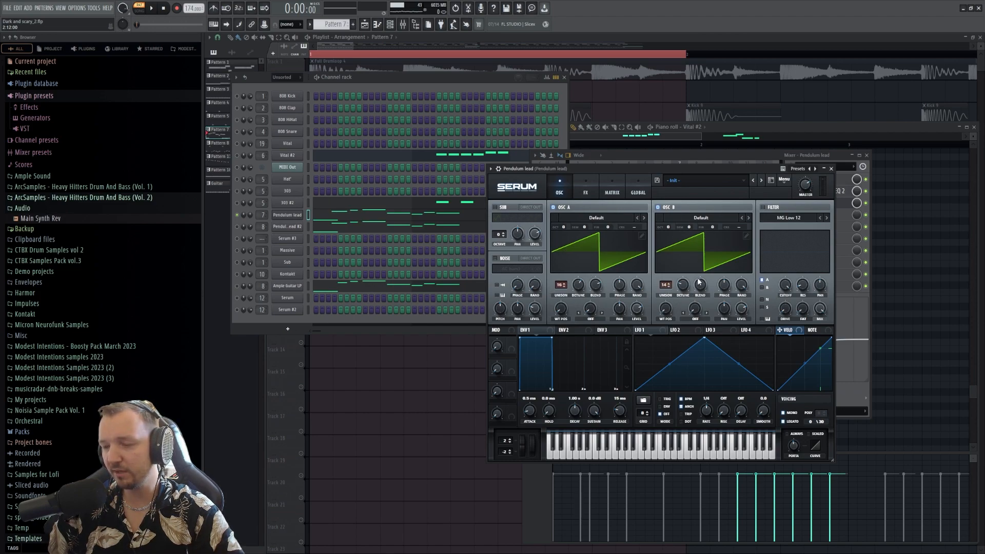
click(595, 190)
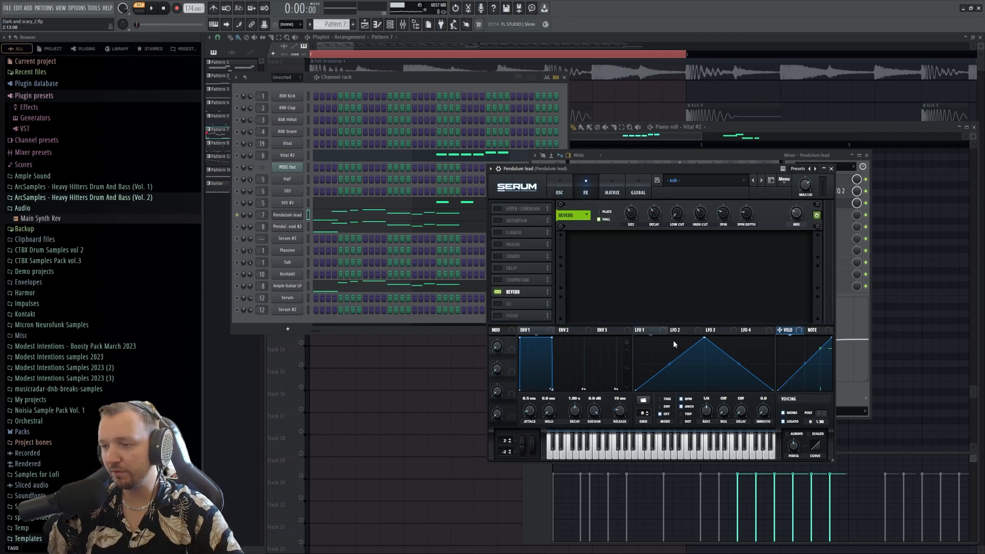
click(831, 168)
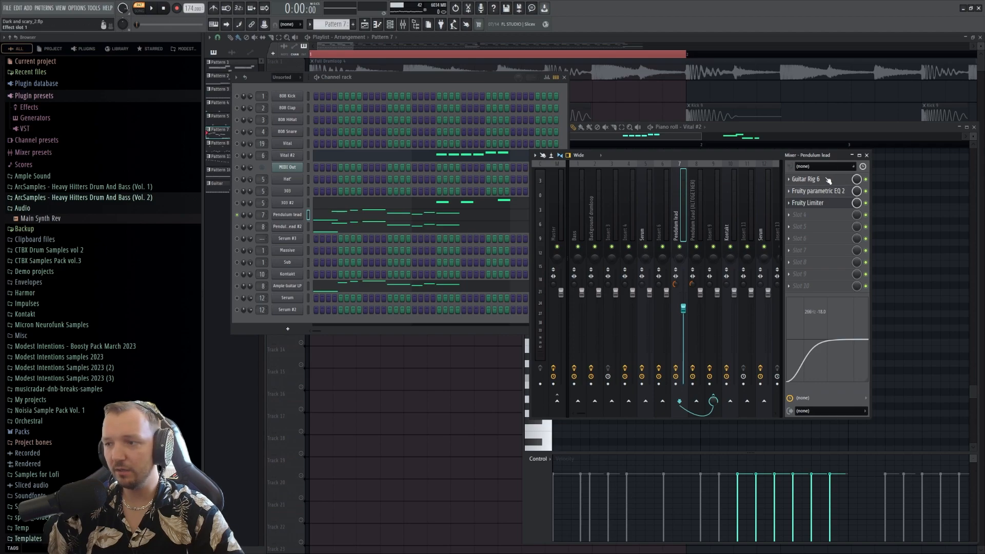
- Open Guitar Rig 6 on the Pendulum lead mixer track and play the lead through its Metalcore Stereo preset
click(823, 180)
drag(762, 143, 482, 96)
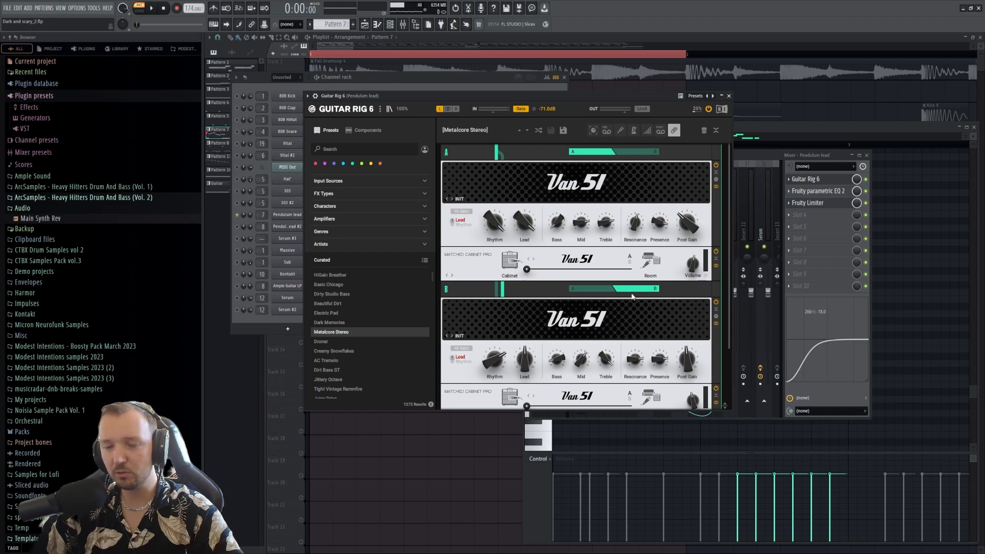
key(F9)
click(152, 8)
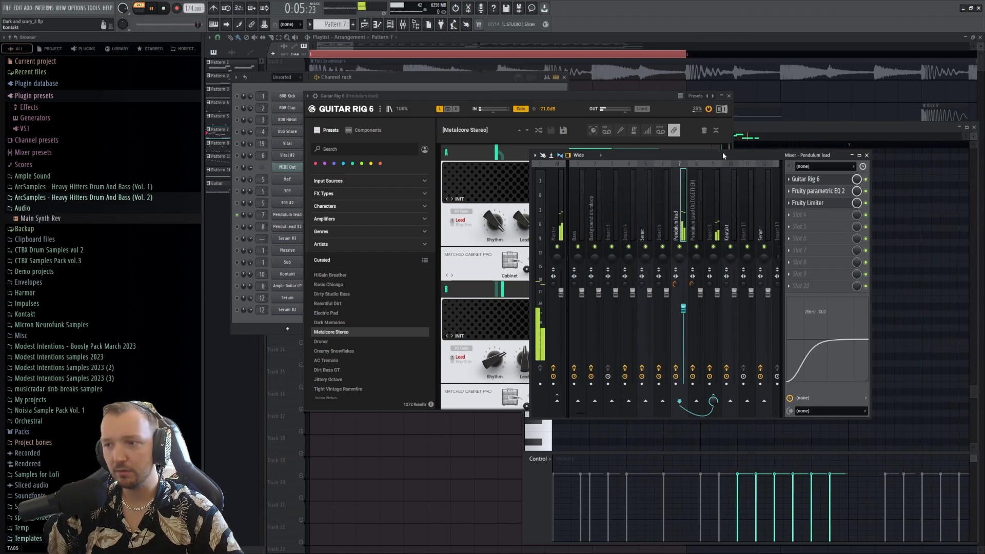
key(space)
- Open Fruity parametric EQ 2 on the Pendulum lead mixer track to examine its curve
click(830, 193)
click(828, 193)
click(821, 194)
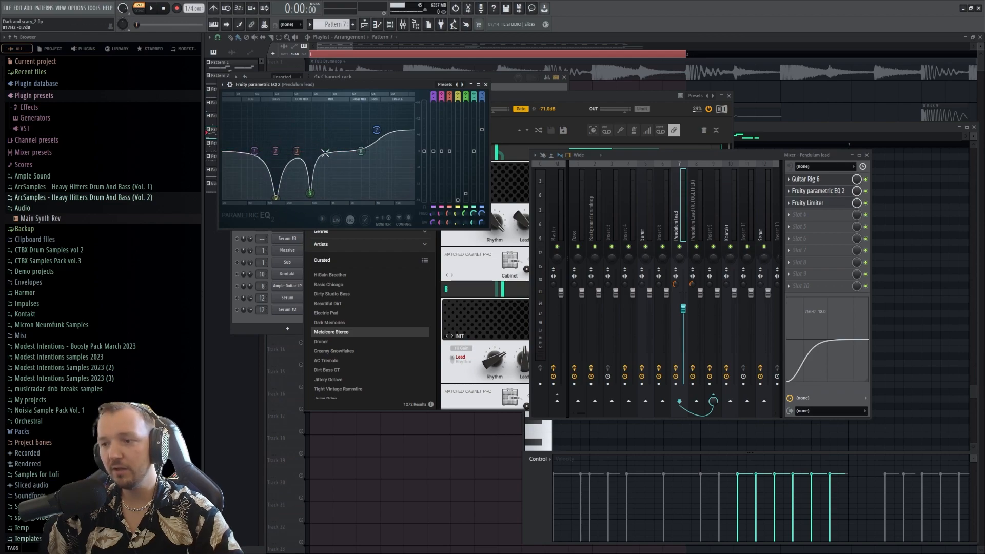
click(390, 25)
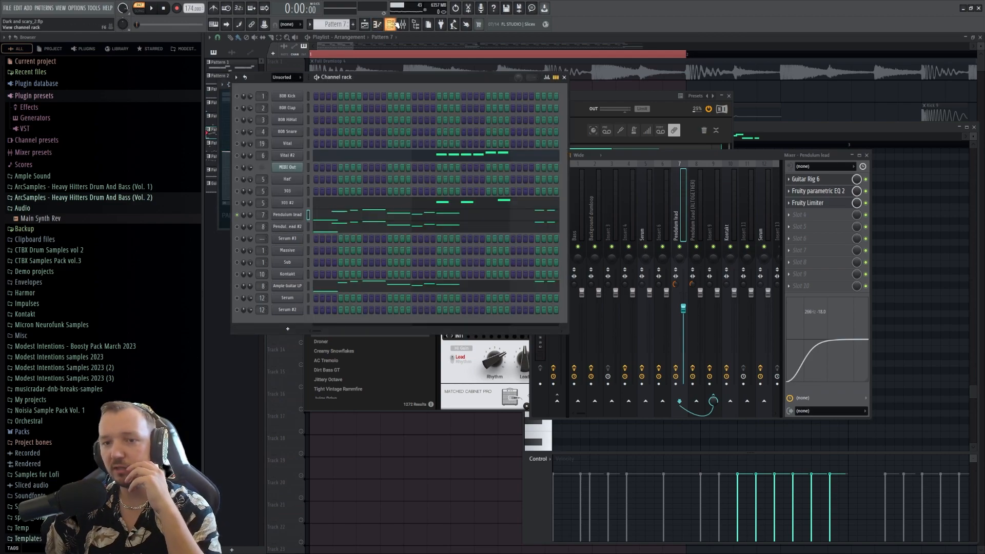
click(392, 24)
click(391, 24)
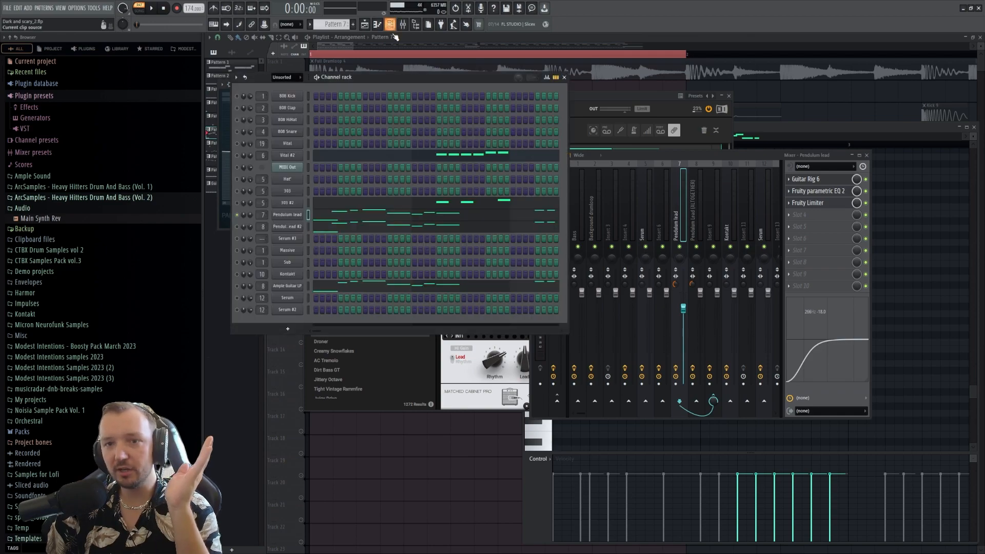
click(815, 190)
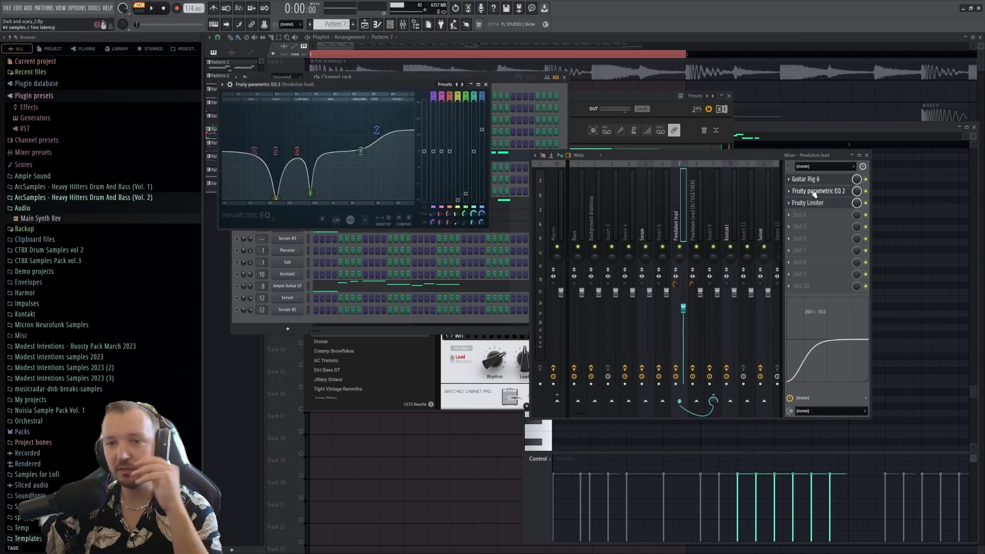
click(508, 116)
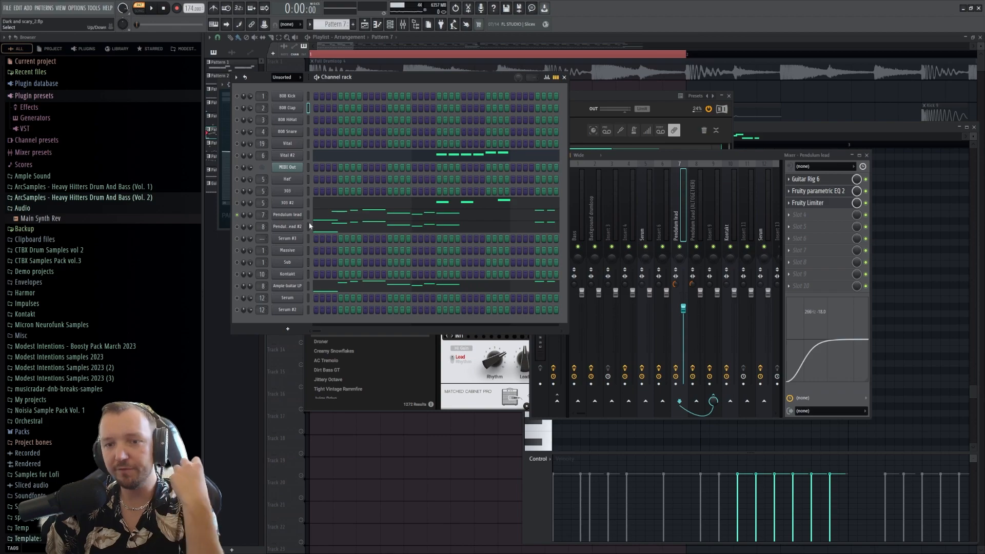
- Raise the high-shelf band slightly in the Pendulum lead's Fruity parametric EQ 2 and briefly play the lead
click(830, 193)
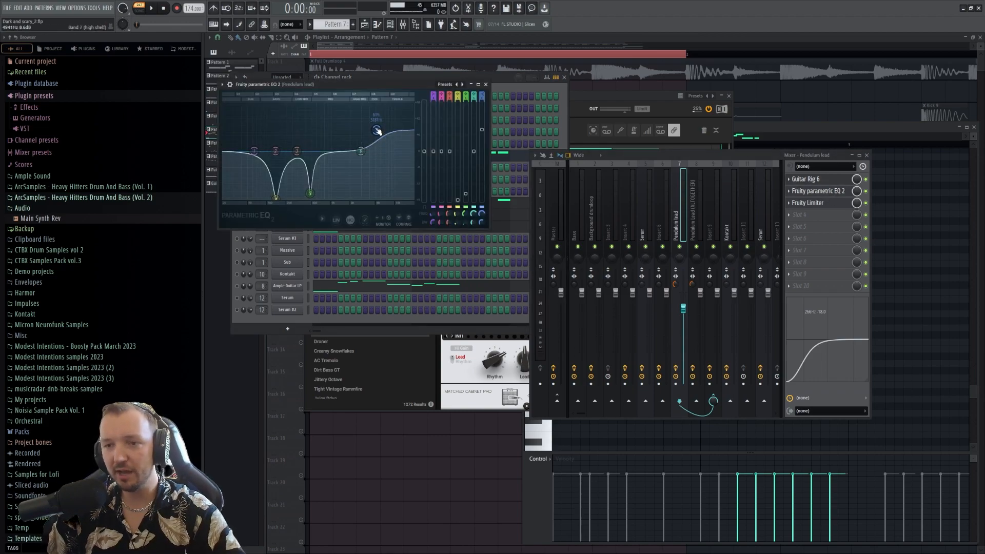
drag(377, 132, 375, 126)
key(space)
key(space)
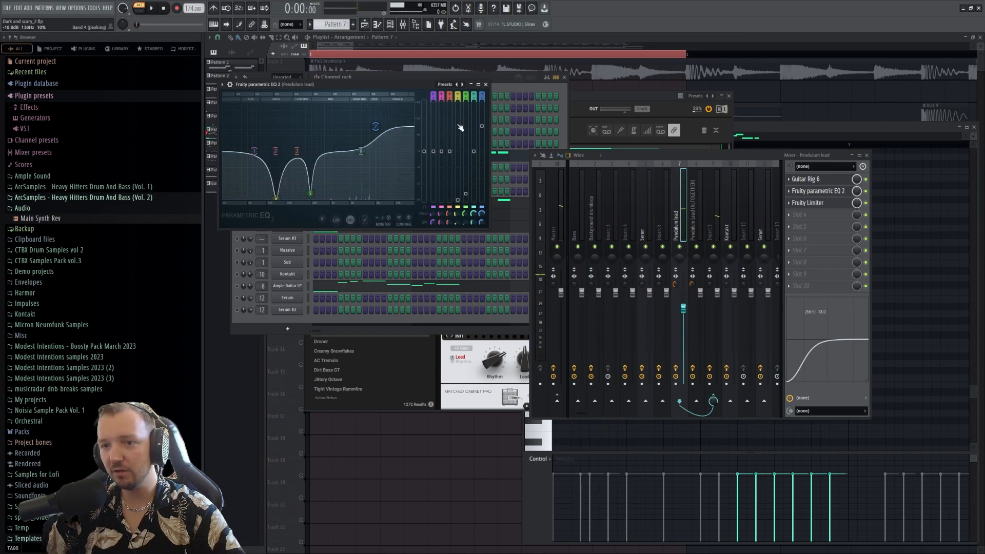
- Examine the Serum oscillators and effects of Pendulum lead #2, solo that channel, and play it by itself
click(230, 229)
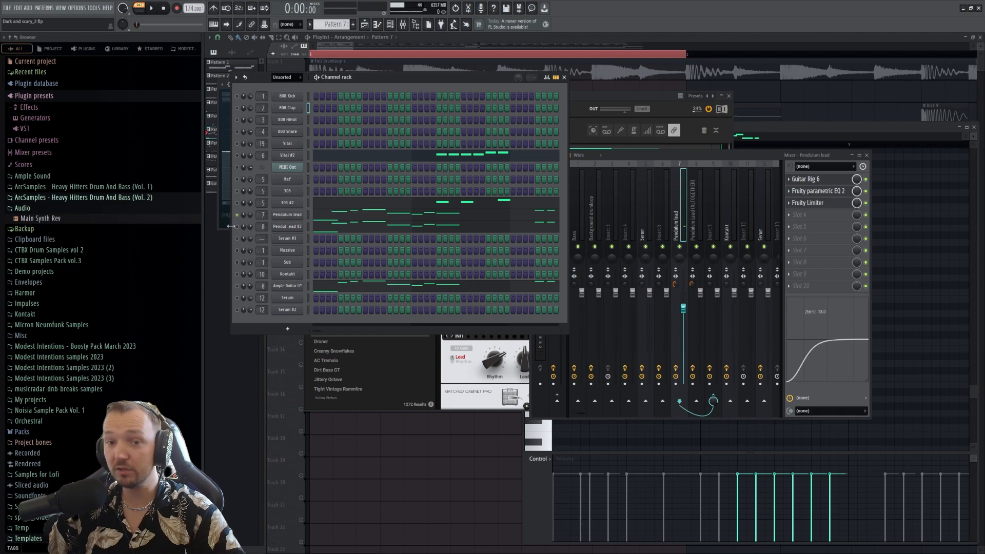
click(283, 228)
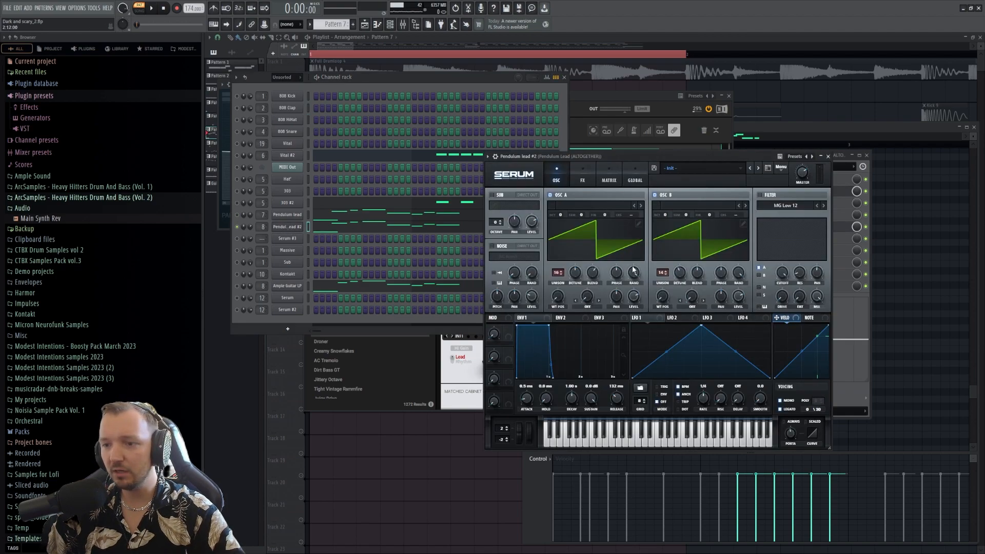
click(574, 178)
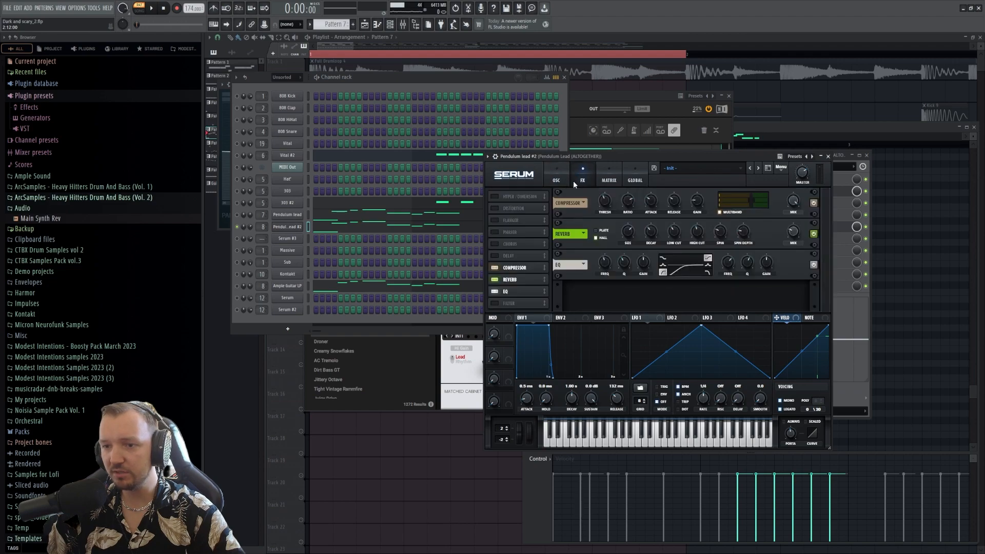
click(270, 222)
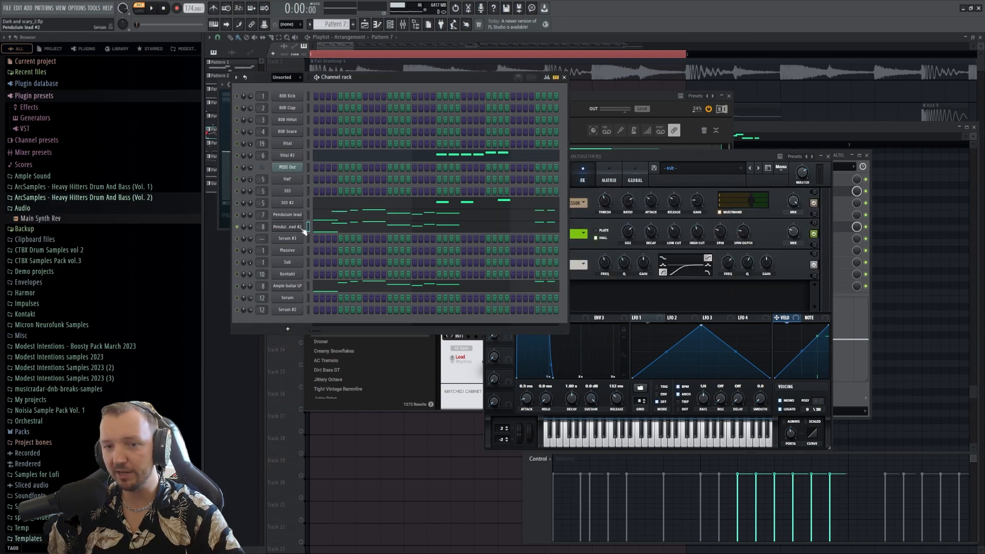
key(space)
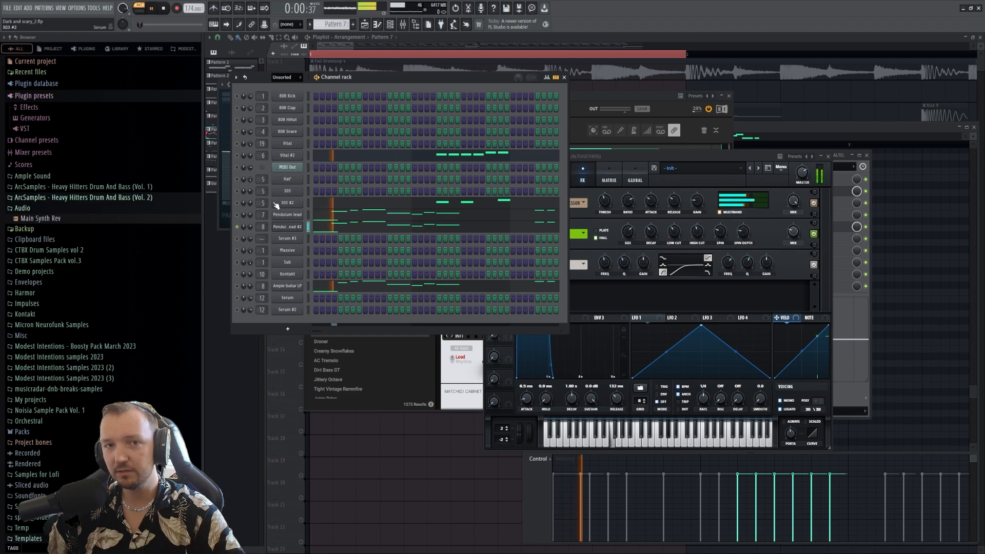
click(699, 156)
key(space)
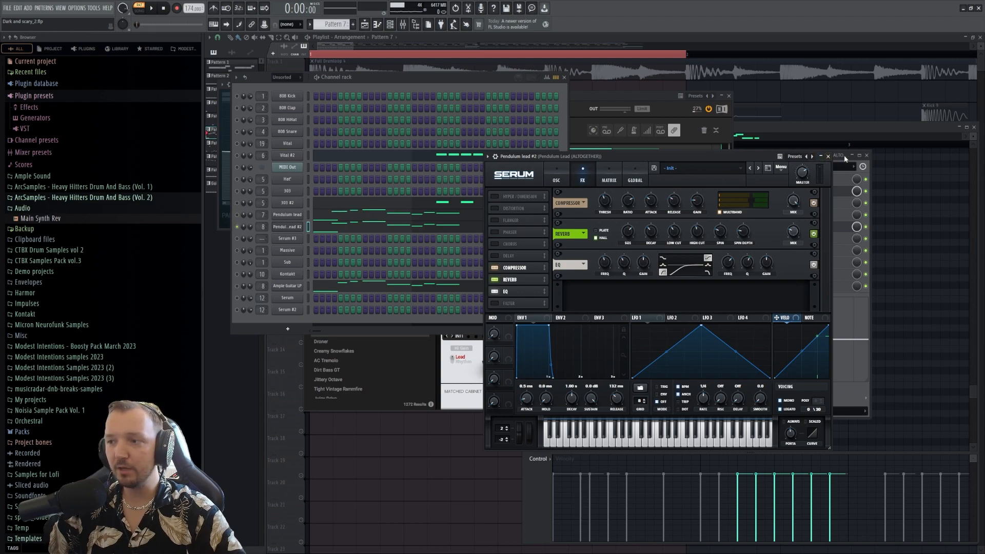
- Close the synth, examine Timeless 2 on the Pendulum Lead (ALTOGETHER) mixer track, and briefly recheck Pendulum lead #2's synth
click(828, 156)
click(683, 209)
click(693, 208)
click(808, 191)
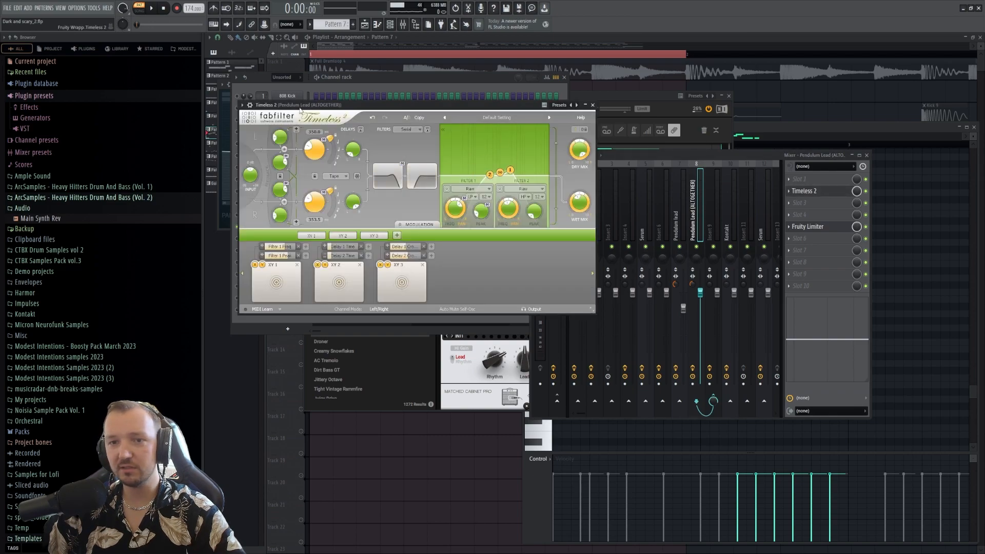
click(669, 153)
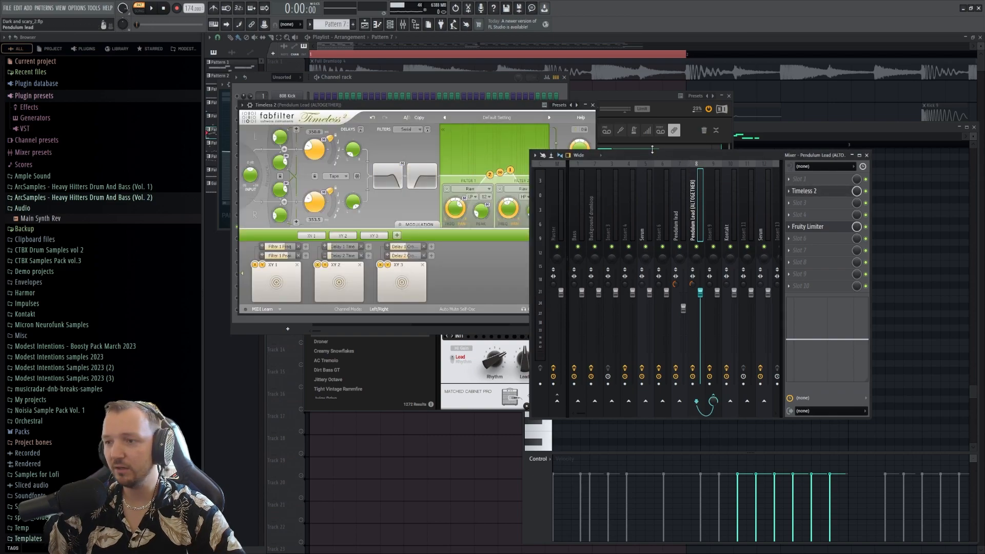
click(413, 88)
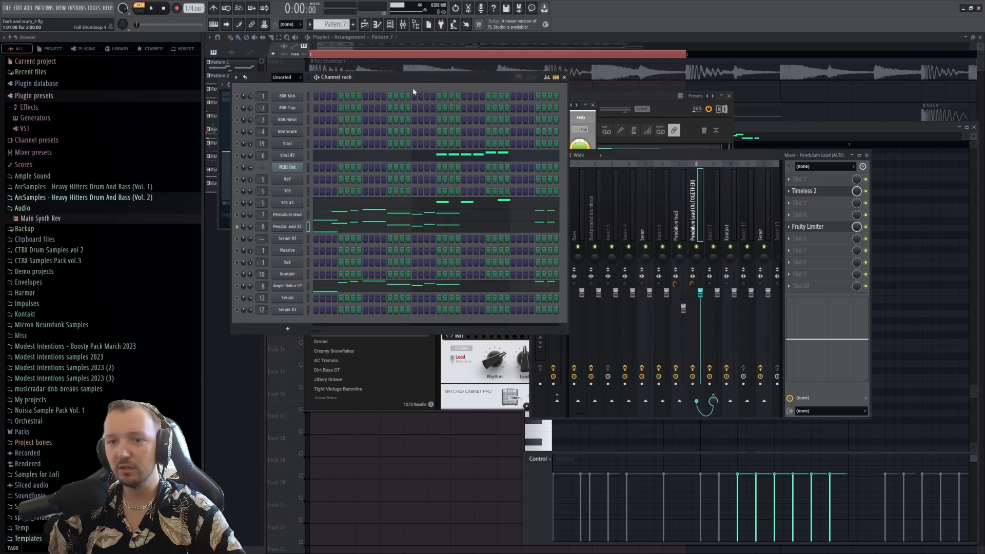
click(301, 228)
click(819, 157)
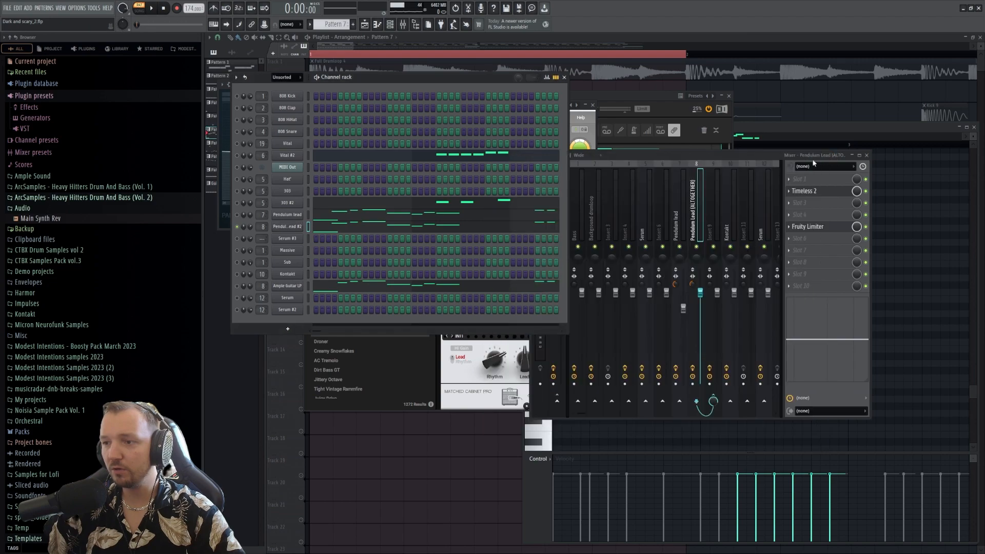
- Rename the Pendulum Lead (ALTOGETHER) mixer track to Pure Synth and Insert 9 to Pendulum Lead (TOGETHER)
click(696, 225)
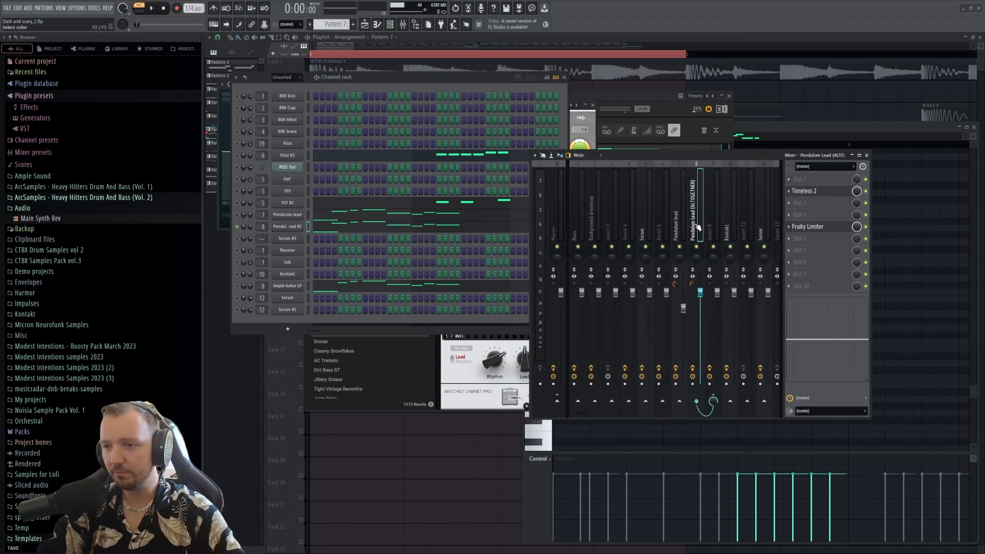
click(709, 220)
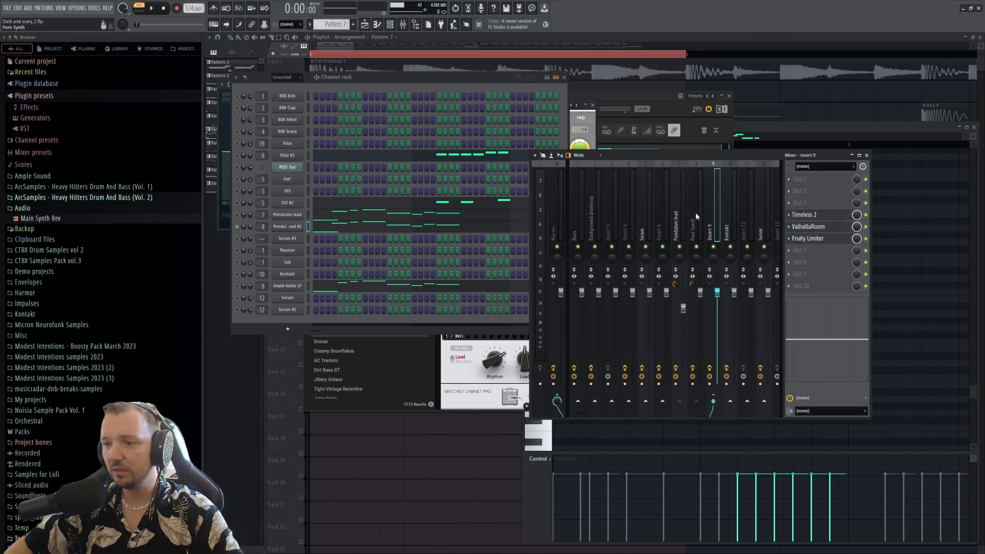
click(694, 217)
click(676, 215)
click(715, 213)
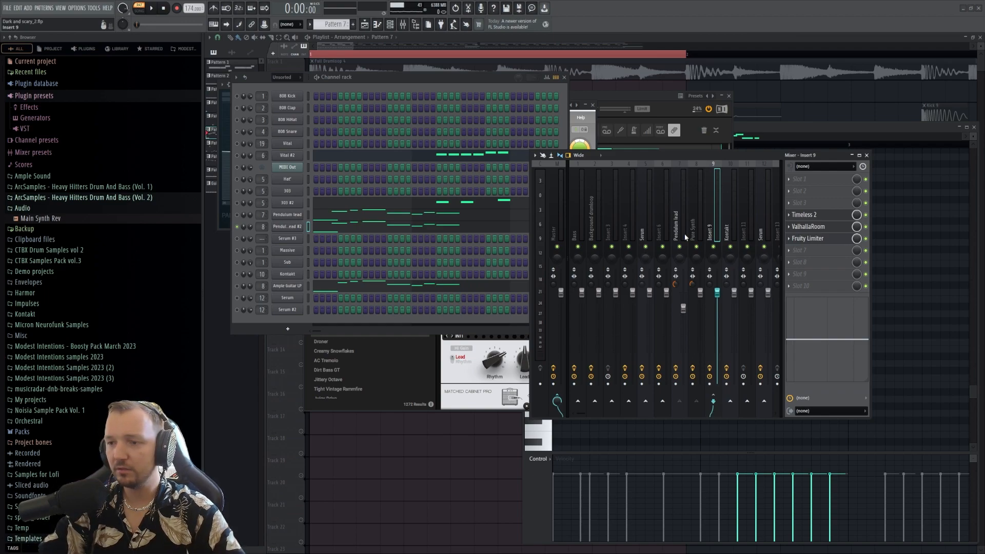
key(ctrl+l)
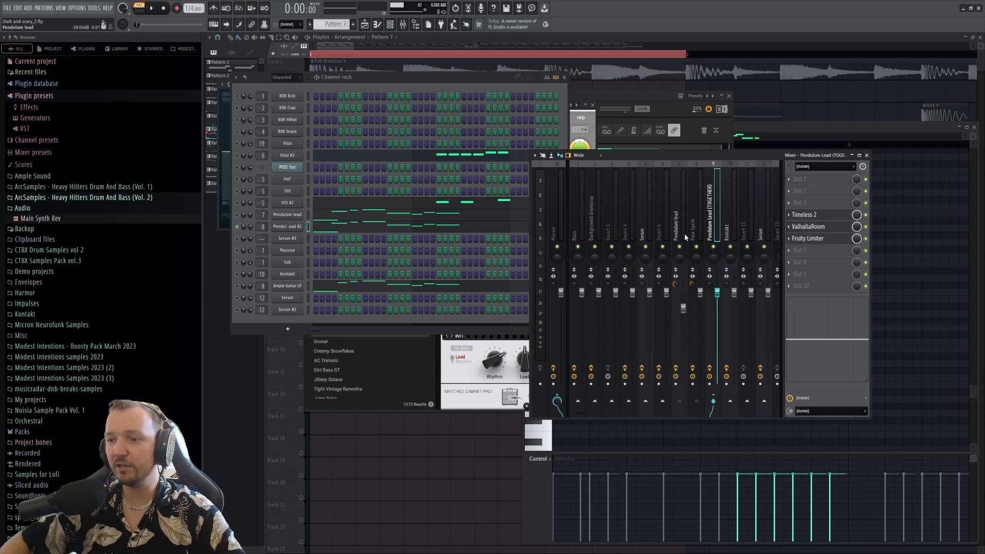
- Select the Pendulum lead mixer track, solo the Pendulum lead channel, and play it to watch its signal routing
click(676, 216)
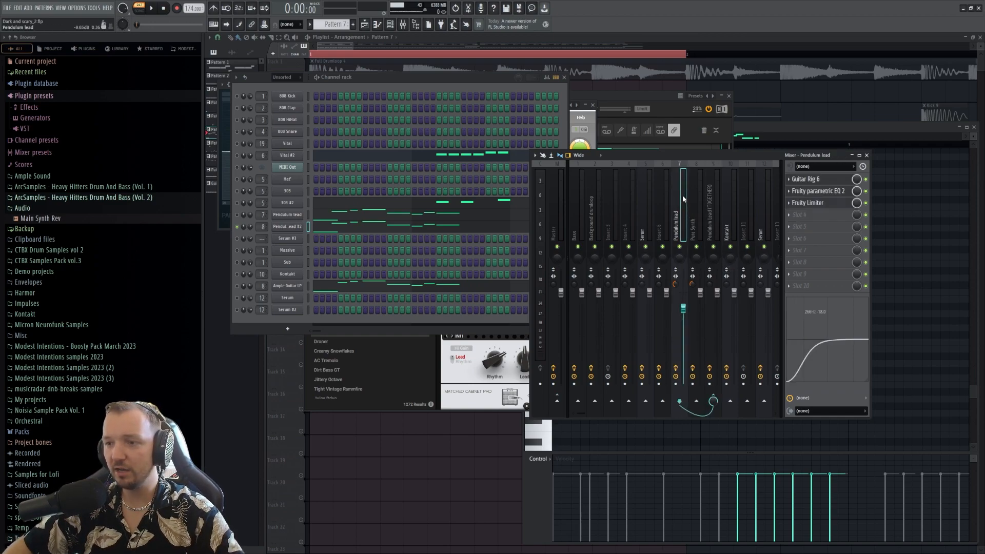
click(247, 218)
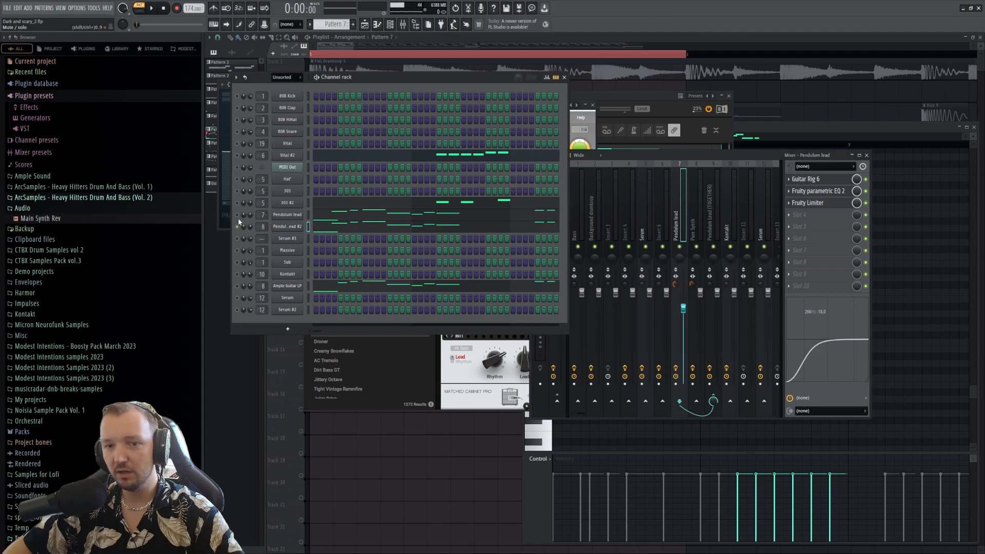
key(space)
key(space)
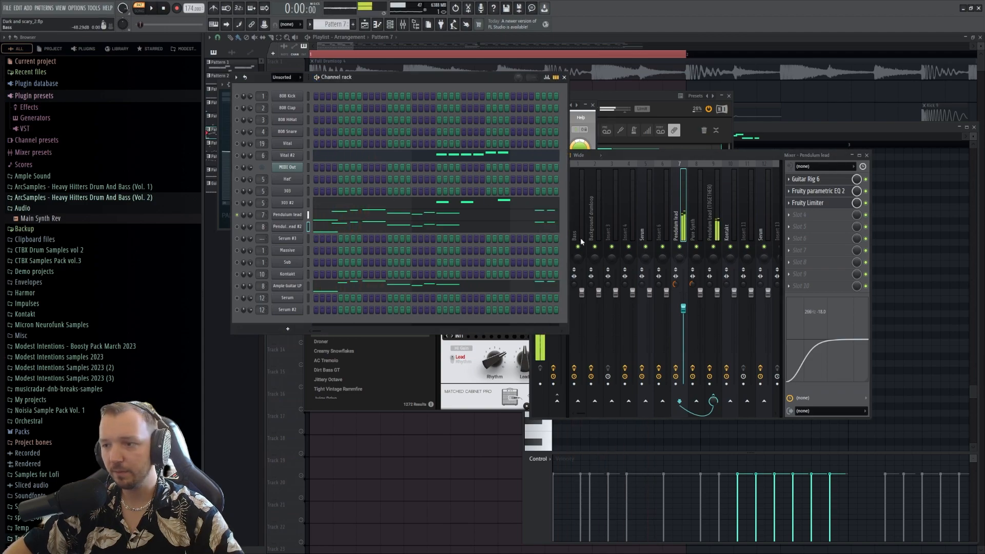
- Solo Pendulum lead #2 and play it to watch its signal on the Pure Synth mixer track
right_click(237, 226)
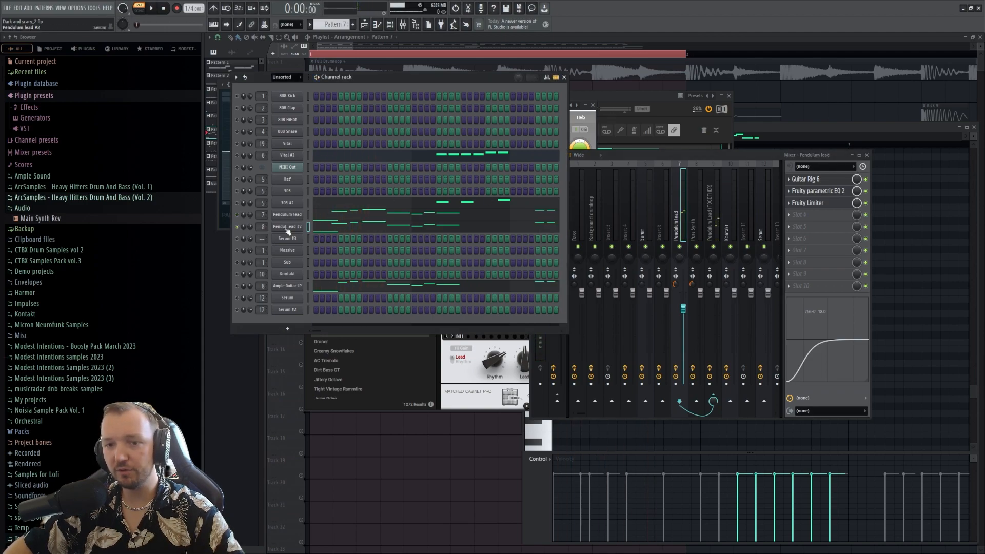
key(space)
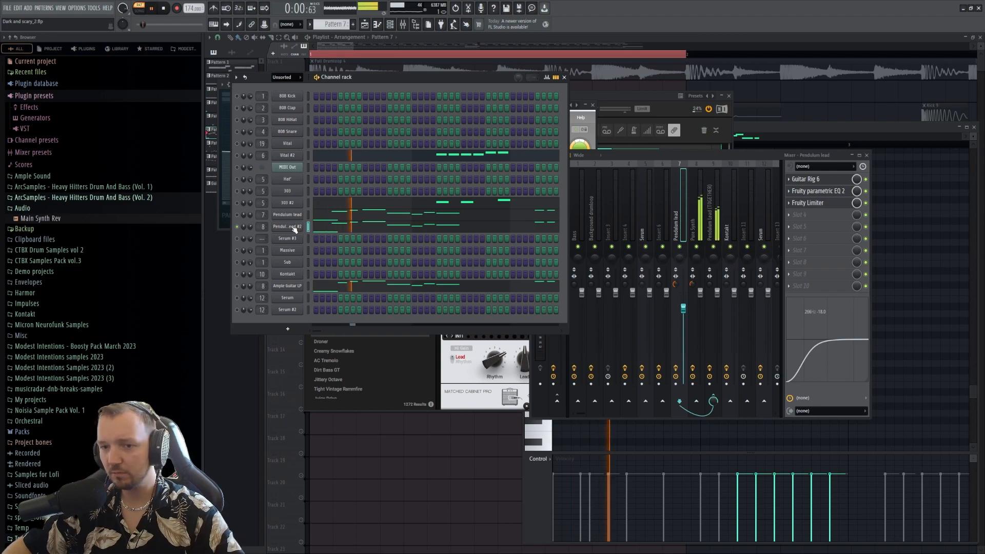
click(701, 215)
key(space)
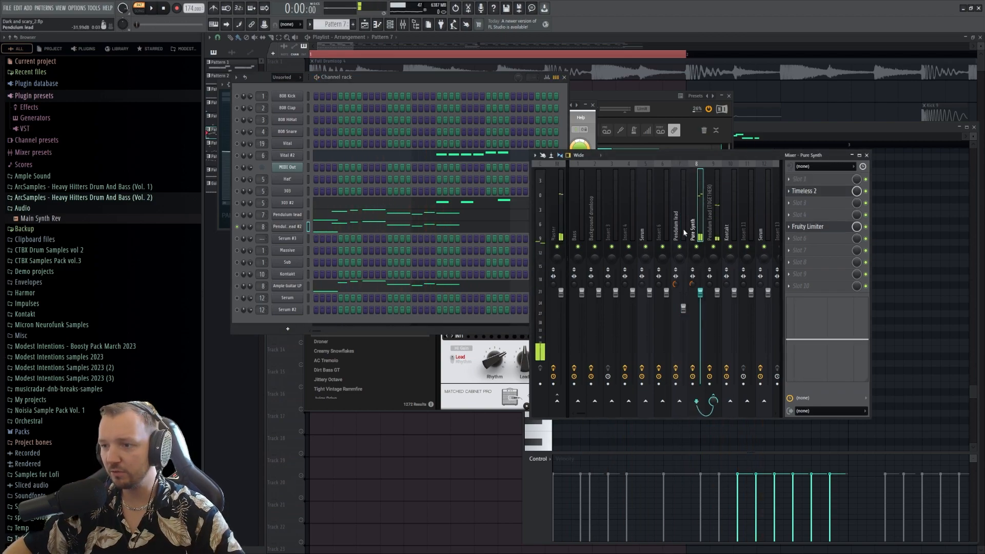
- Examine the Timeless 2 delay on the Pure Synth track, then return to the channel rack and mixer
click(827, 191)
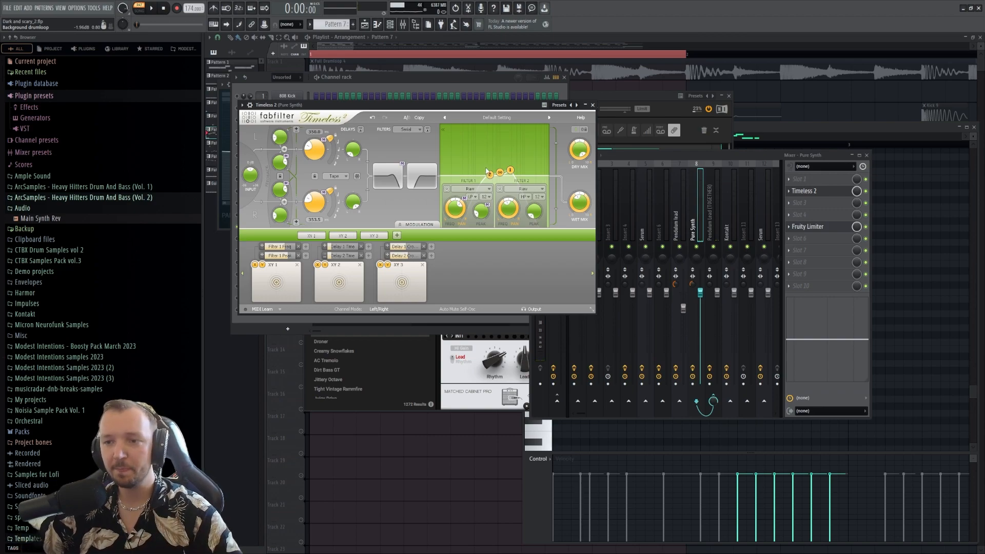
drag(445, 105, 450, 138)
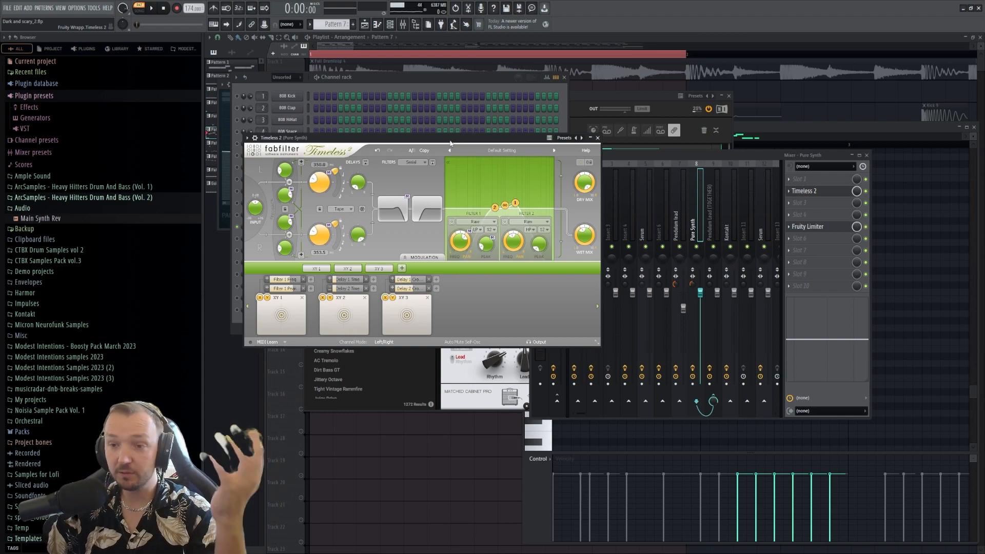
click(454, 96)
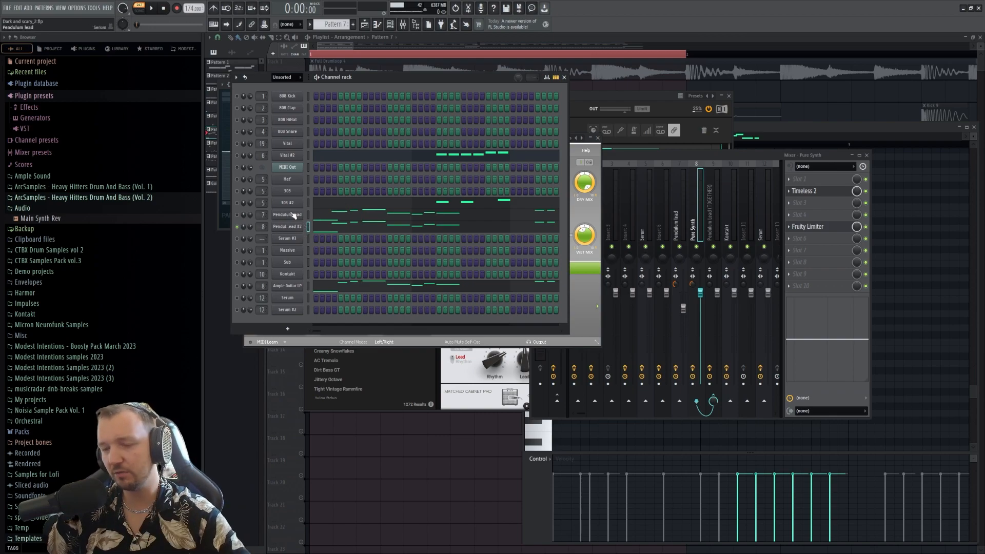
click(688, 154)
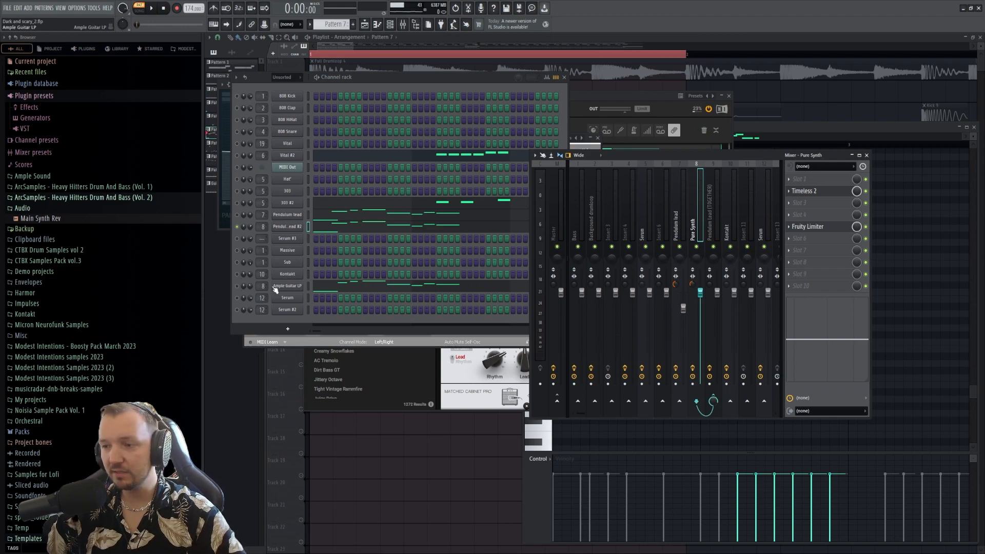
- Compare the effect slots of the Pendulum lead and Pure Synth mixer tracks, checking Pure Synth's Fruity Limiter
click(241, 290)
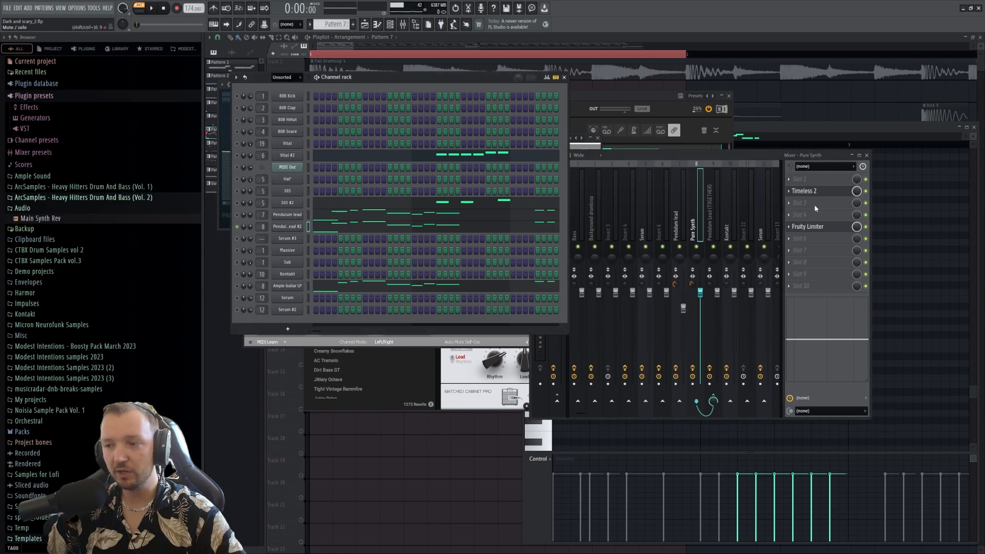
click(810, 227)
click(675, 224)
click(696, 225)
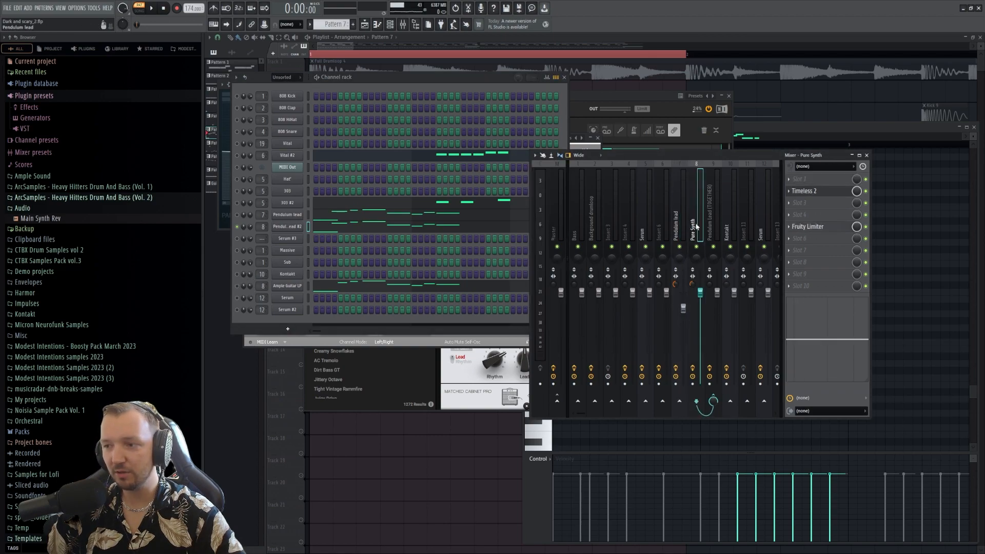
click(830, 229)
click(831, 229)
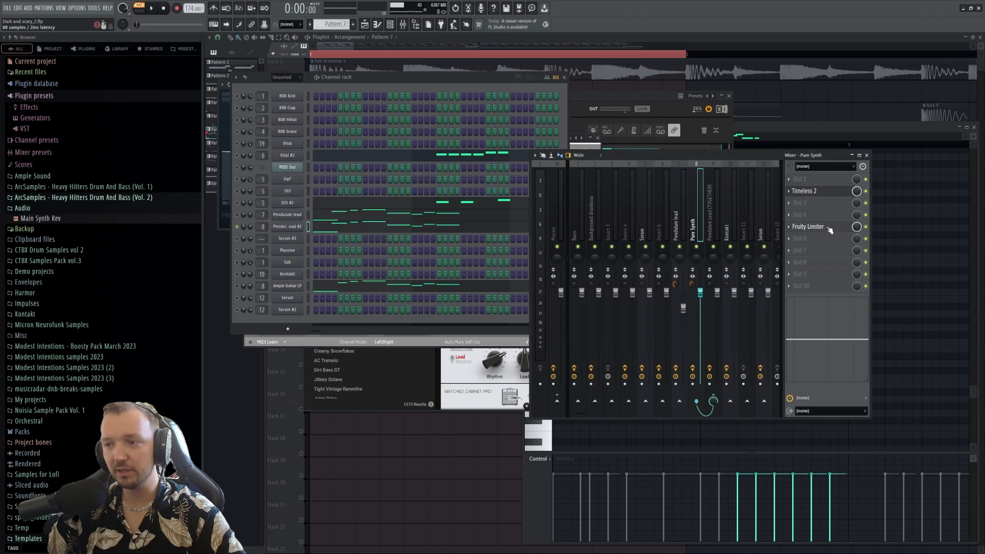
- Solo the Ample Guitar LP channel and open its instrument window
click(238, 289)
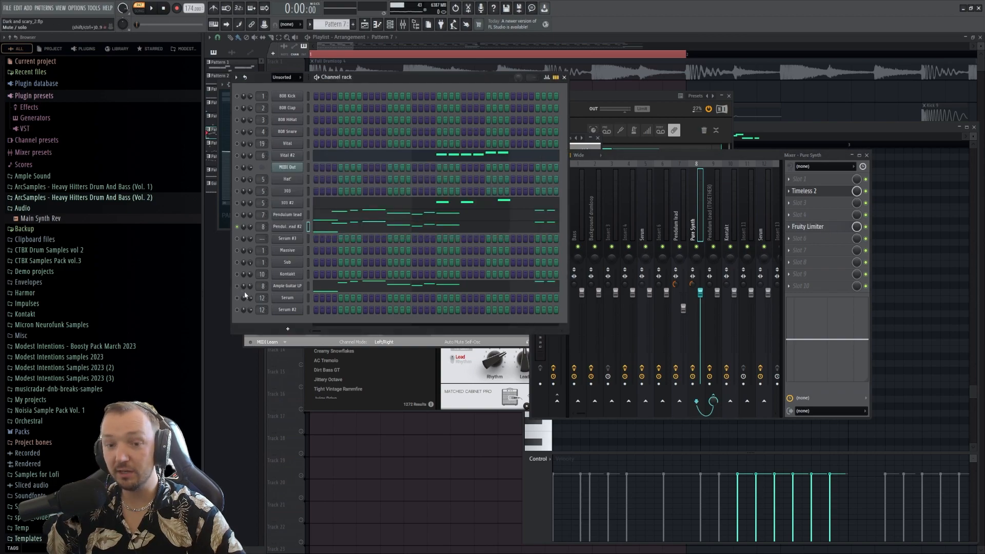
click(237, 286)
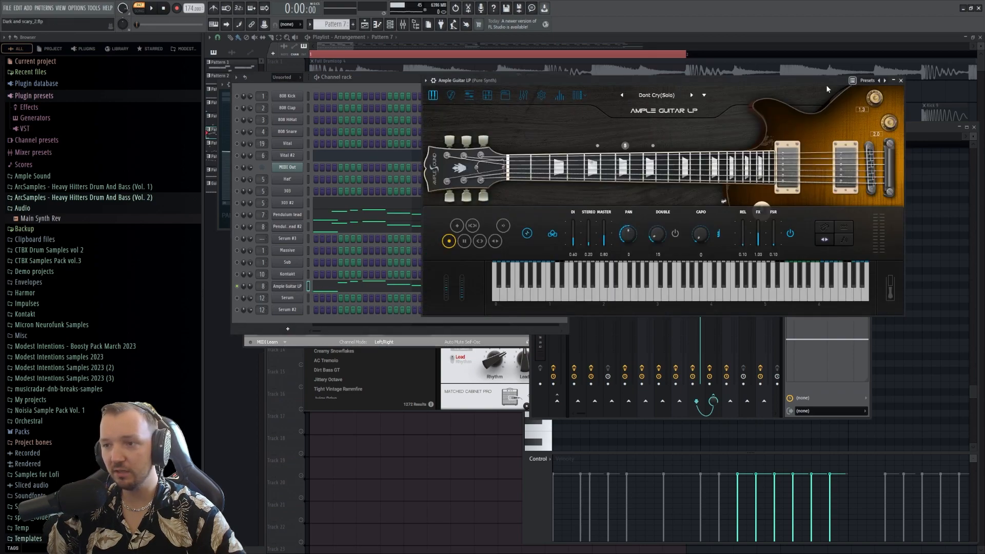
- Close the Ample Guitar LP window and play the soloed guitar channel to watch its signal in the mixer
click(901, 81)
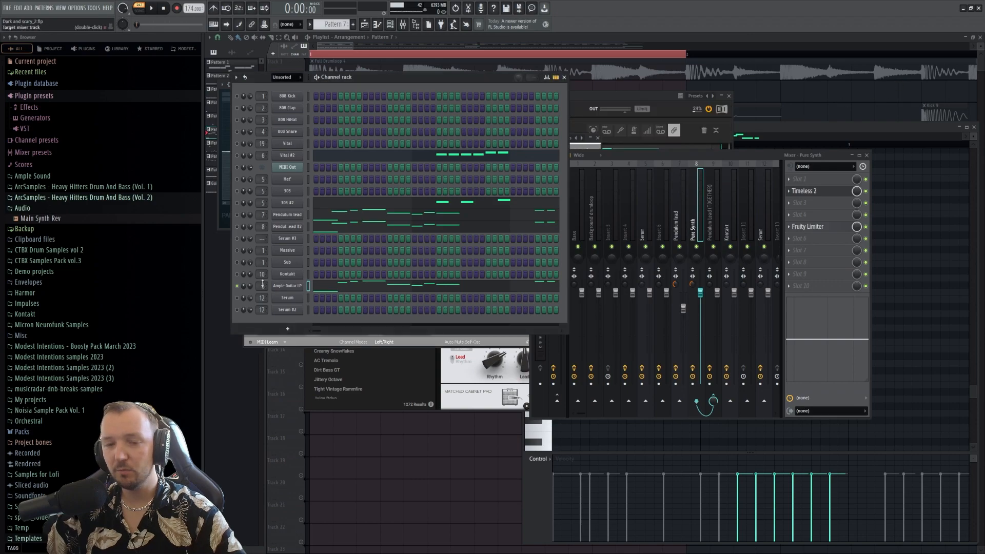
click(152, 9)
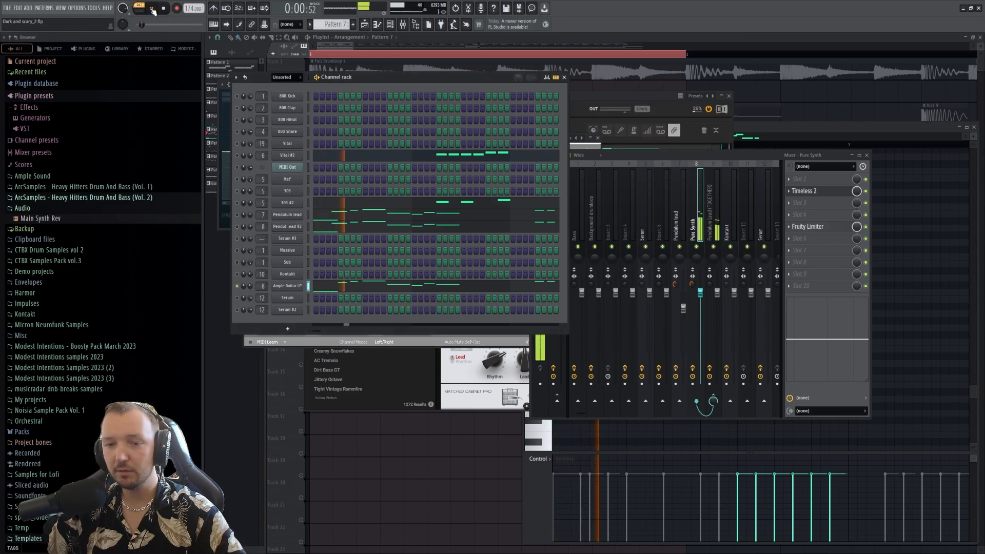
click(153, 8)
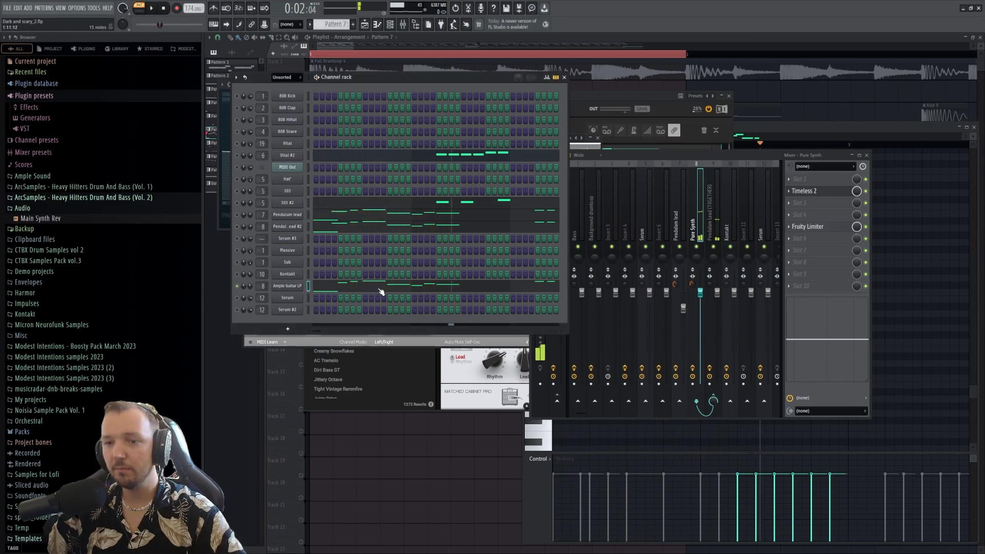
click(662, 186)
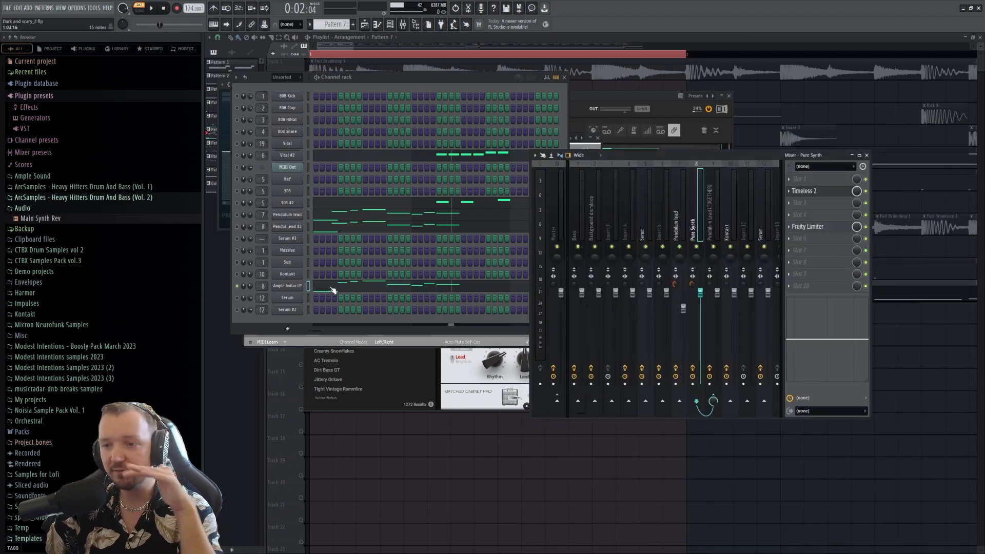
- Open the Ample Guitar LP piano roll and unmute the Pendulum lead channel alongside the guitar
click(334, 290)
scroll(604, 195, up, 3)
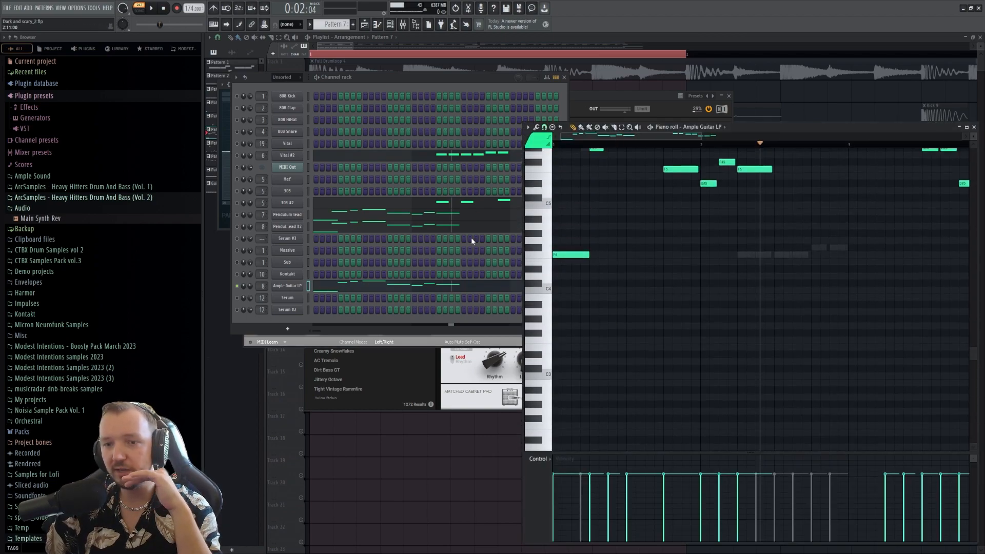
click(238, 215)
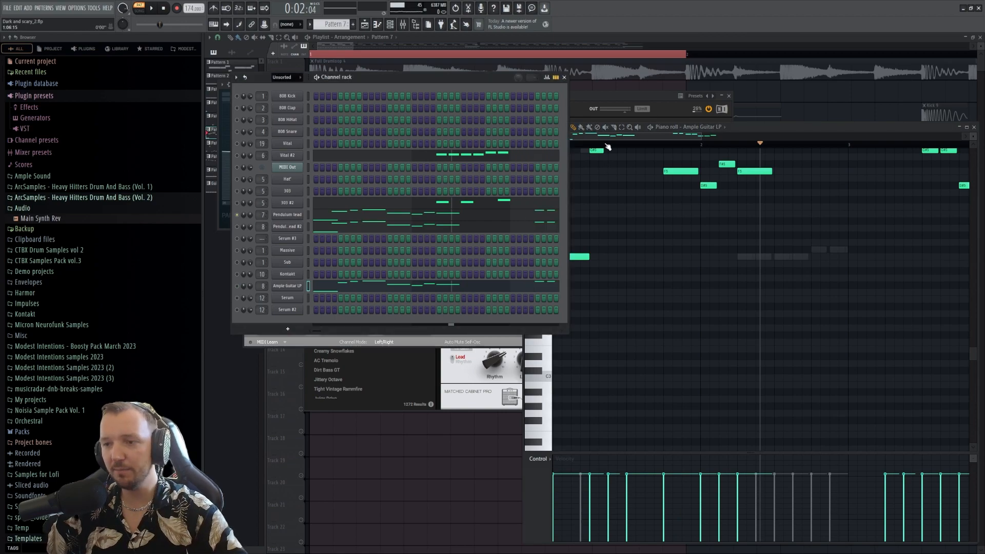
click(575, 145)
key(space)
key(space)
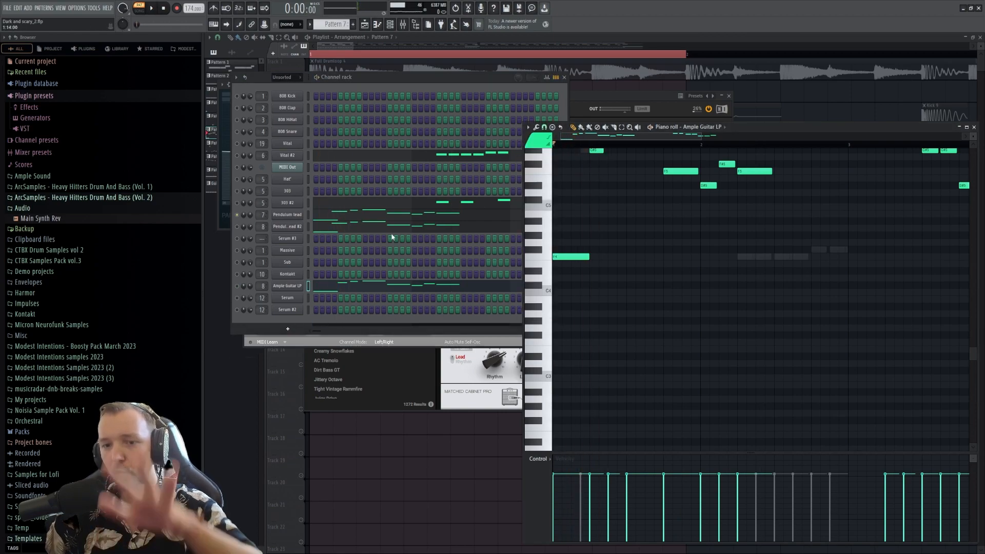
click(237, 285)
- Examine the full Ample Guitar LP melody in the piano roll
click(338, 288)
click(338, 289)
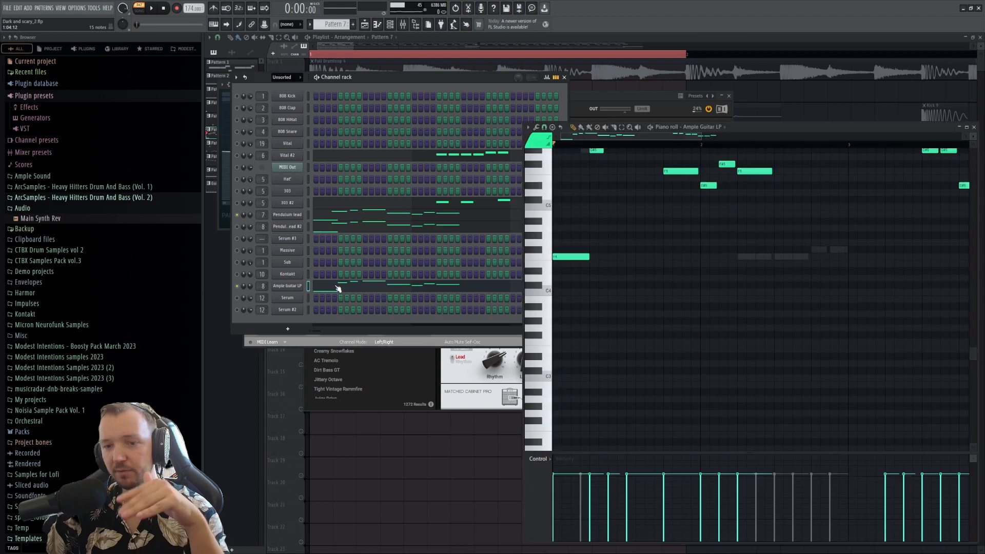
scroll(568, 182, up, 1)
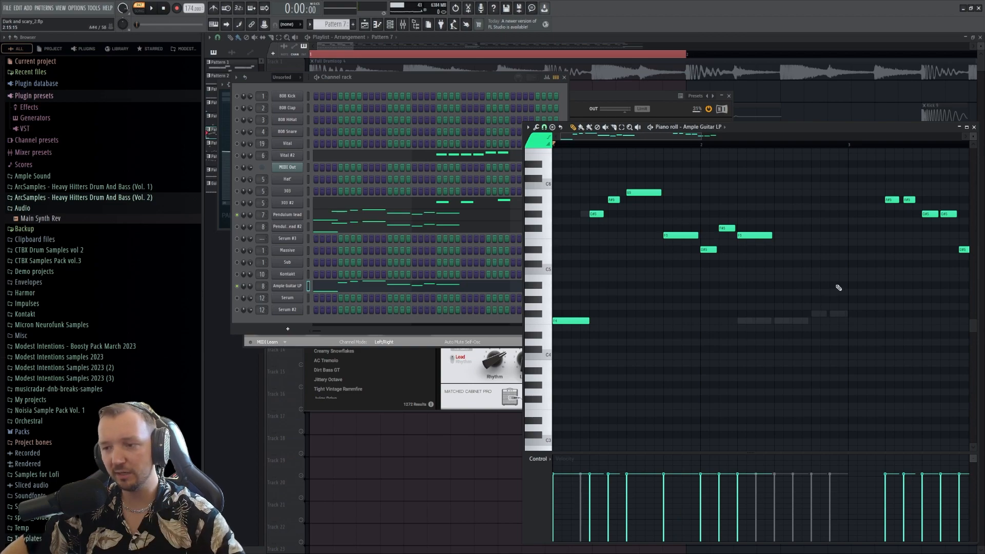
scroll(666, 301, down, 2)
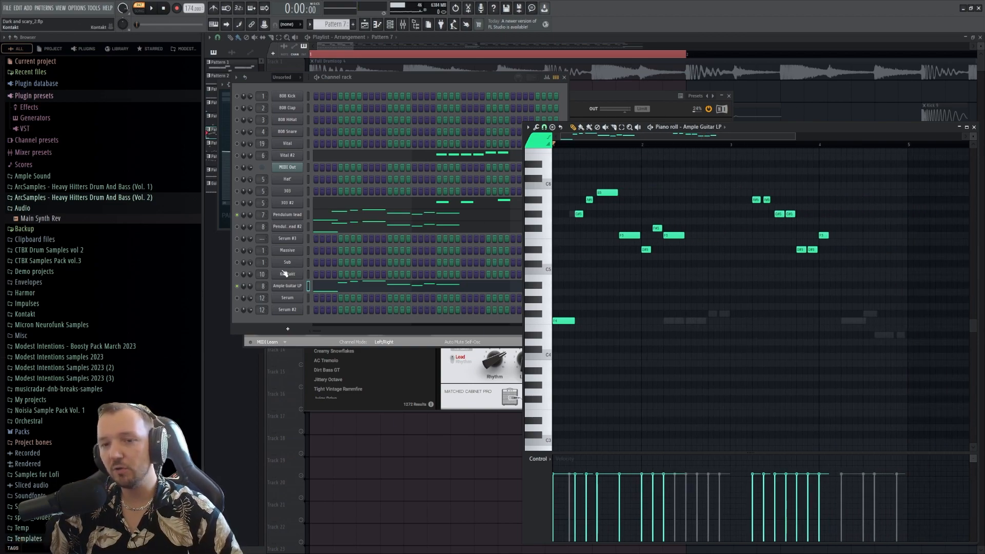
- Unmute Pendulum lead #2, show the mixer, and play all three lead layers together
click(238, 227)
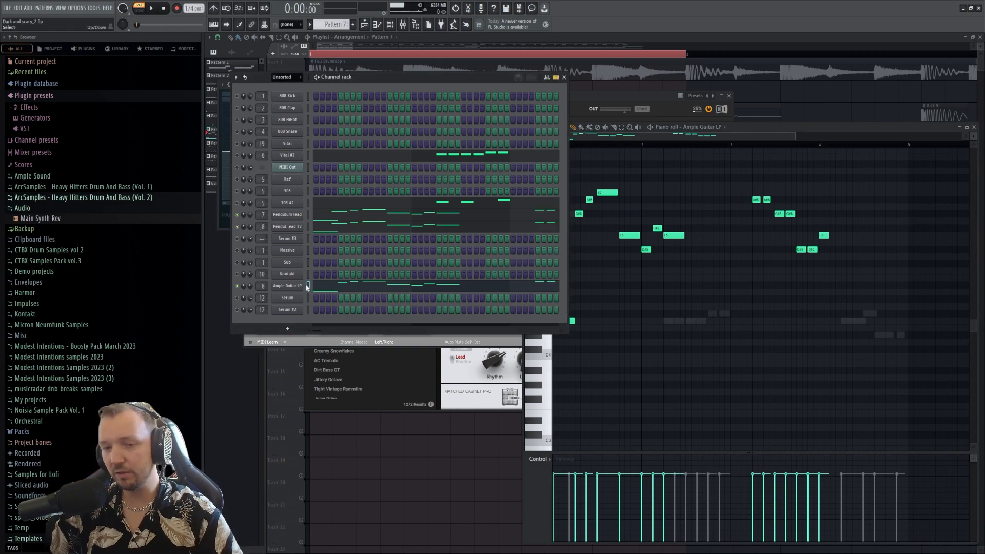
key(F9)
key(F9)
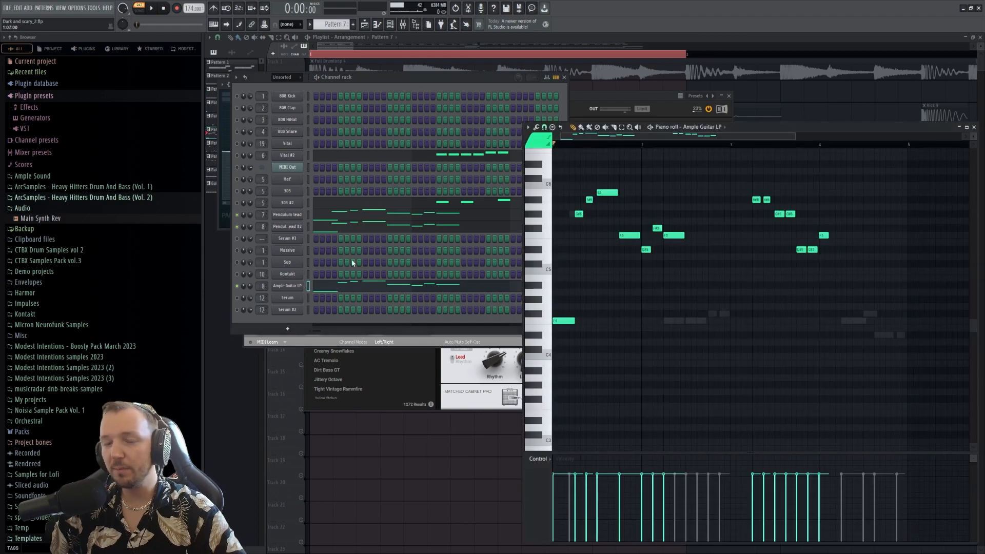
click(402, 25)
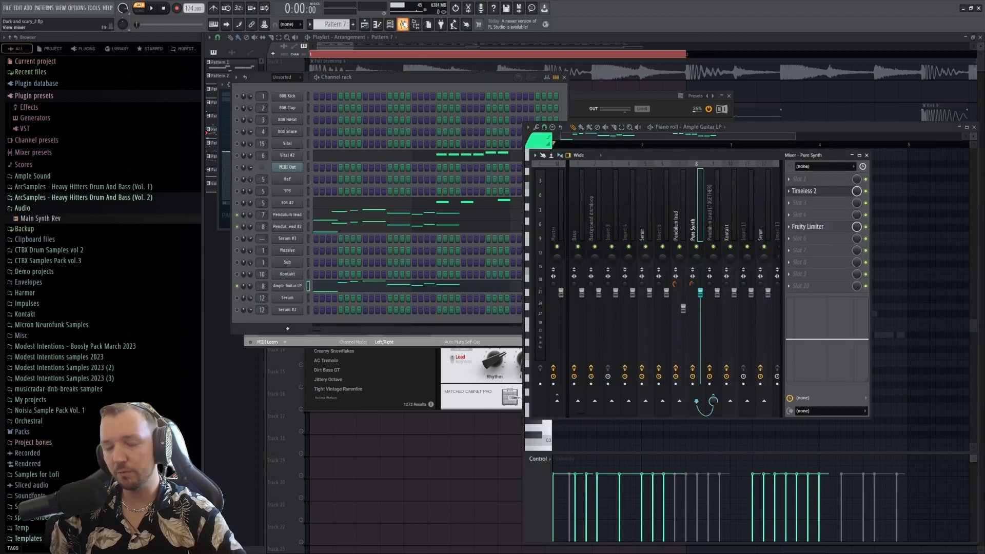
click(392, 78)
key(space)
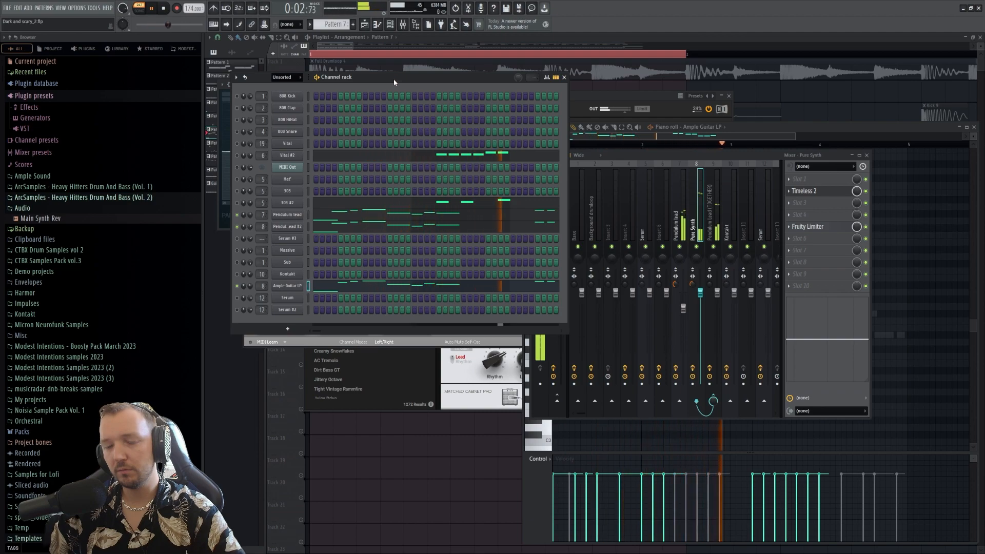
key(space)
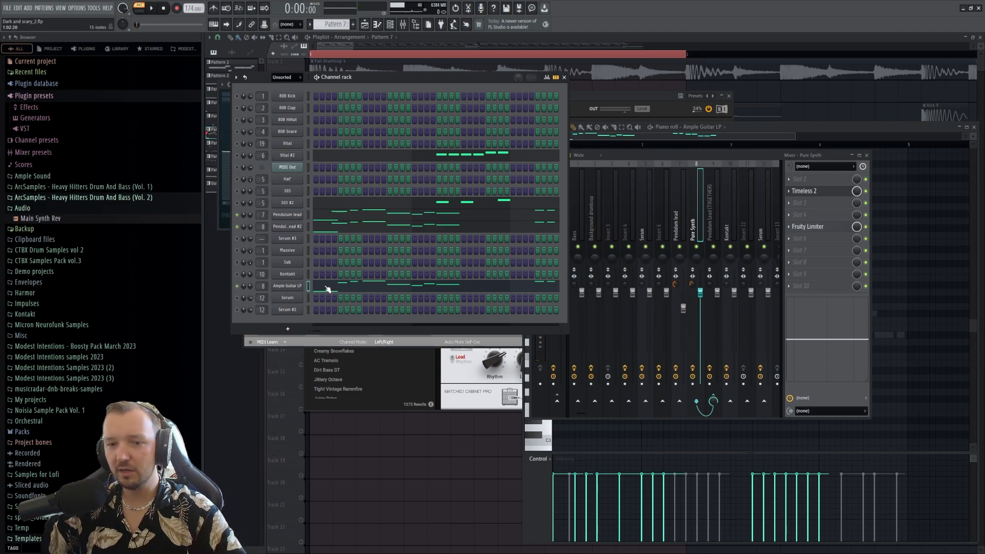
- Review the Pendulum lead and Pure Synth mixer tracks, checking the Timeless 2 slot on Pure Synth
click(695, 205)
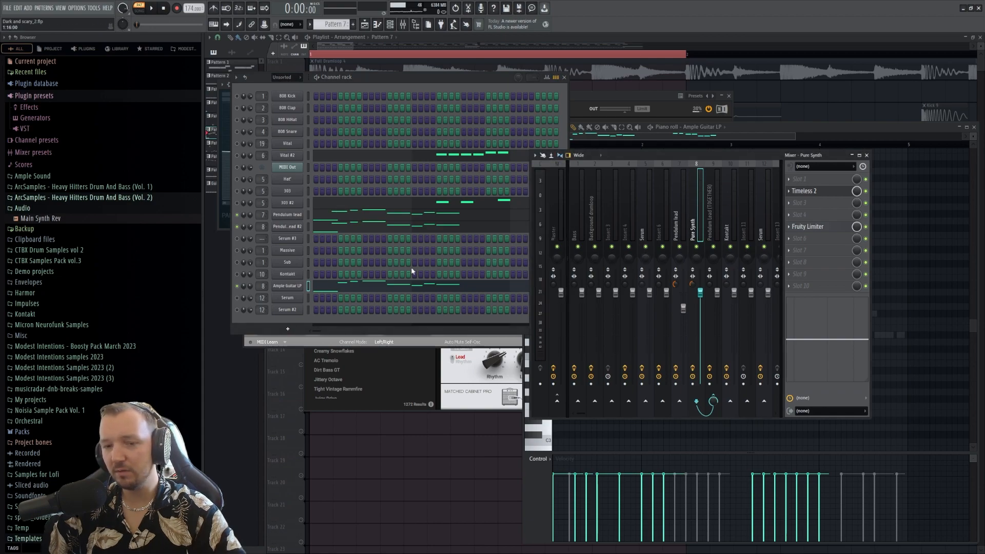
click(680, 205)
click(725, 203)
click(682, 212)
click(694, 213)
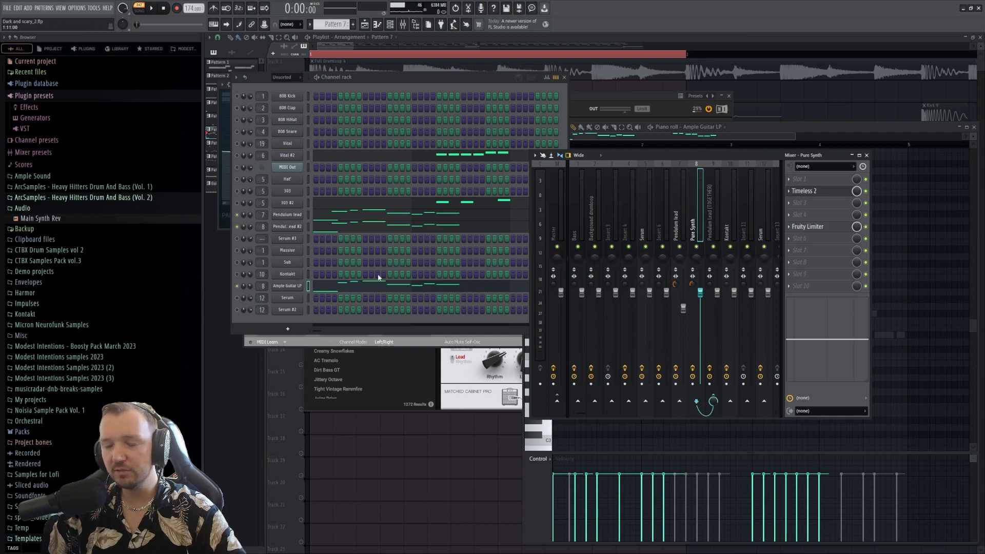
click(831, 194)
click(832, 195)
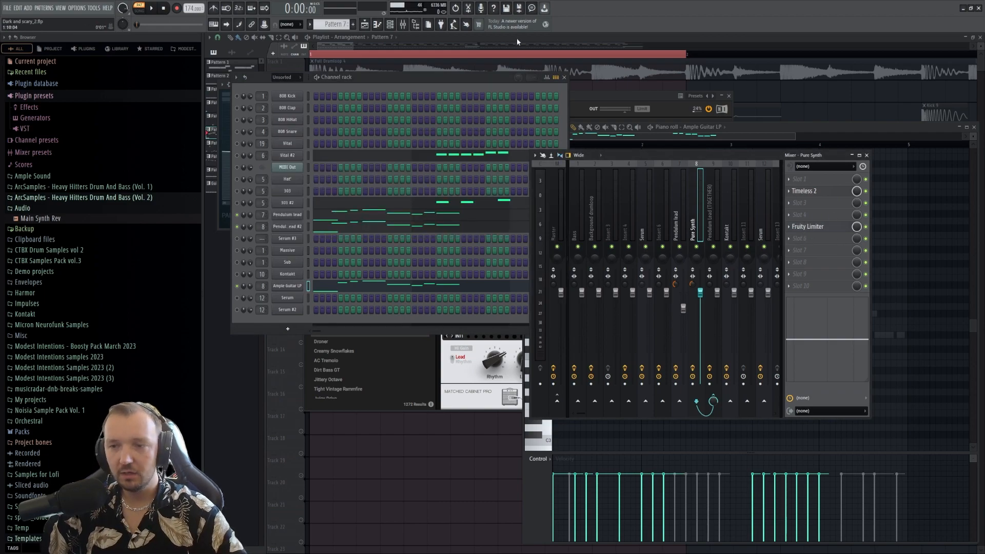
- Bring the playlist forward and unmute drum tracks 1, 3, 4 and 8 alongside the lead on Track 11
click(536, 37)
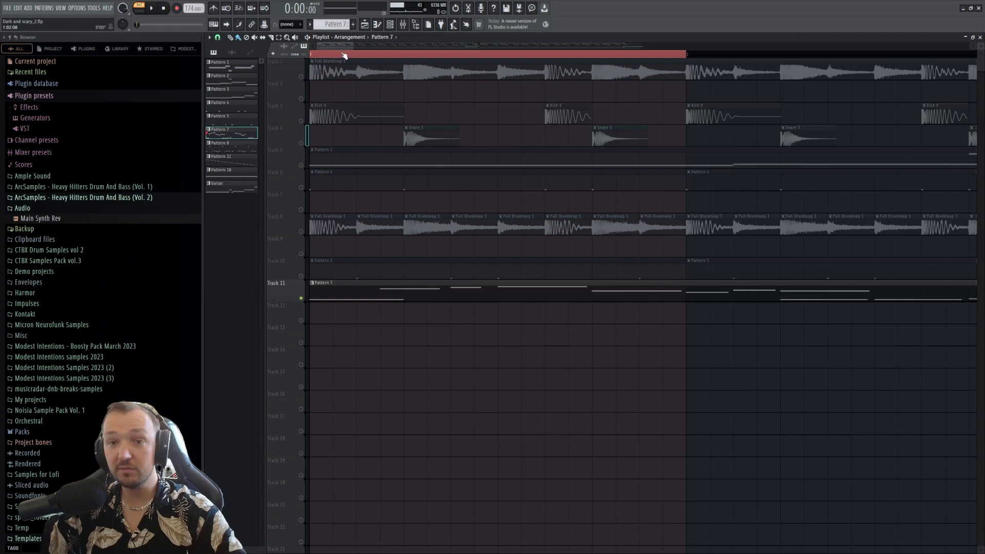
click(302, 77)
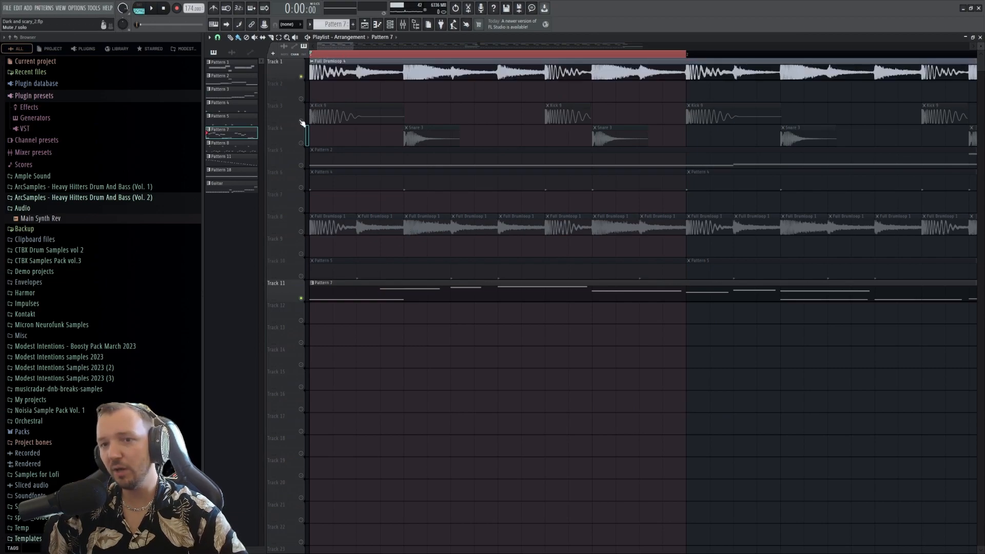
click(301, 121)
click(301, 143)
click(301, 232)
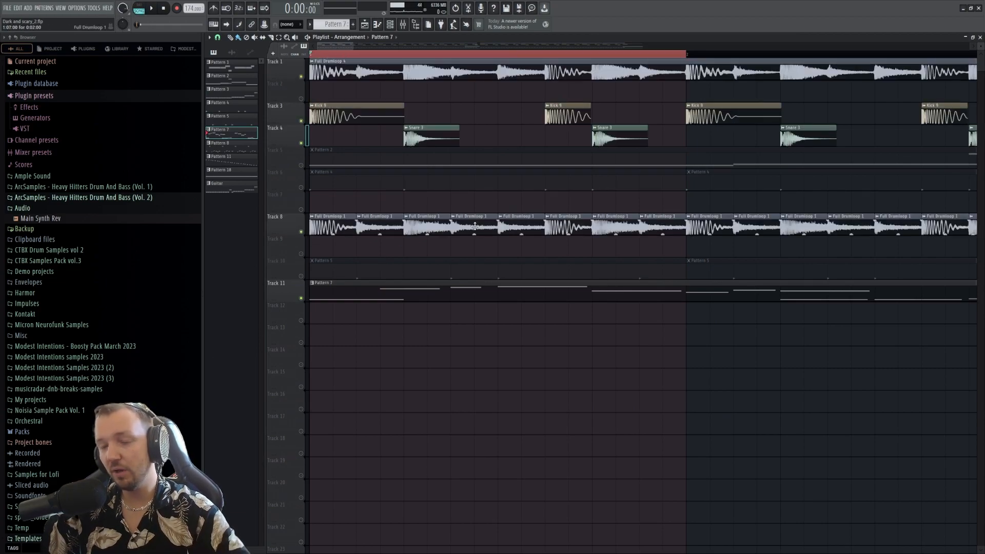
- Set the playlist's time selection to the first two bars for song playback
scroll(566, 55, down, 2)
drag(562, 54, 311, 55)
ctrl+click(442, 379)
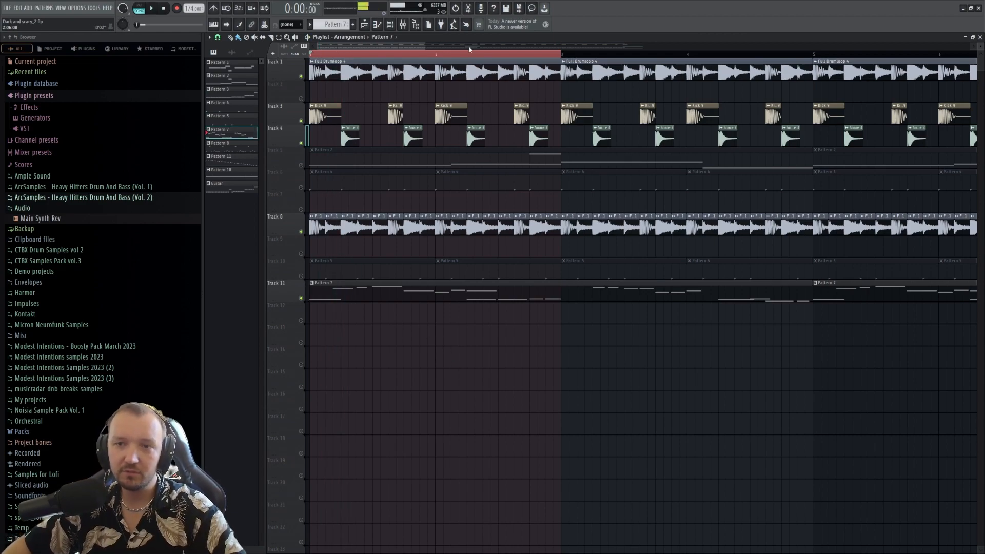
- Unmute all channels in the channel rack and play the song from the playlist
key(F9)
click(390, 24)
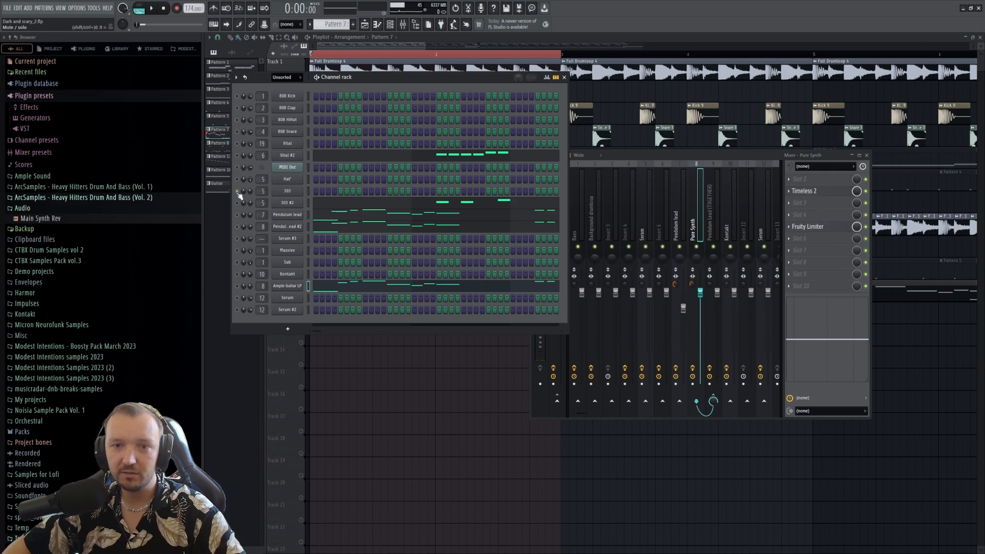
key(F12)
key(space)
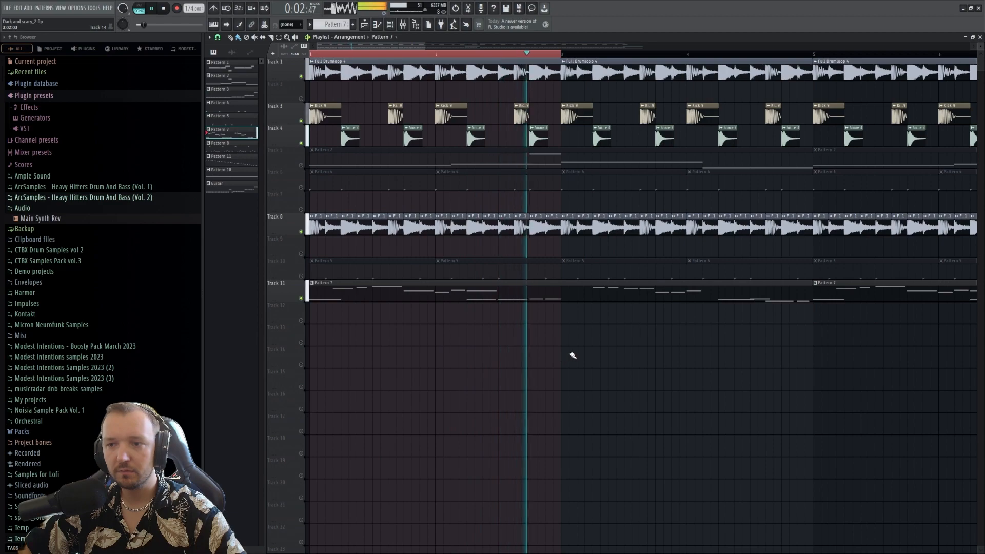
- Extend the playlist's time selection to the first four bars and listen to the loop while checking the channel rack
drag(814, 55, 310, 55)
right_click(611, 379)
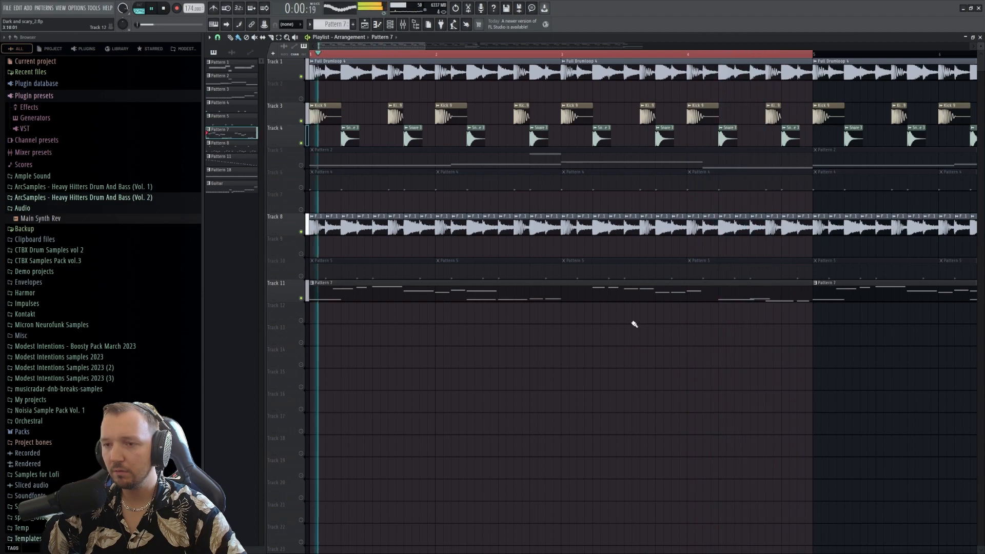
key(F6)
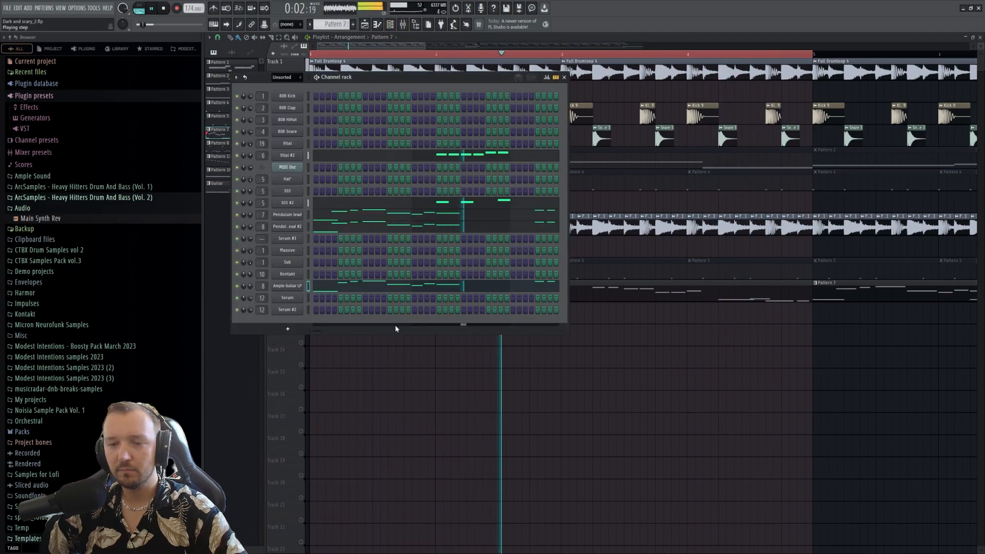
key(space)
key(F6)
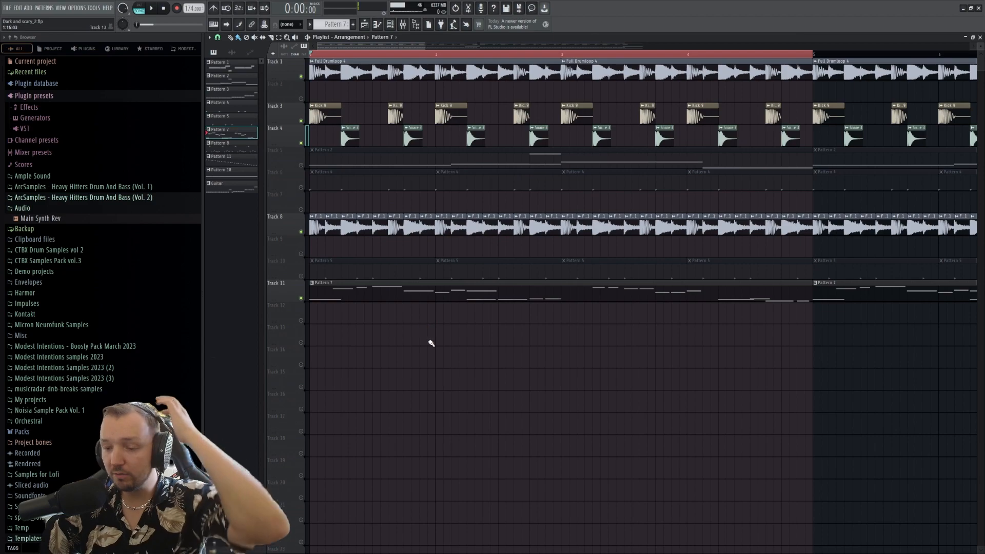
- Check the Vital #2 instrument window from the channel rack, close it, and view its notes in the piano roll
key(F6)
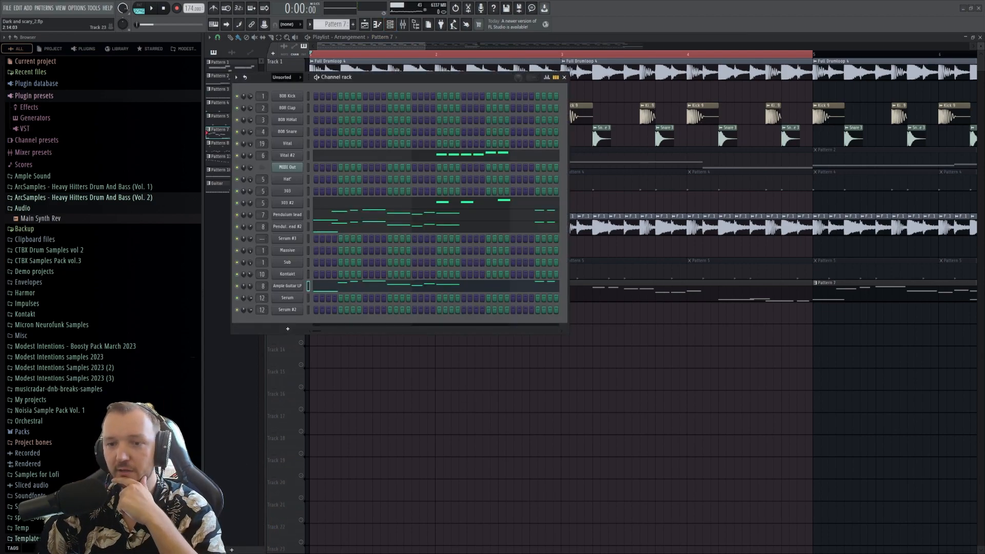
click(289, 156)
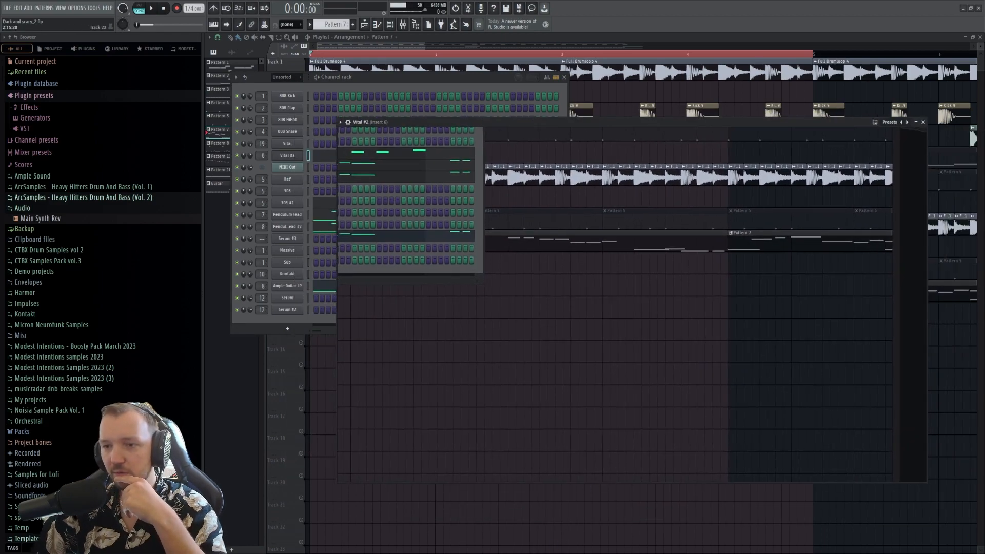
click(924, 122)
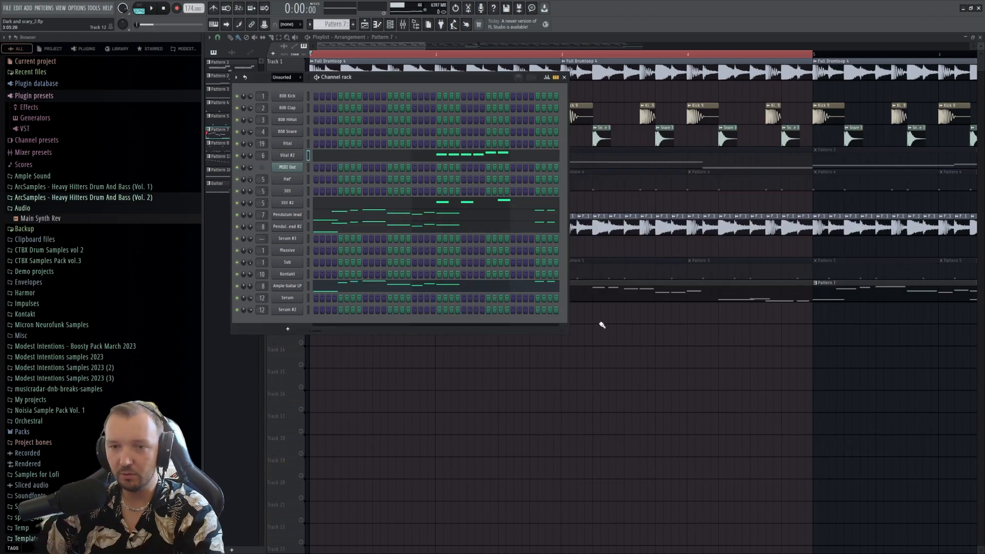
click(359, 158)
click(550, 319)
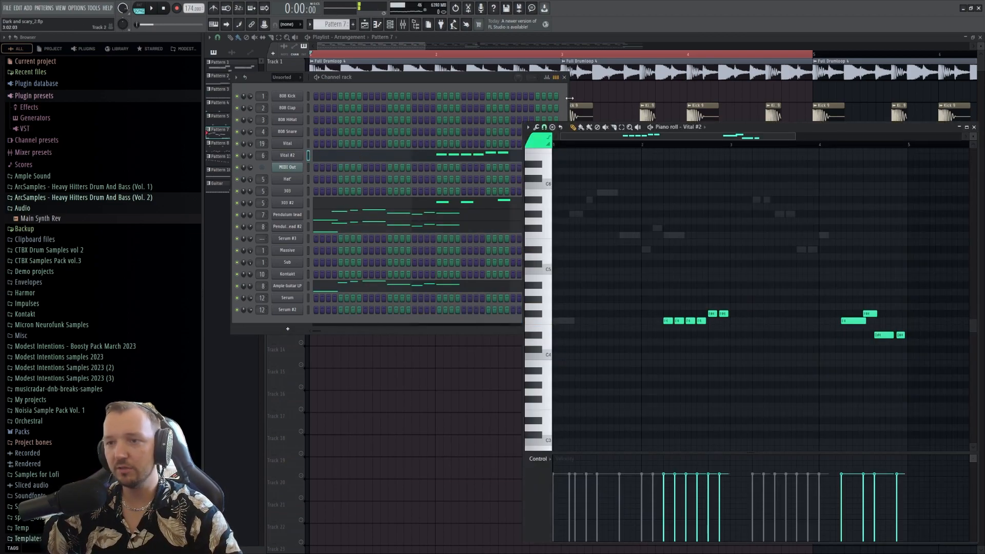
- Return to the playlist and solo Track 5, which holds the Pattern 2 clip
right_click(617, 94)
scroll(311, 168, up, 2)
right_click(301, 165)
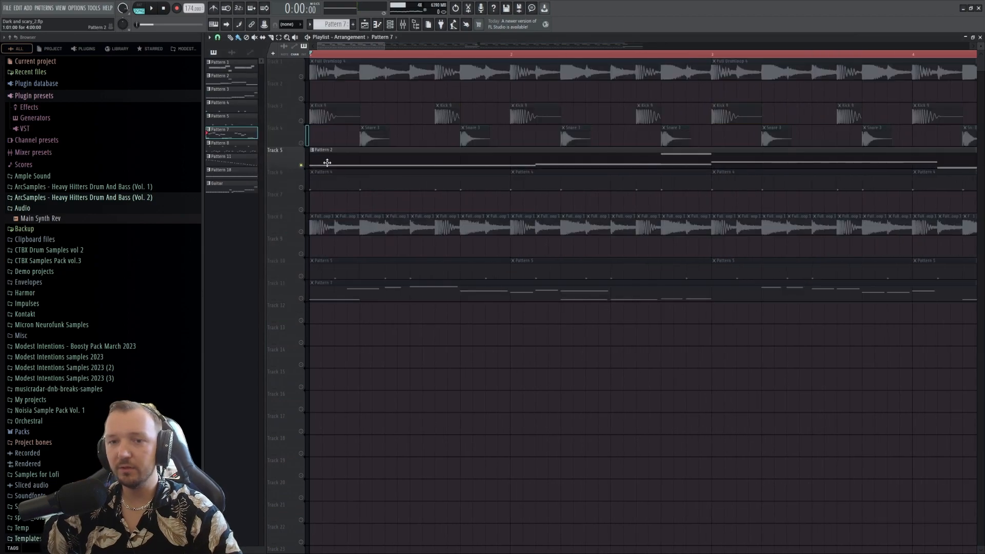
- Open Pattern 2 in the piano roll, show its channels in the channel rack, and play the pattern
double_click(359, 160)
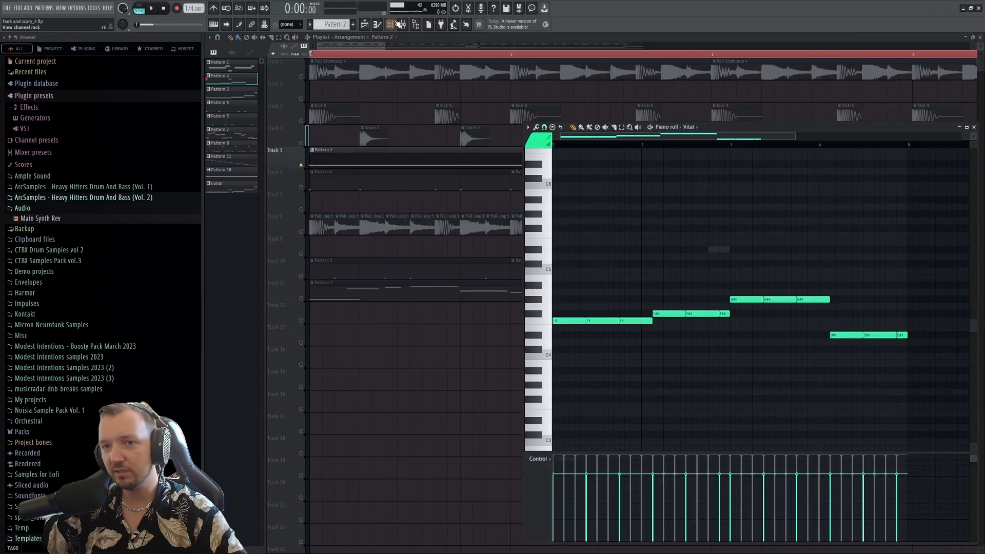
key(F6)
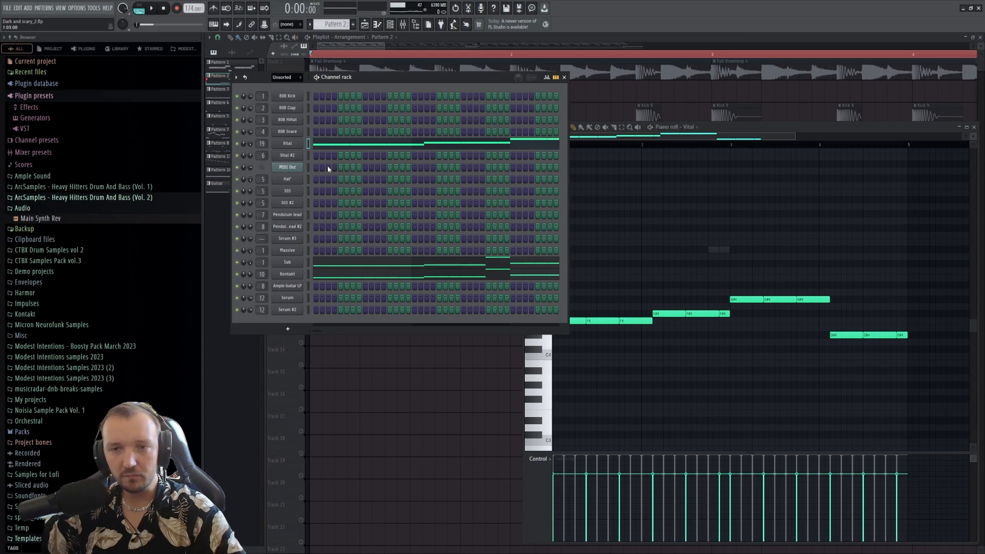
key(space)
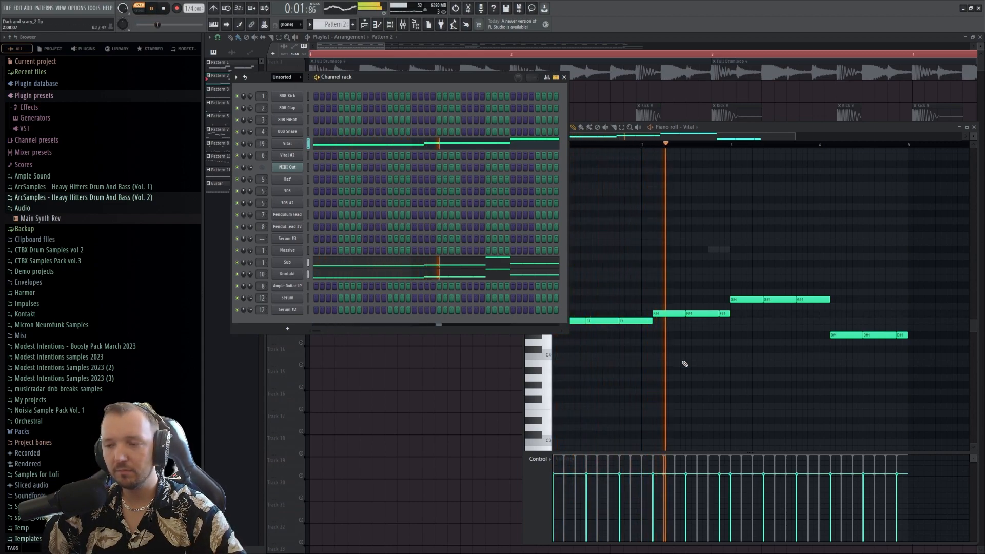
- Listen to the Vital channel alone in Pattern 2 and bring up the mixer
key(space)
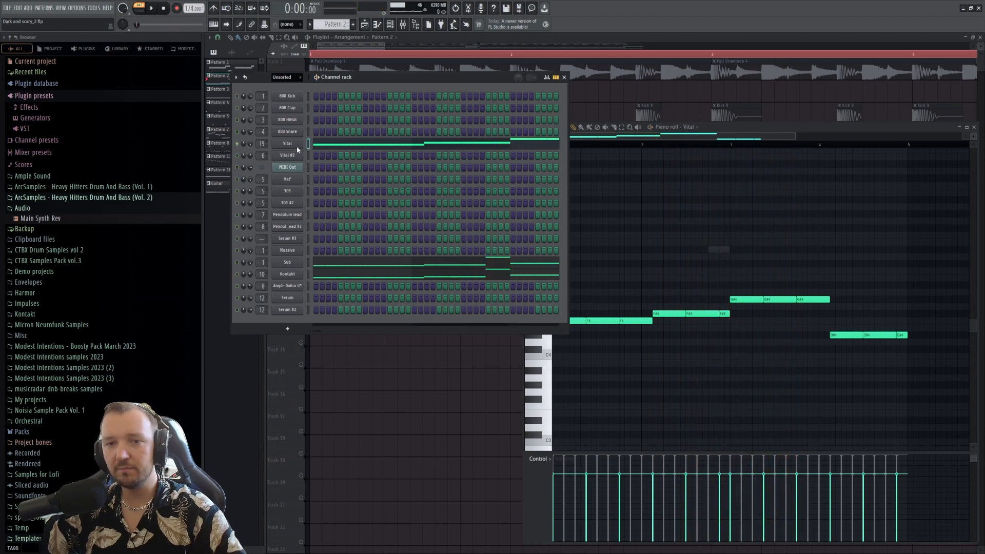
key(space)
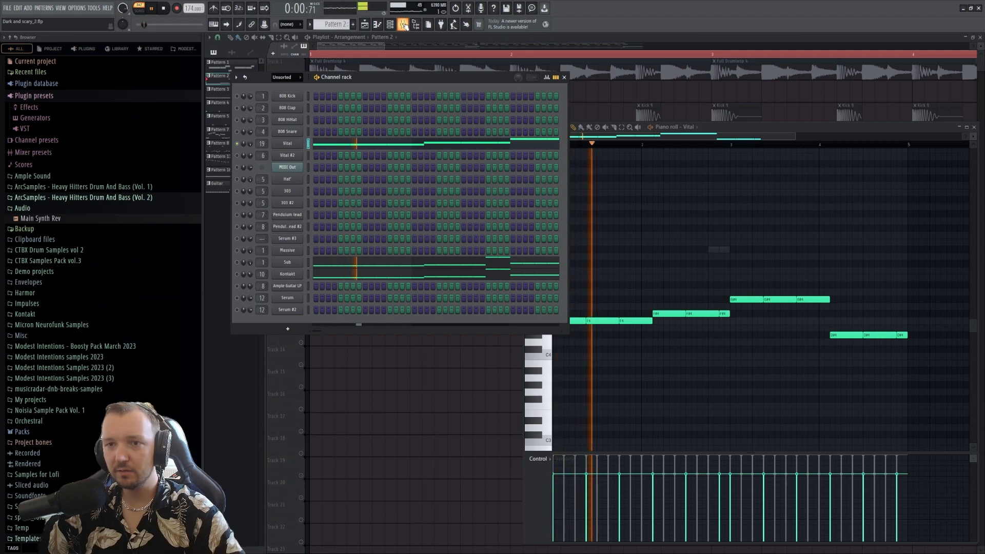
key(F9)
key(space)
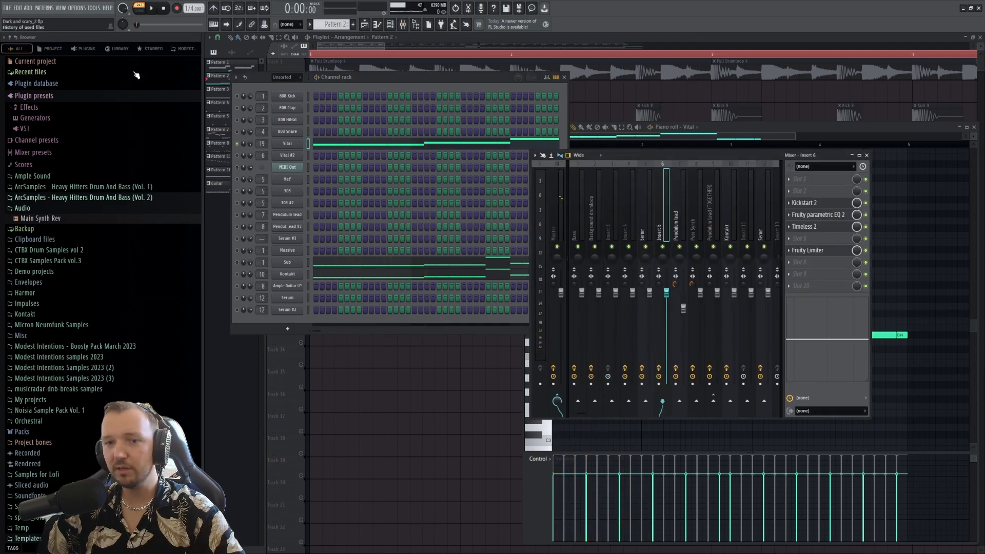
- Add a new Serum instrument channel and switch the active channels from Vital to Sub and Kontakt
click(52, 443)
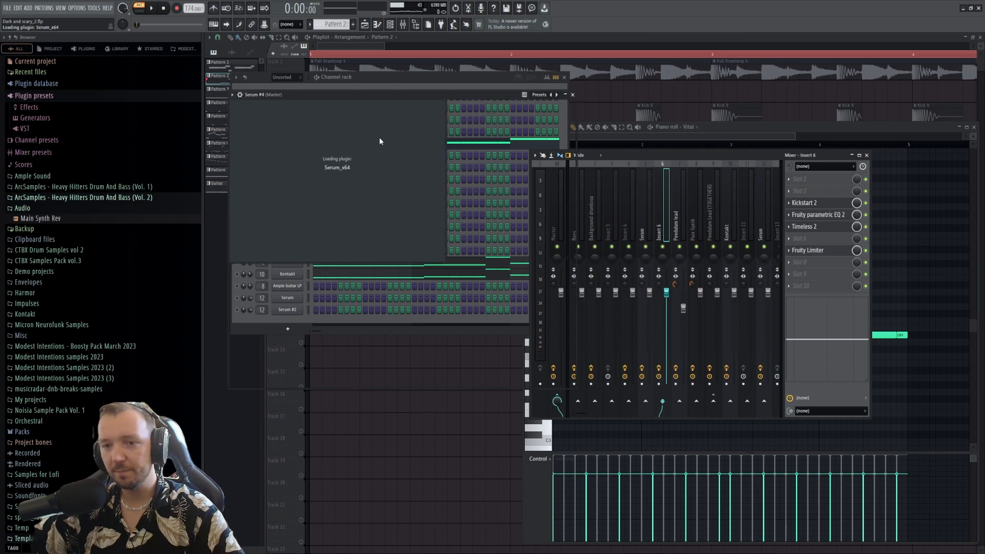
click(411, 81)
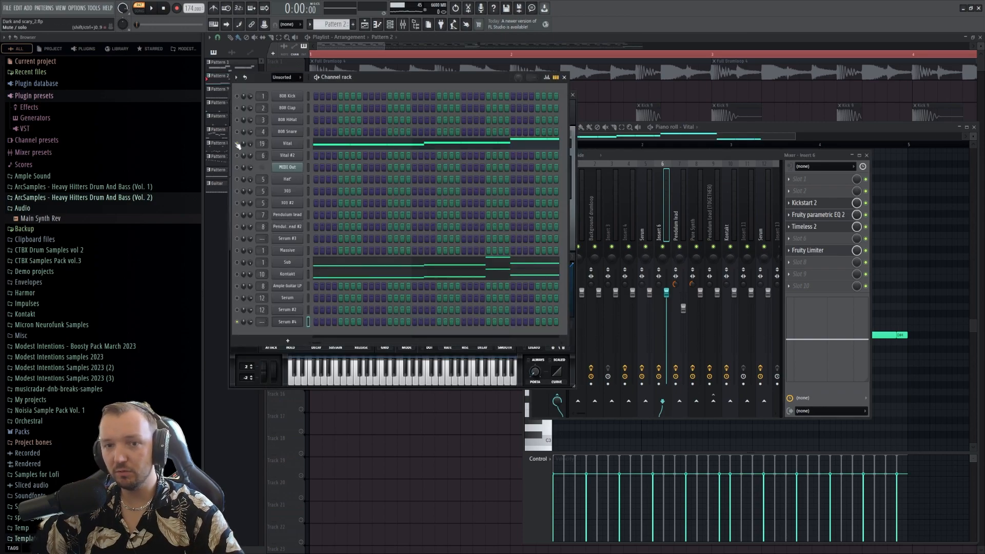
click(237, 274)
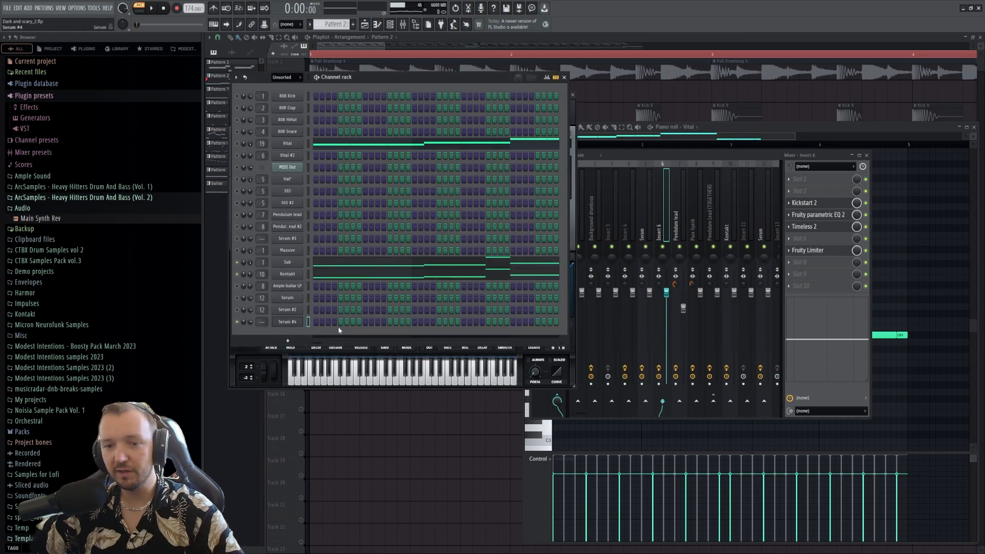
- Place two short consecutive F4 notes at the start of the new Serum channel's piano roll and open its instrument window
key(F7)
click(564, 322)
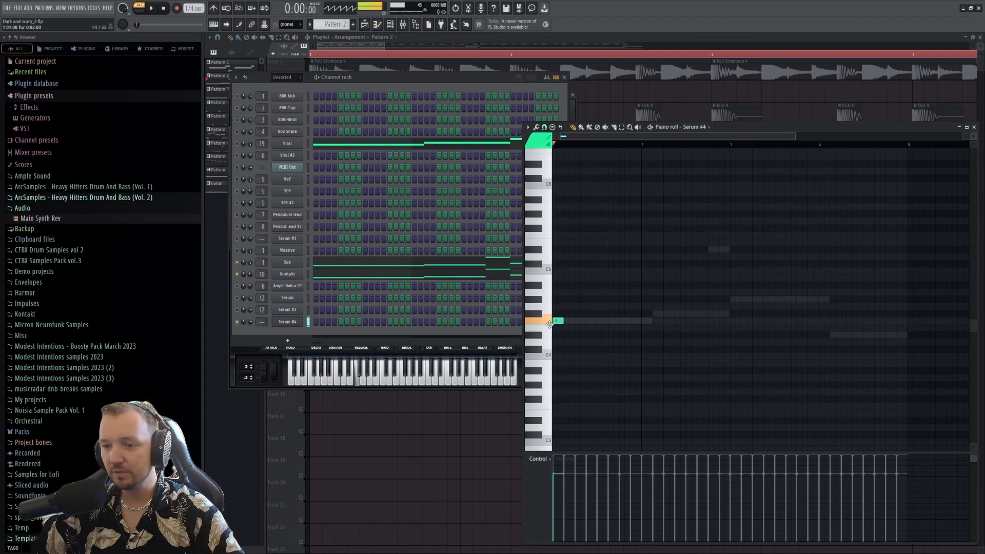
click(286, 322)
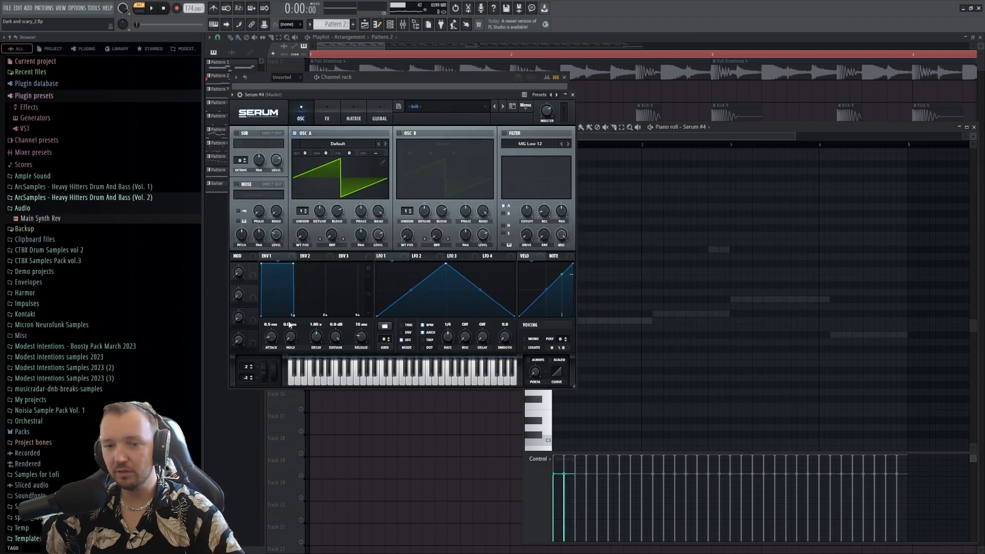
- Name the new Serum channel Mid Synth, clone it, and reopen the original channel's instrument window
drag(361, 93, 628, 109)
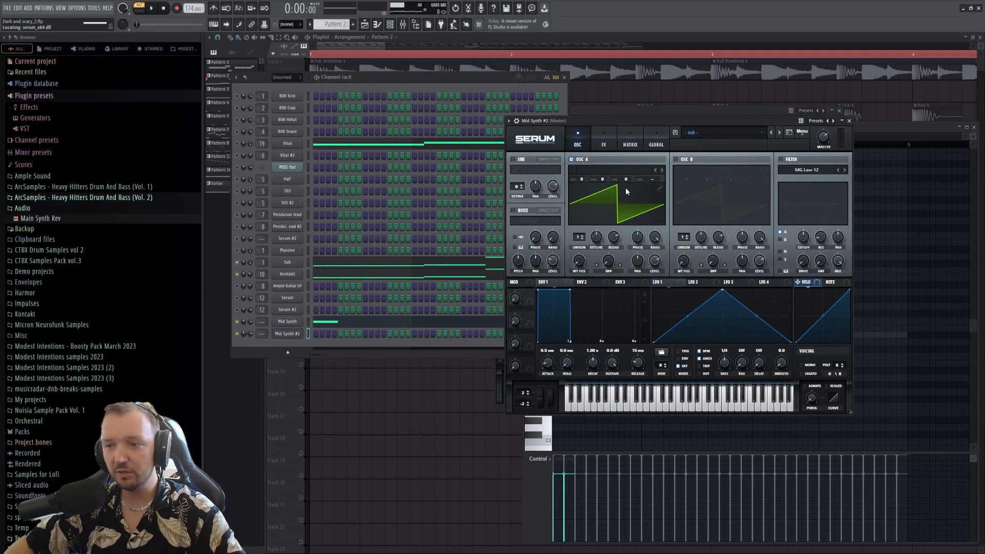
click(851, 123)
click(284, 323)
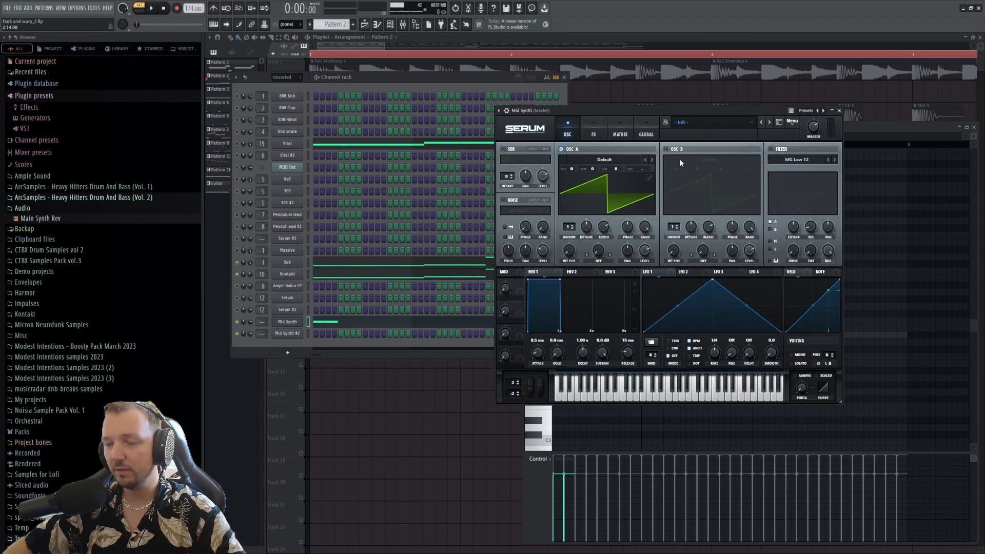
- In Mid Synth, enable oscillator B with the ICanHasKick wavetable and turn off oscillator A
click(665, 149)
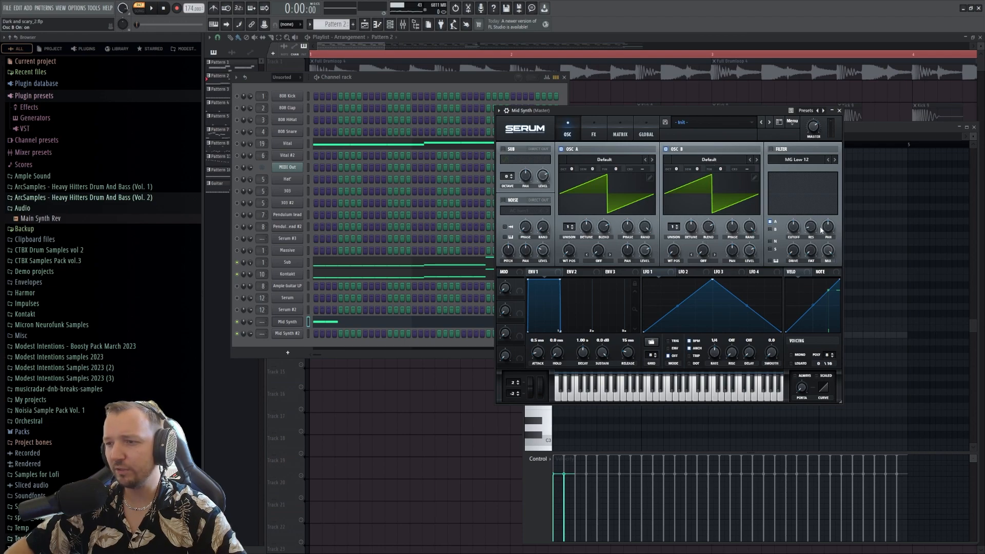
click(756, 160)
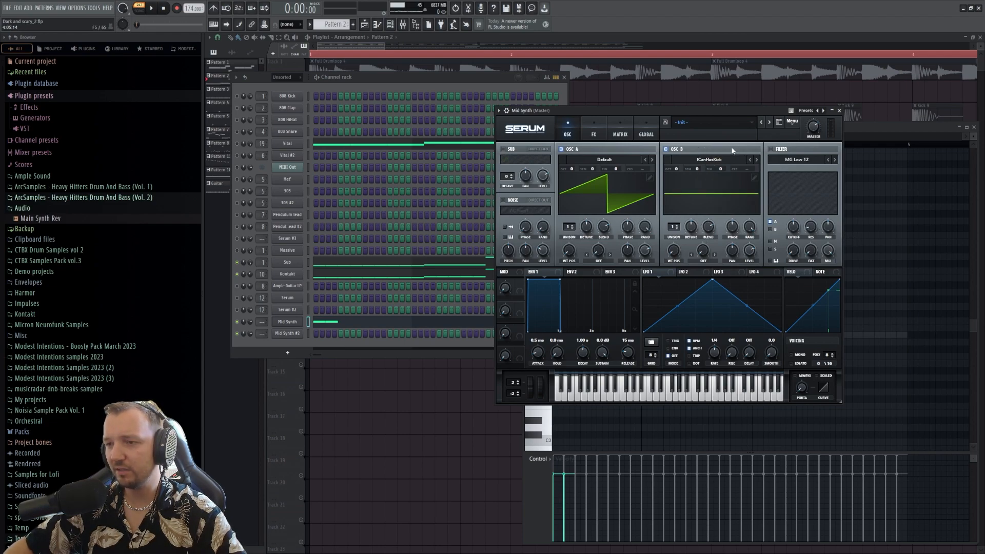
click(571, 149)
- Modulate oscillator B's wavetable position with LFO 1, reshape the LFO into a concave falling curve in envelope mode, and audition it
drag(674, 250, 690, 175)
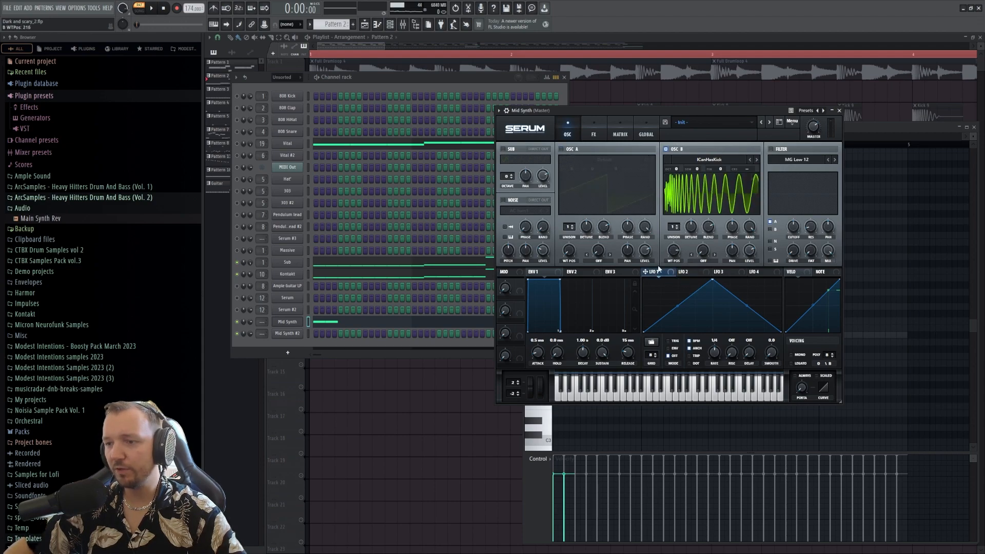
drag(677, 253, 675, 252)
drag(712, 280, 643, 278)
drag(713, 307, 712, 322)
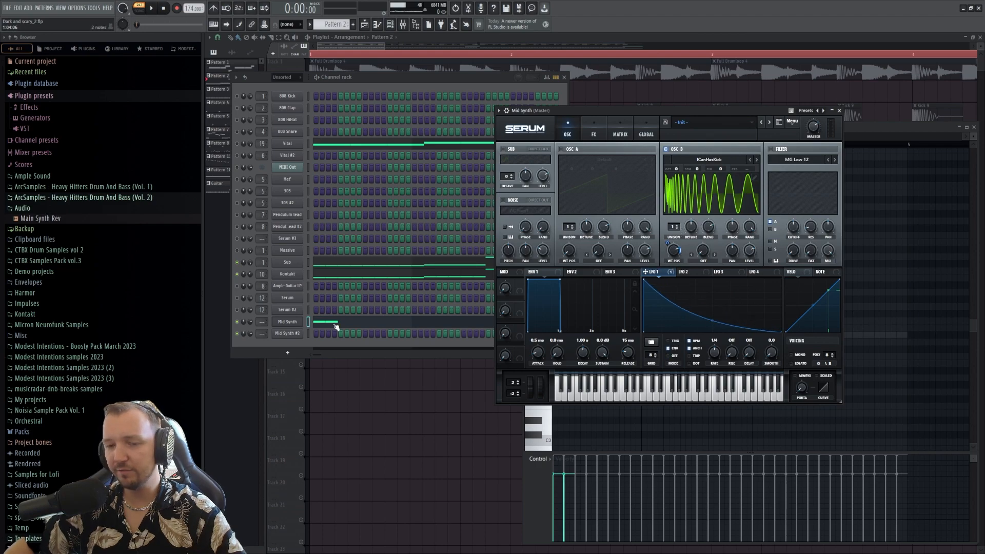
mouse_move(668, 244)
mouse_down()
mouse_move(675, 256)
mouse_move(662, 321)
mouse_move(673, 261)
mouse_up()
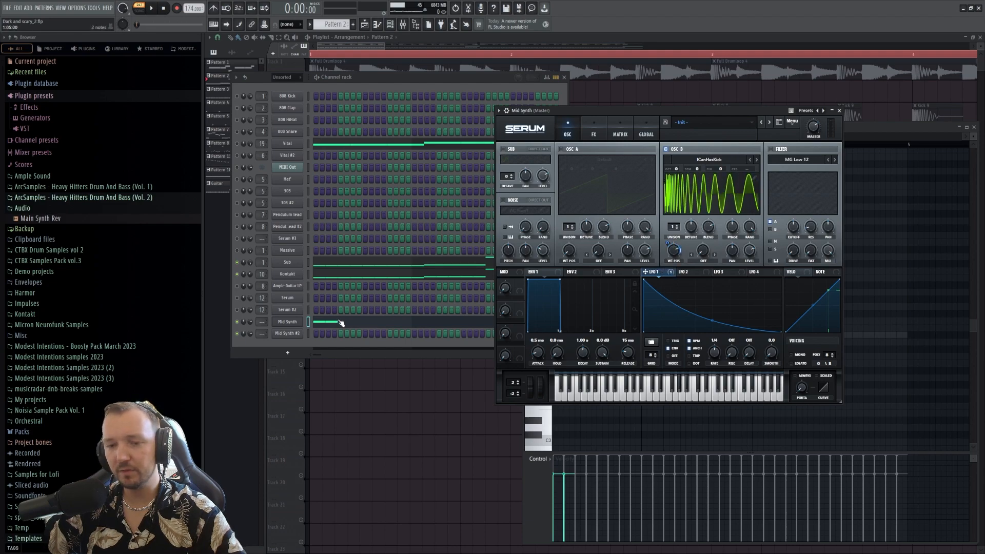
key(space)
key(space)
- Lower oscillator B by two octaves and route it through the MG Low 12 filter, with the cutoff near 106 Hz modulated by LFO 1
drag(676, 169, 682, 194)
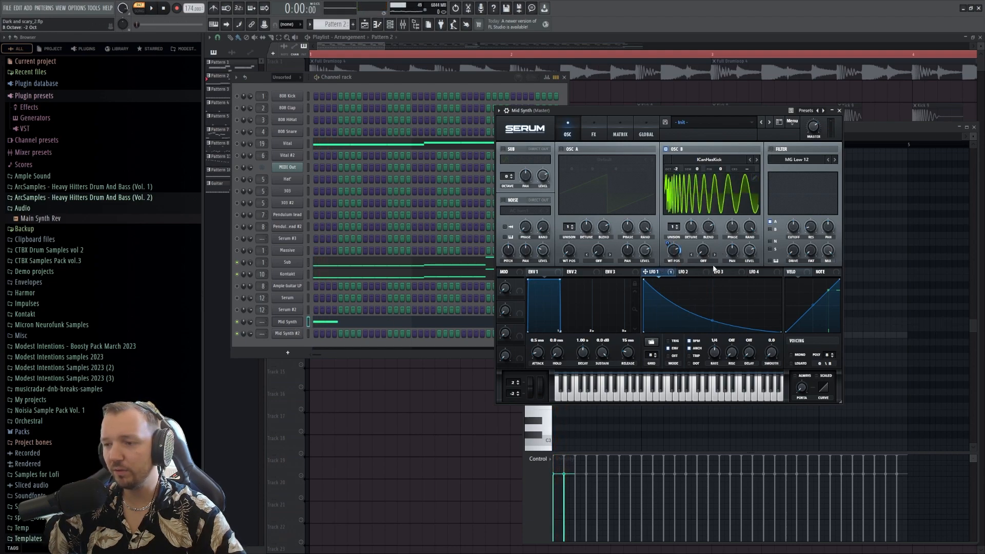
drag(794, 230, 793, 229)
click(339, 320)
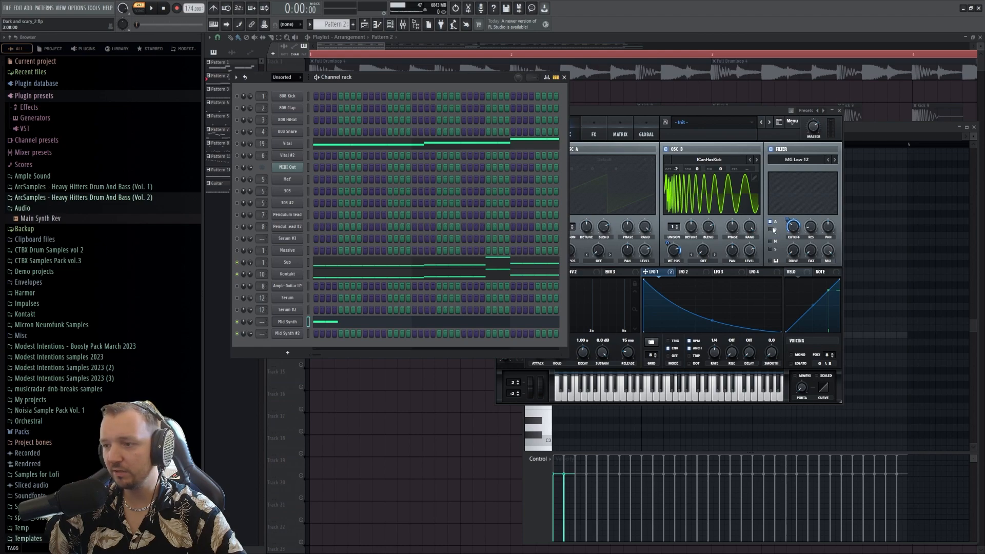
click(772, 245)
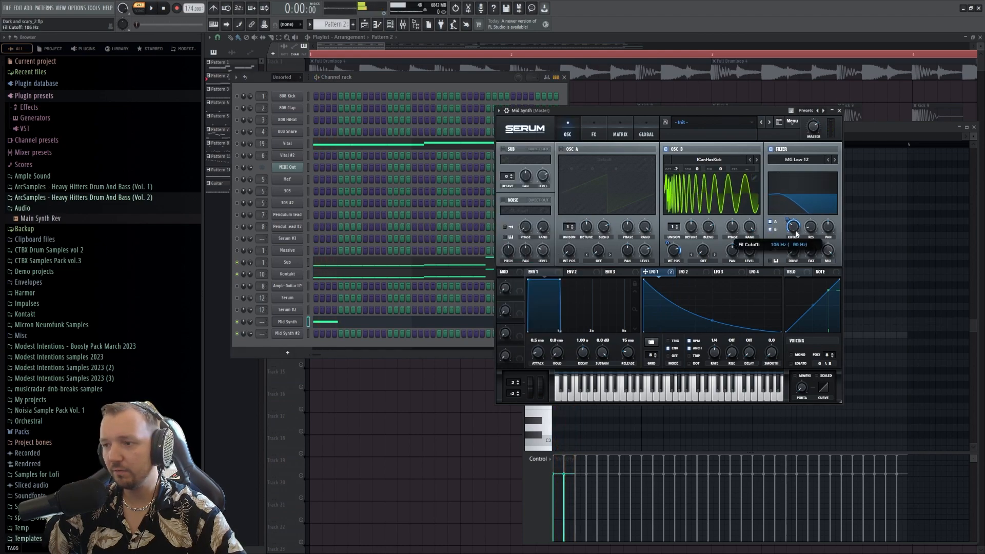
- Transfer the two Mid Synth notes from Pattern 2 into the piano roll of a new Pattern 6
click(326, 327)
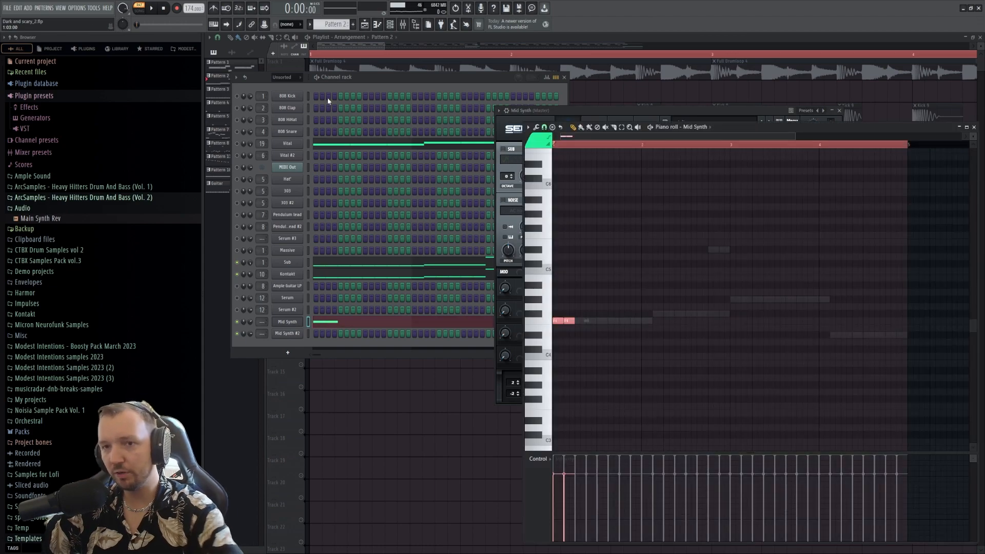
key(F4)
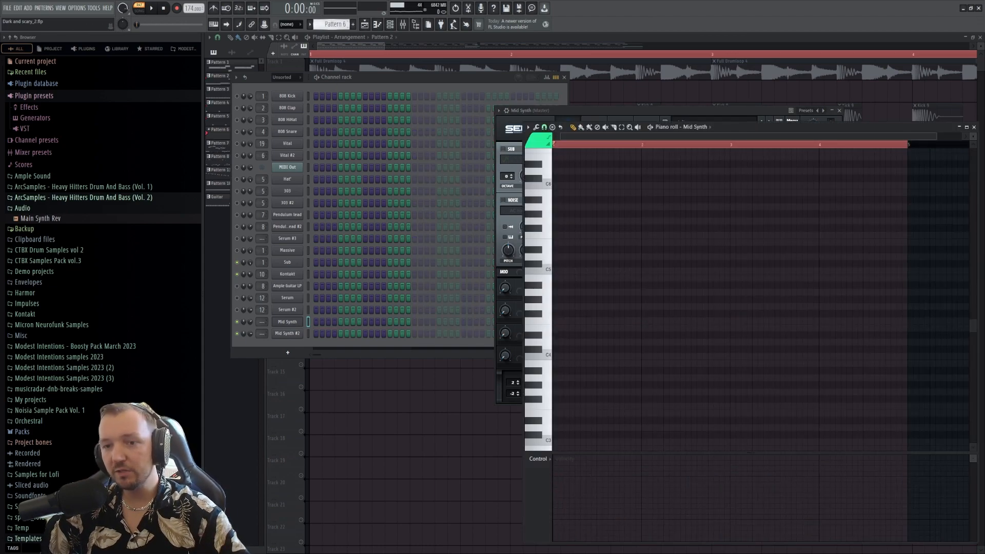
key(ctrl+v)
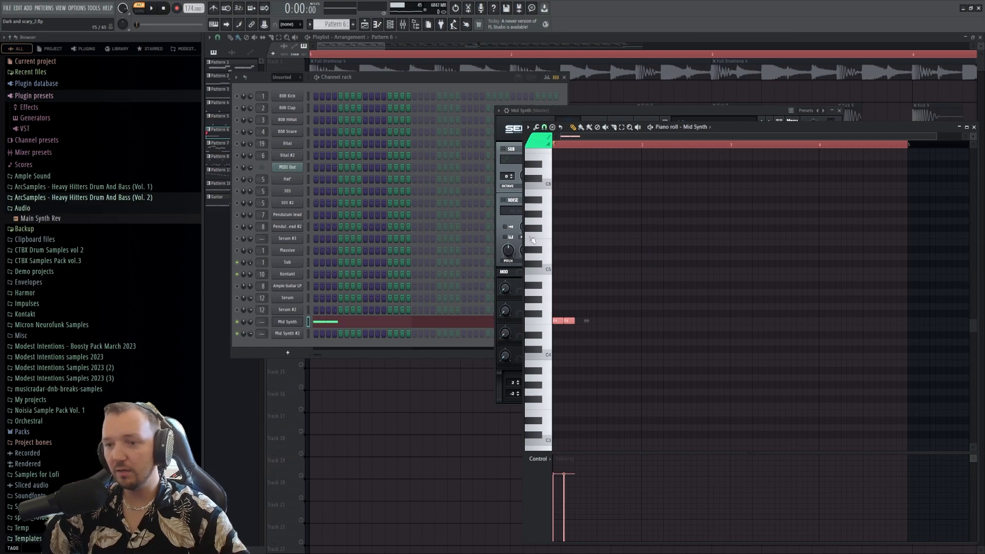
scroll(537, 247, up, 6)
ctrl+click(759, 267)
scroll(625, 310, down, 2)
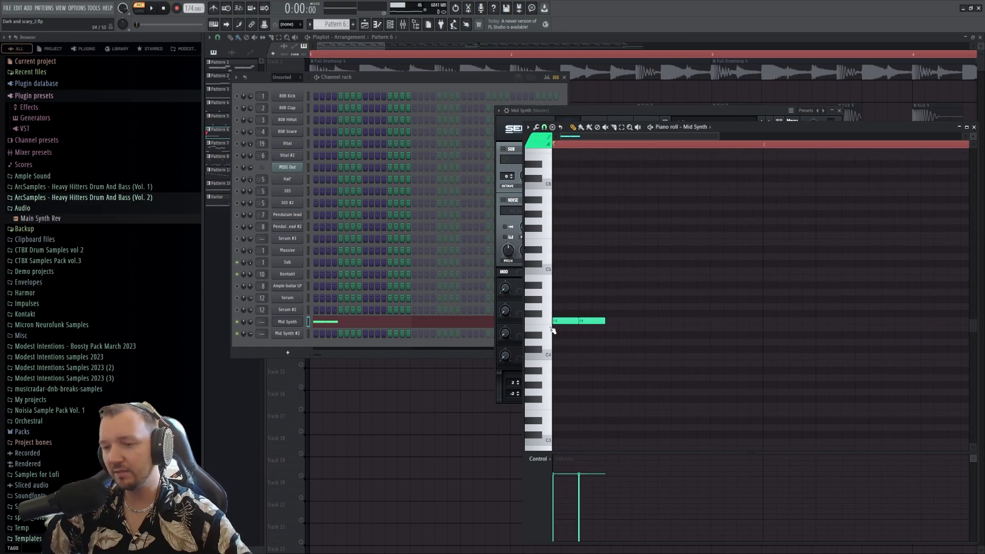
- Replace Mid Synth #2 with a fresh clone of the edited Mid Synth and bend its LFO 1 curve upward into a convex fall
click(294, 334)
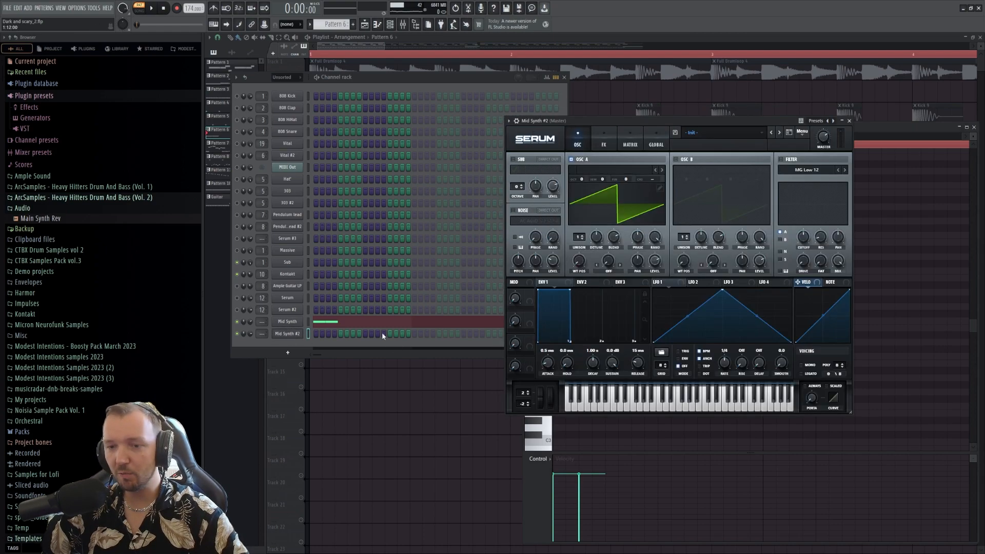
click(306, 346)
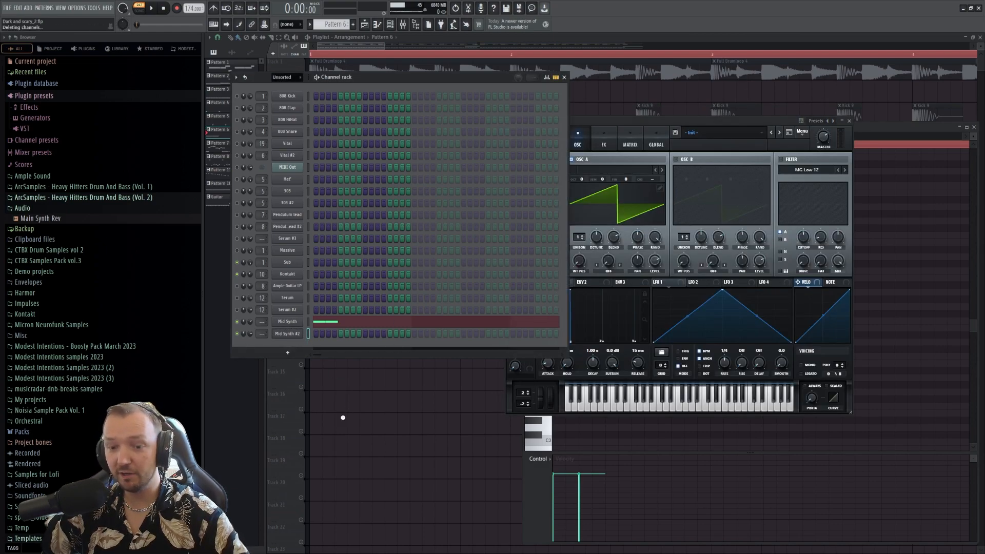
key(alt+Delete)
key(ctrl+z)
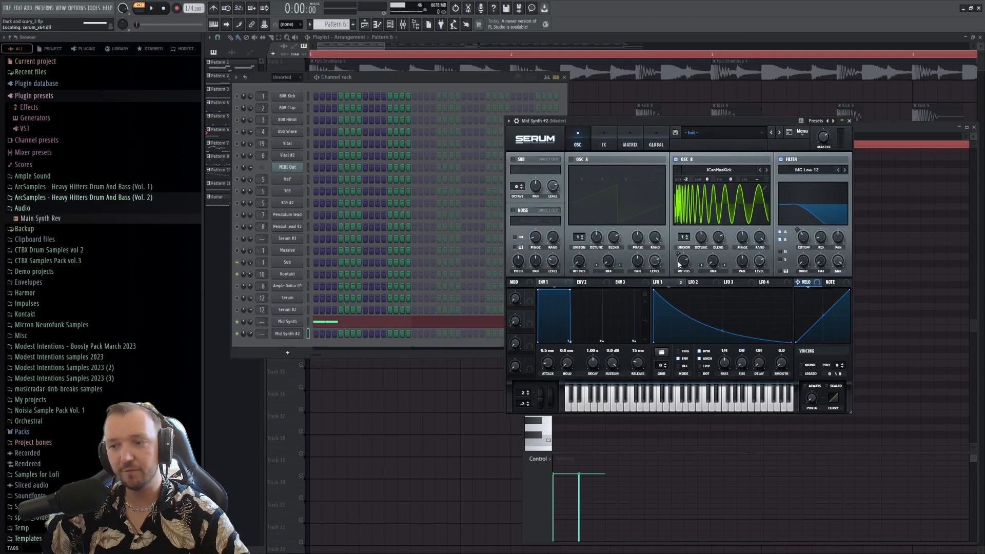
drag(725, 334, 724, 292)
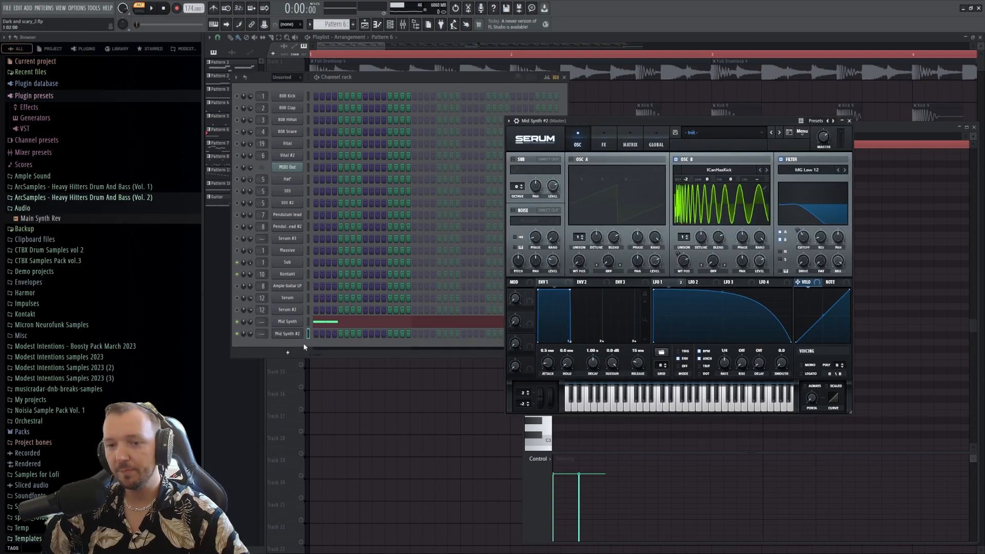
- Place two separate two-step F4 notes for Mid Synth #2 in Pattern 6, on steps 5 and 11
click(311, 346)
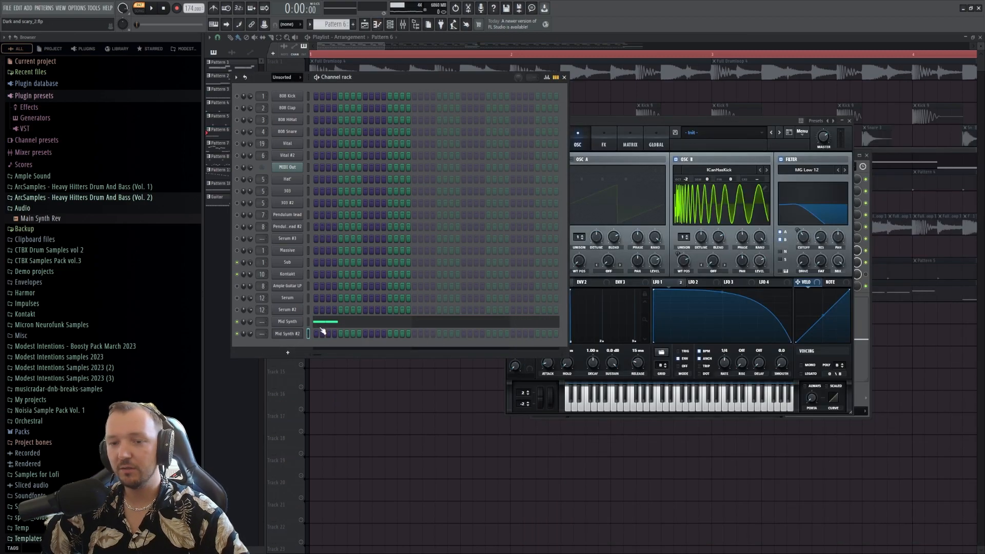
key(F7)
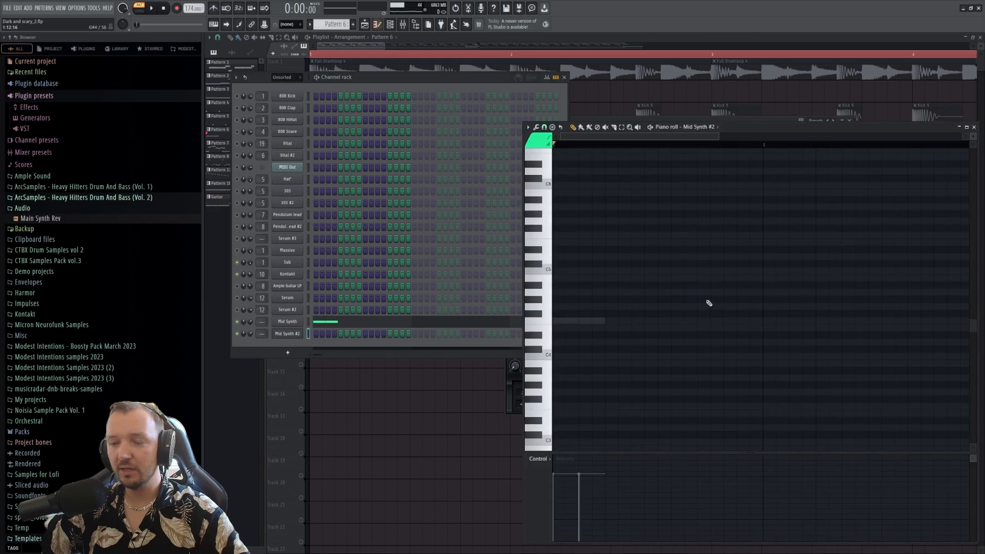
click(613, 324)
click(690, 323)
- Add two more pairs of two-step F4 notes to Mid Synth in Pattern 6, starting on steps 7 and 13
click(370, 326)
click(641, 321)
click(668, 320)
click(729, 320)
click(757, 321)
mouse_move(728, 321)
mouse_down()
mouse_move(717, 321)
mouse_move(739, 320)
mouse_up()
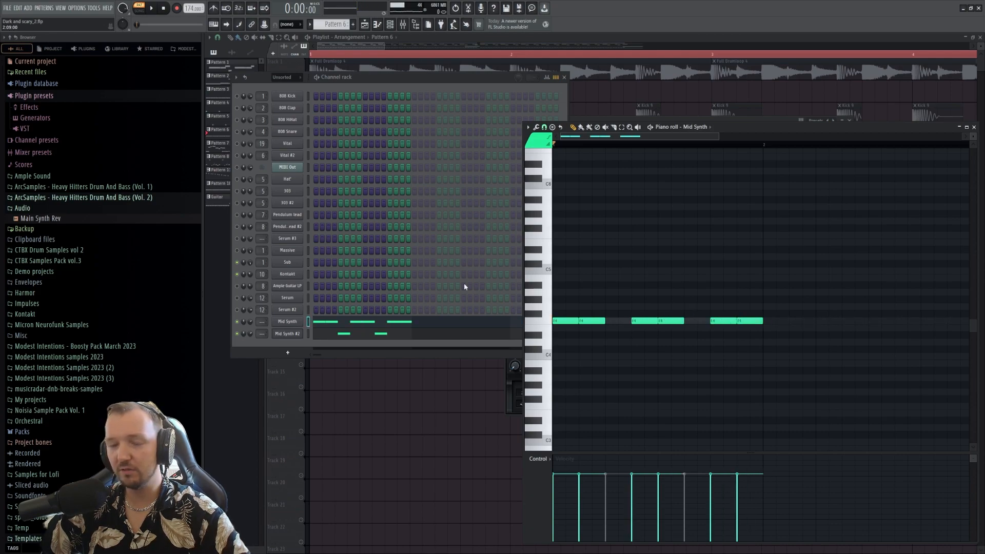
- Play Pattern 6 while fine-tuning Mid Synth's LFO 1 curve, filter cutoff and oscillator B wavetable position, then select all its notes
click(152, 9)
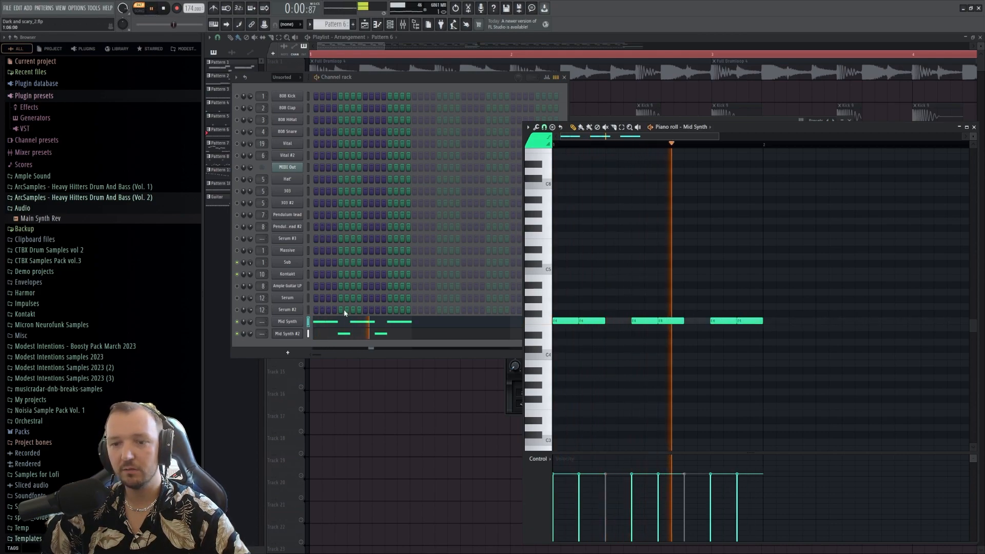
click(287, 322)
drag(716, 322, 715, 327)
drag(796, 230, 796, 224)
mouse_move(678, 254)
mouse_down()
mouse_move(673, 218)
mouse_move(693, 244)
mouse_up()
right_click(629, 430)
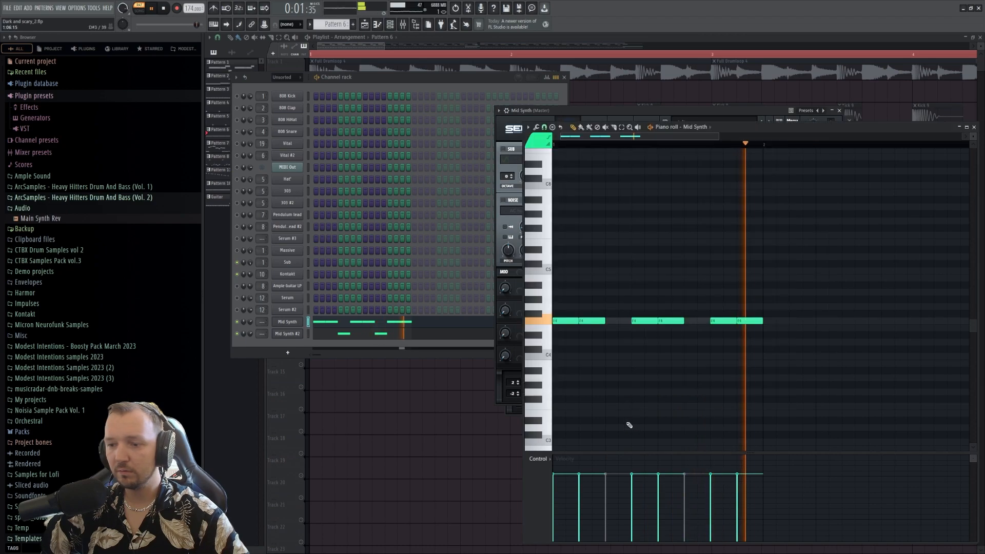
key(ctrl+a)
key(space)
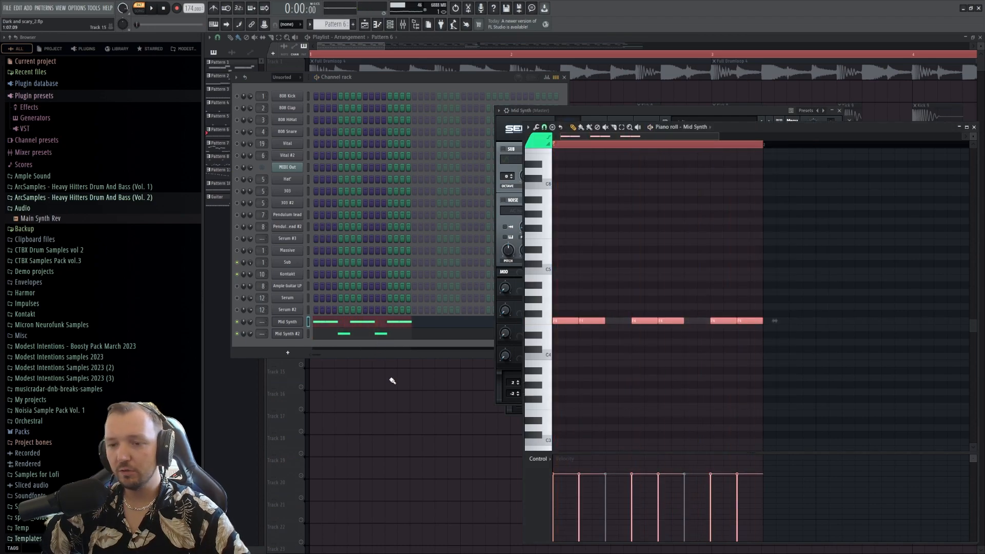
- Route both Mid Synth channels to mixer insert 18, load kHs Phase Distortion in its third slot, and play the pattern
click(308, 323)
right_click(308, 333)
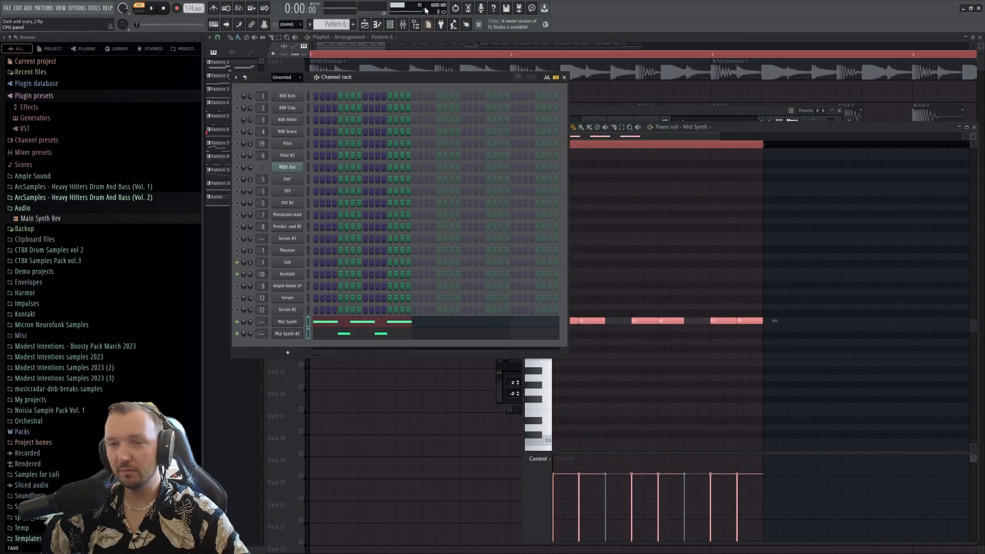
click(403, 24)
key(ctrl+l)
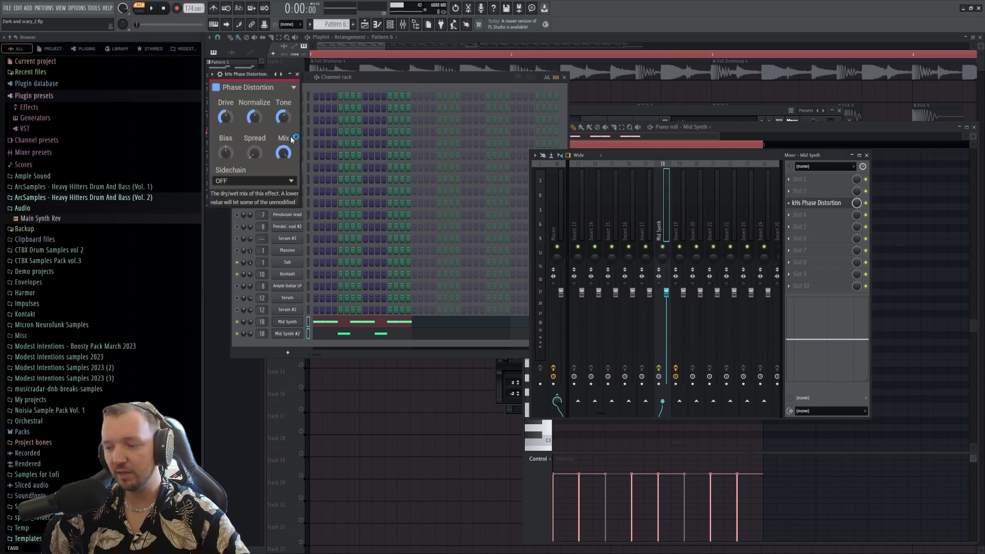
key(space)
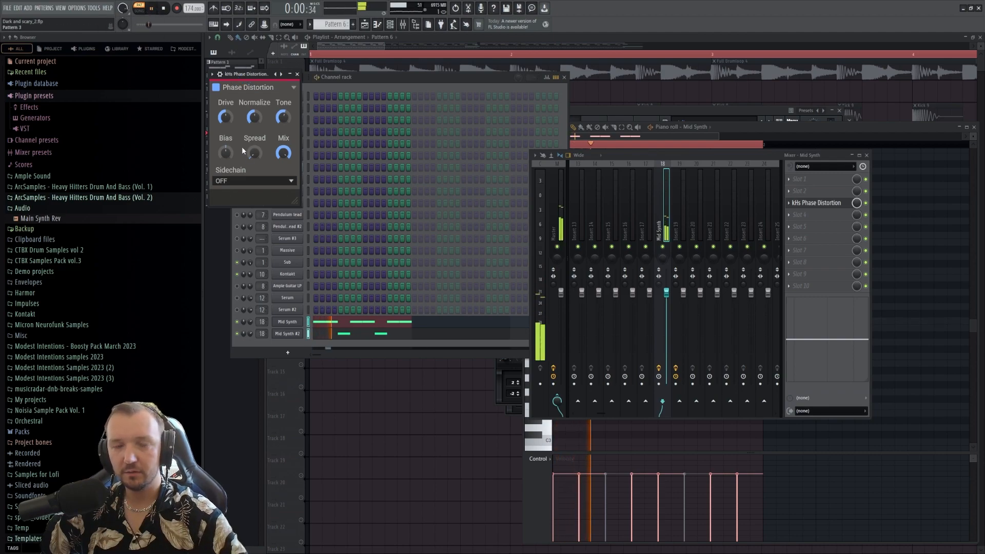
- Adjust the Phase Distortion drive, add Fruity Limiter in the next slot of the Mid Synth insert, and raise its gain during playback
drag(226, 117, 283, 113)
key(space)
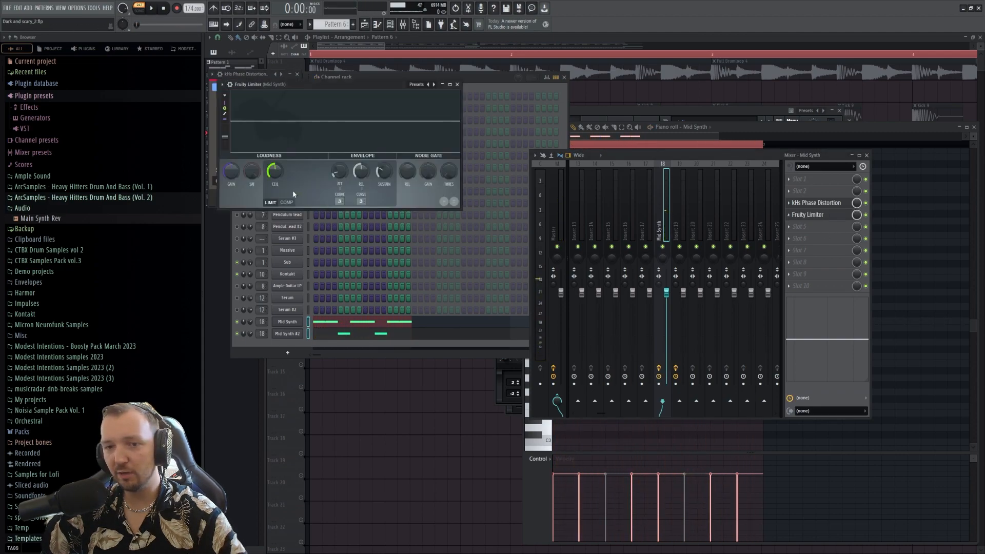
key(space)
drag(231, 171, 231, 163)
scroll(800, 215, down, 1)
key(space)
- Insert Kickstart 2 between Phase Distortion and Fruity Limiter on the Mid Synth insert
click(798, 219)
click(690, 84)
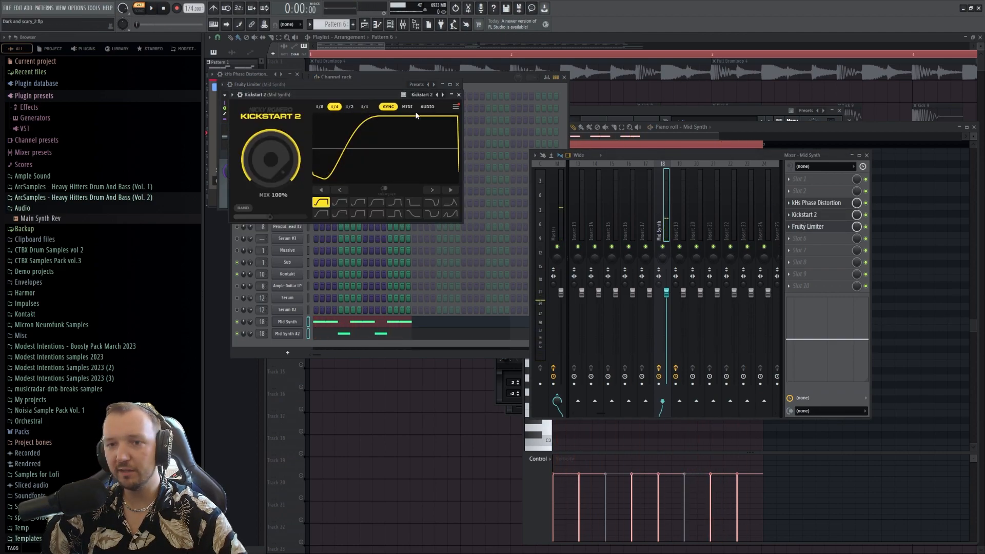
click(240, 95)
drag(264, 220, 264, 213)
click(238, 108)
- Place Pattern 6 at the start of playlist Track 12, solo it, unmute Tracks 5 and 6, and play the song
click(378, 361)
drag(378, 348, 314, 302)
ctrl+click(301, 320)
click(301, 187)
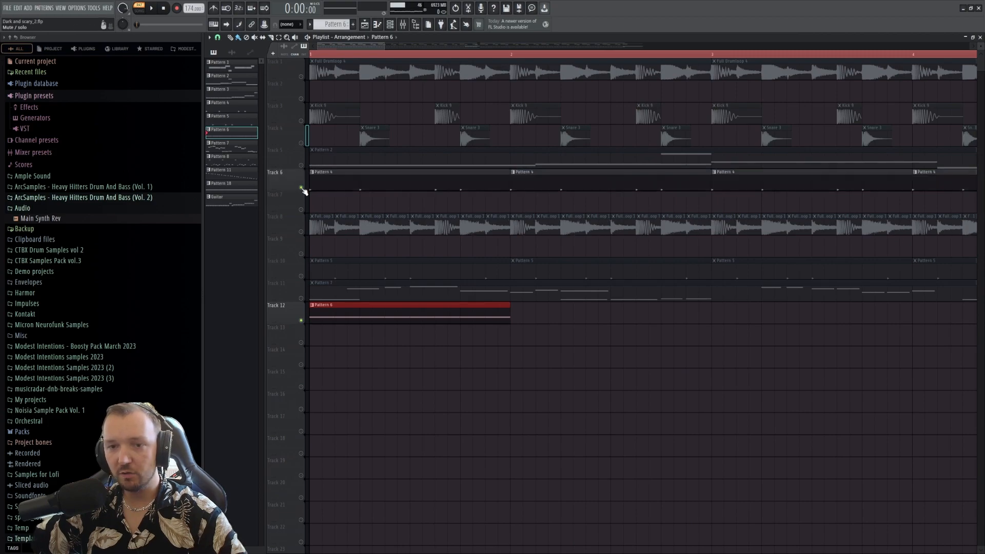
click(301, 165)
key(space)
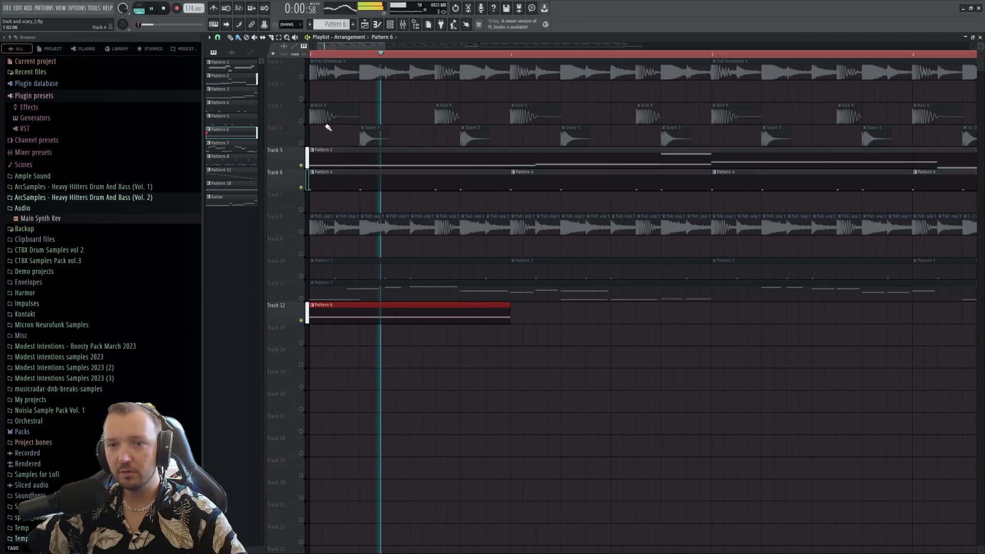
key(space)
- Set the channel rack's display filter to All
key(F6)
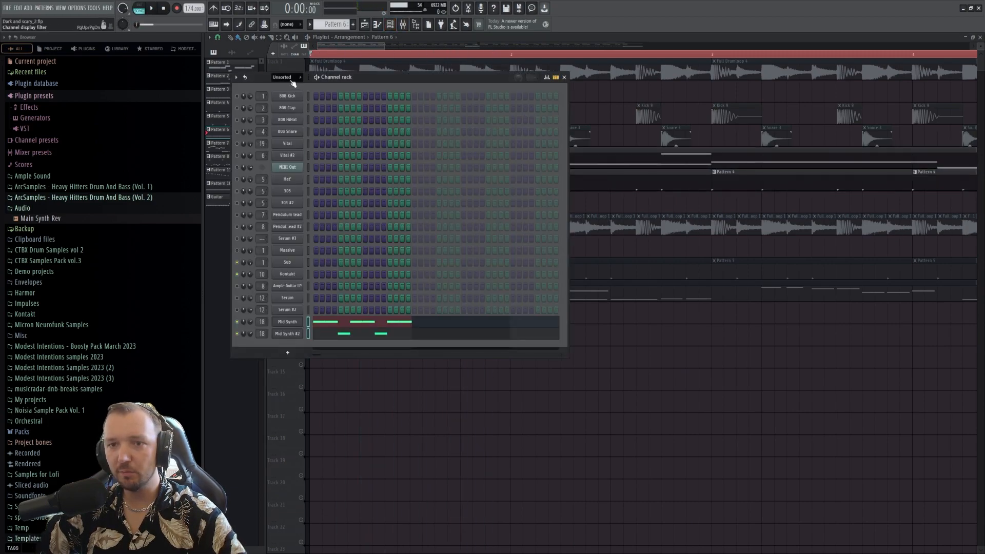
click(290, 78)
click(289, 88)
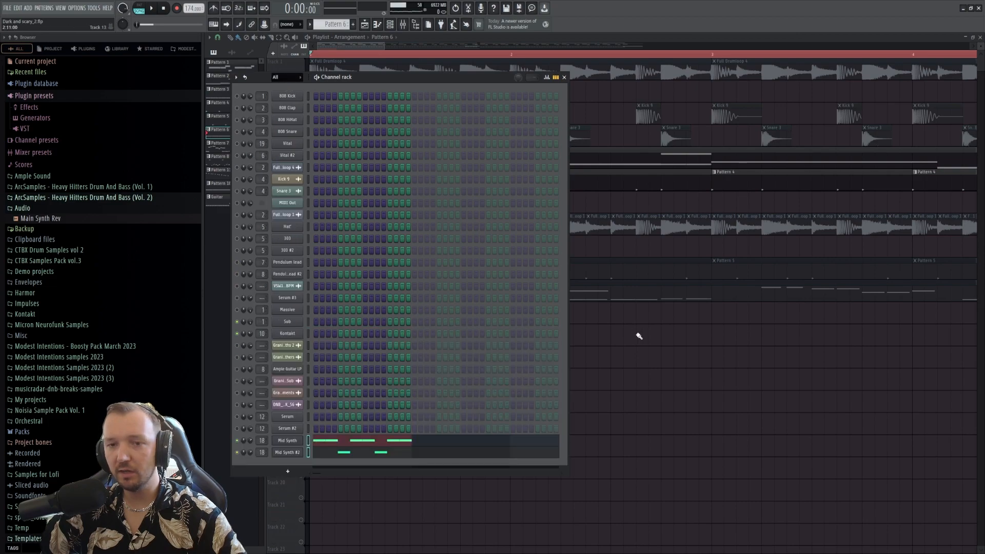
key(F6)
- Unmute playlist Tracks 1, 3, 4, 8, 10 and 11, and briefly play the arrangement
click(301, 121)
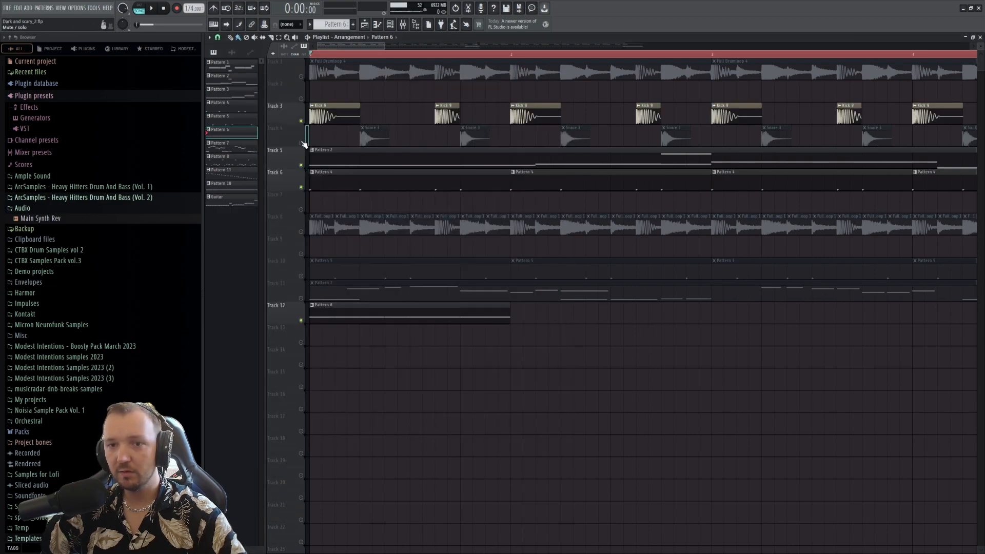
click(301, 143)
click(301, 76)
click(301, 232)
click(301, 276)
click(301, 299)
key(space)
key(space)
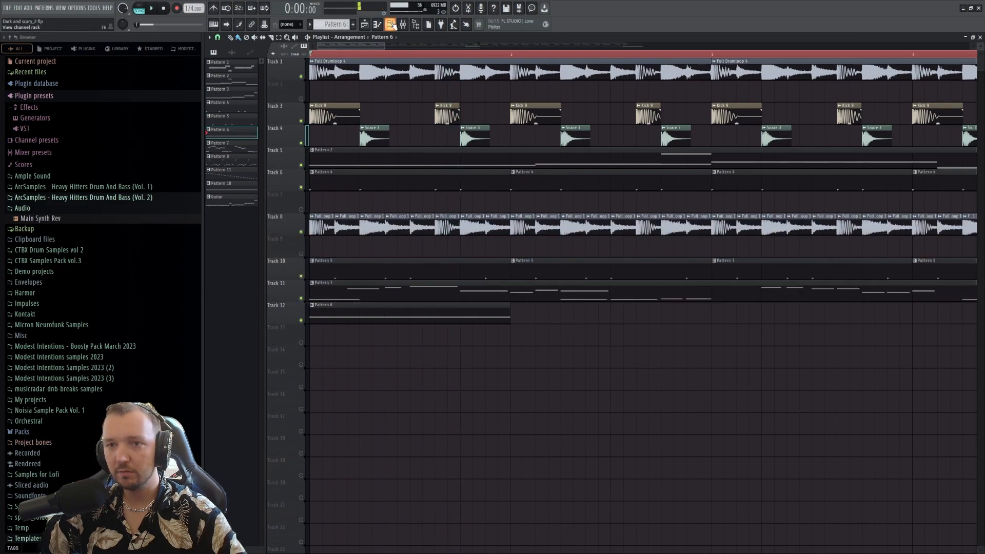
- Play the full arrangement, select its first bar as the loop range, and open Pattern 6's Mid Synth notes
key(F6)
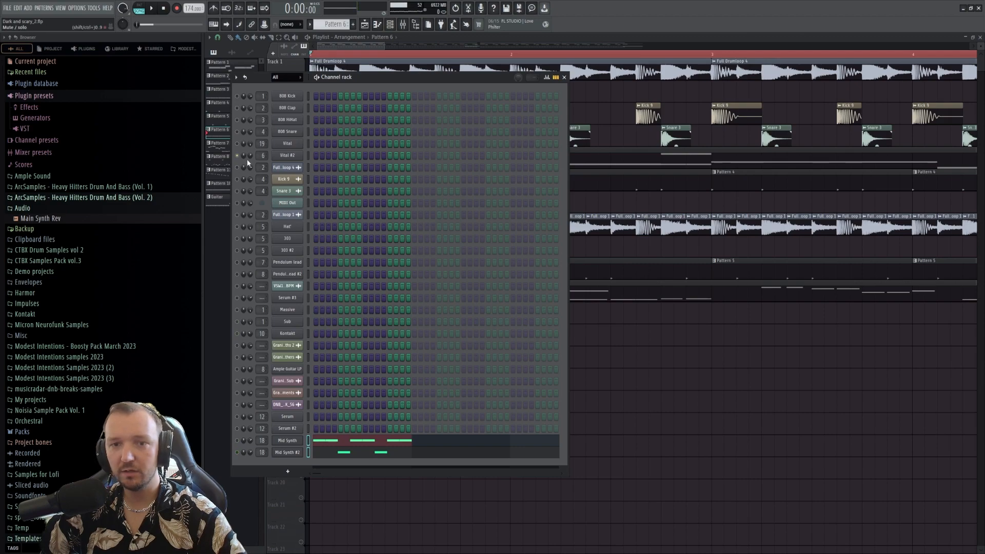
key(F6)
key(space)
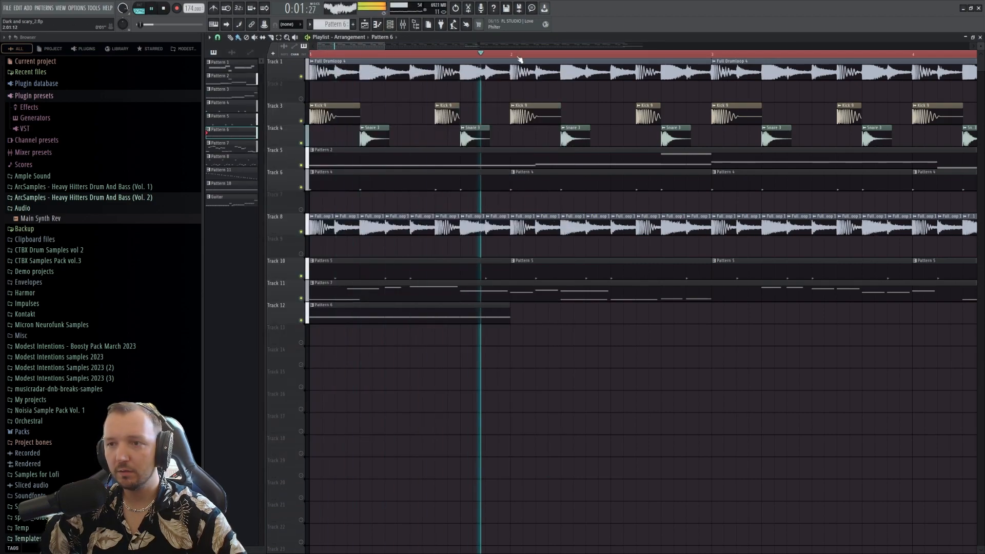
drag(518, 56, 311, 55)
ctrl+click(558, 372)
double_click(466, 316)
key(space)
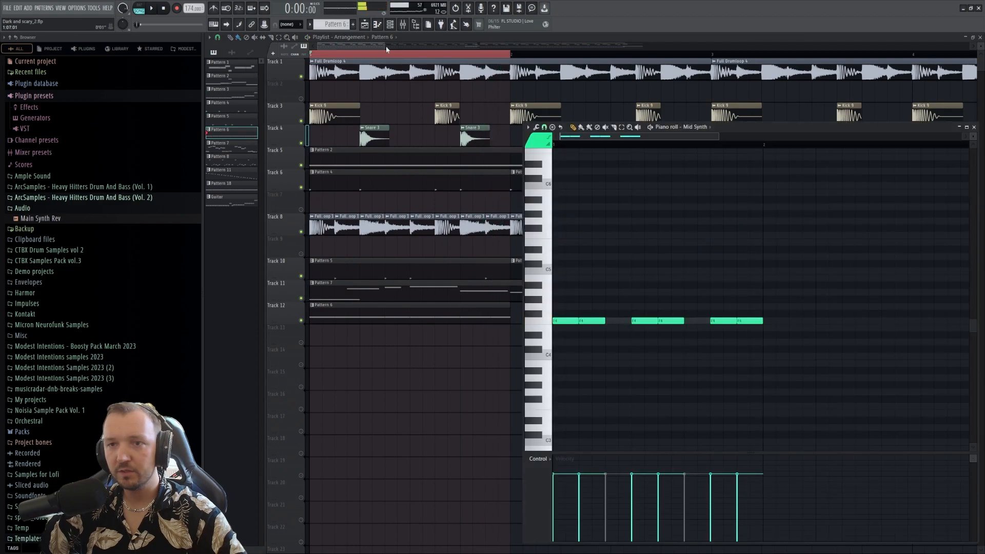
- Open Mid Synth's Serum window, switch playback to pattern mode, and briefly run Pattern 6
click(390, 24)
click(287, 440)
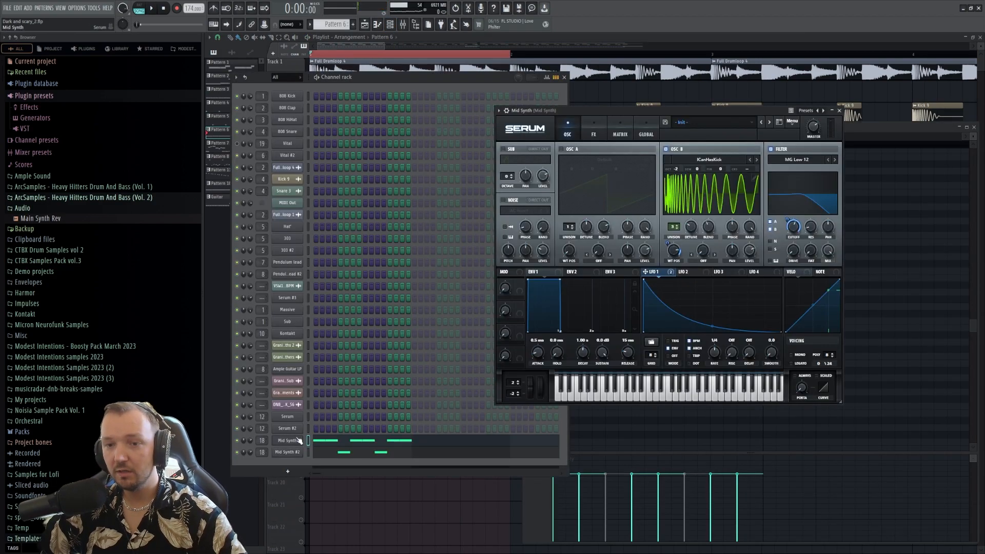
click(139, 9)
click(152, 9)
click(163, 10)
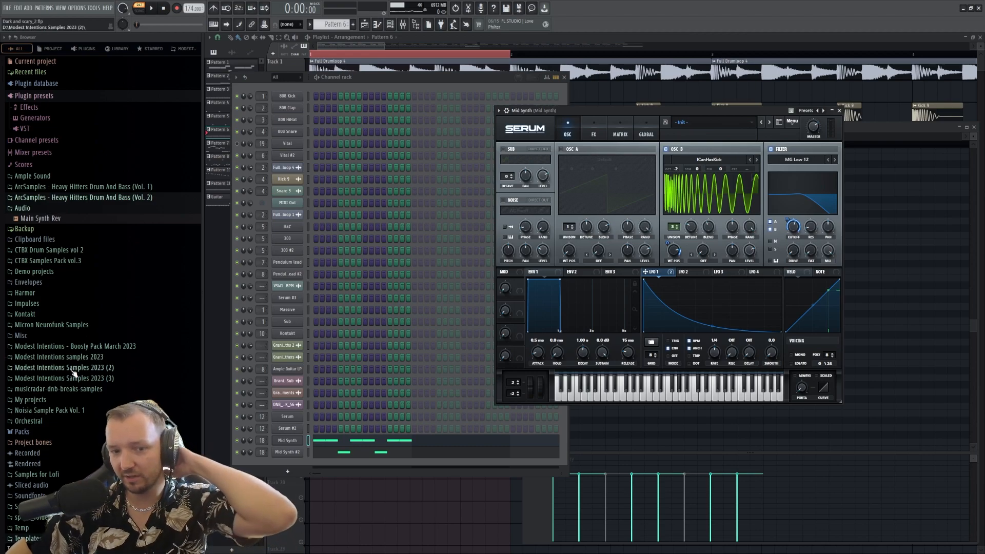
- Load the Kick 6 sample from Modest Intentions Samples 2023 (2) as the wavetable of Mid Synth's oscillator A
click(52, 367)
drag(36, 222, 594, 185)
click(574, 150)
drag(41, 222, 595, 204)
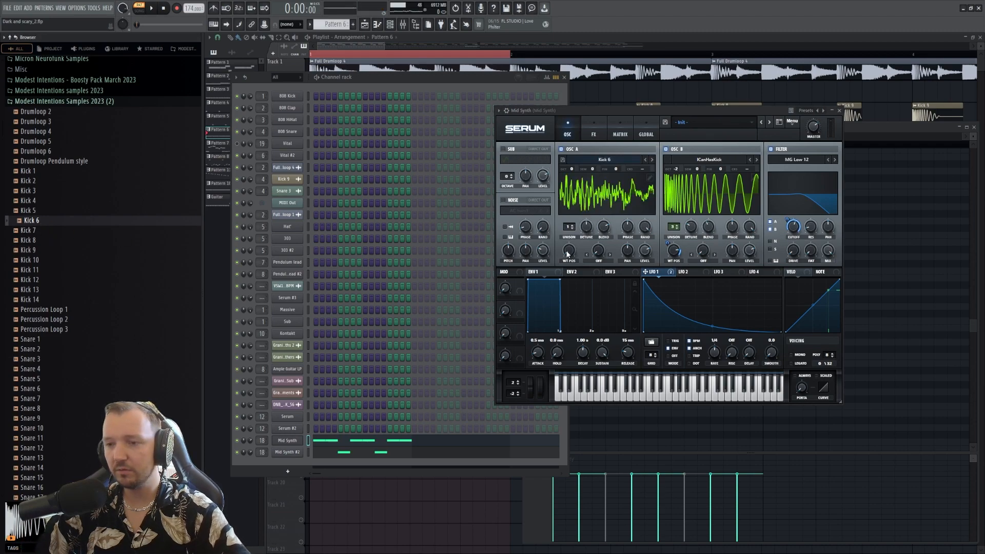
- Audition oscillator A alone at octave -2 with oscillator B off, then switch oscillator B back on and oscillator A off
click(666, 149)
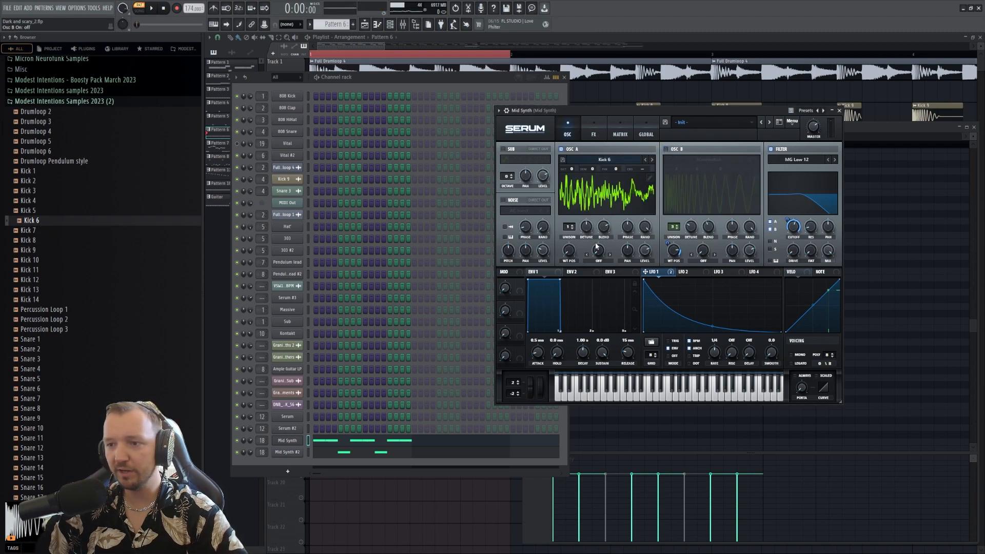
drag(570, 250, 570, 307)
drag(572, 169, 569, 185)
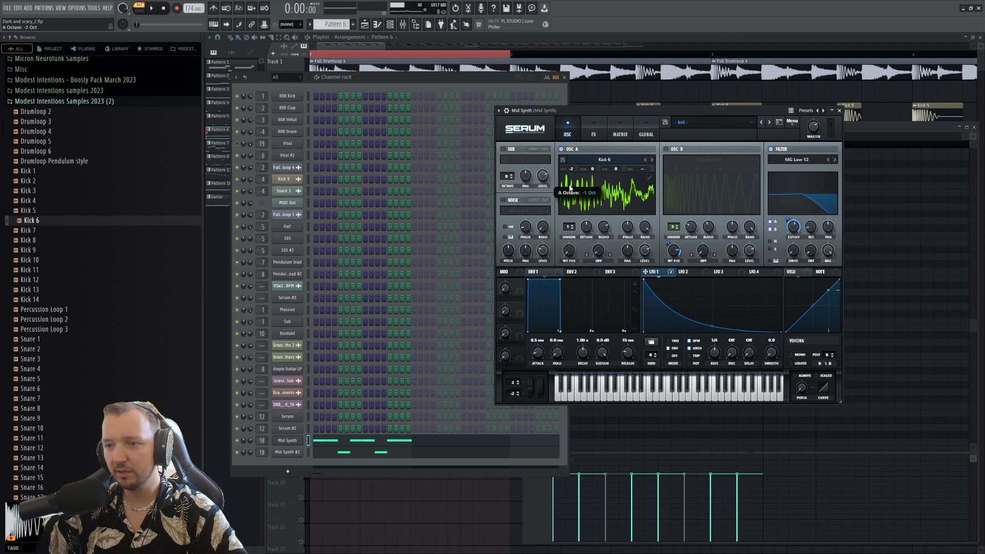
click(642, 399)
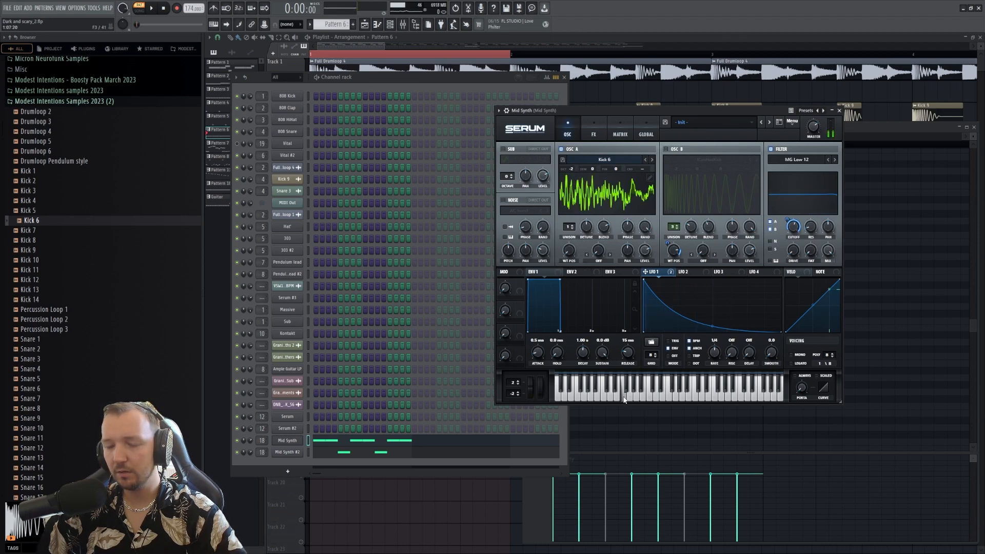
click(666, 149)
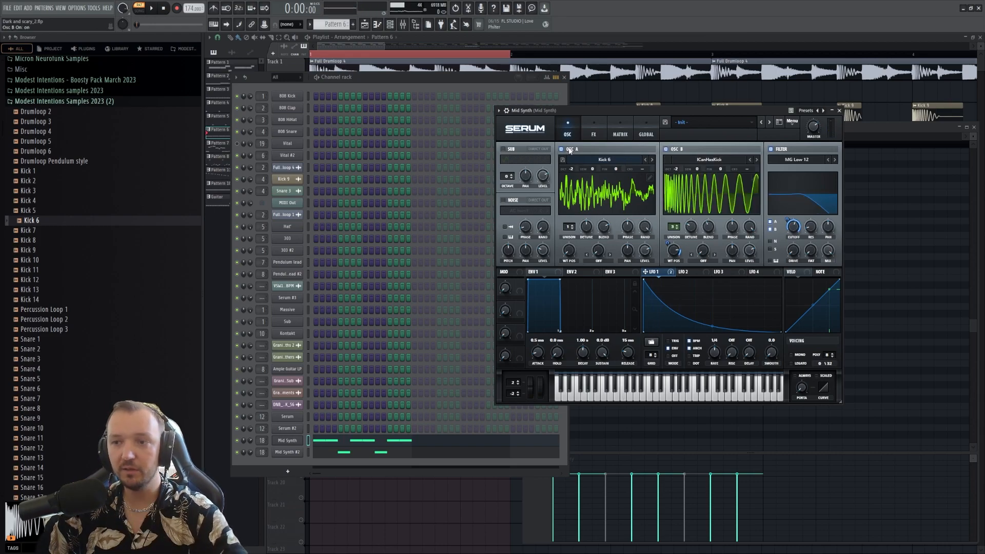
click(561, 149)
- Delete the Pattern 6 clip from playlist Track 12
click(636, 38)
scroll(473, 277, down, 4)
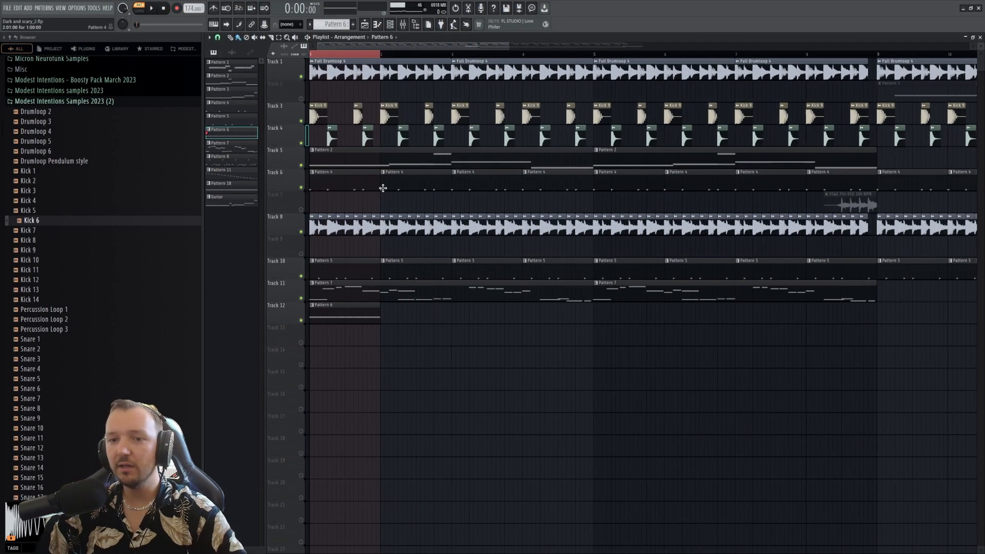
right_click(348, 314)
- Open Pattern 2's Vital notes and bring up the channel's mixer insert 19
scroll(349, 148, up, 4)
double_click(348, 157)
click(390, 25)
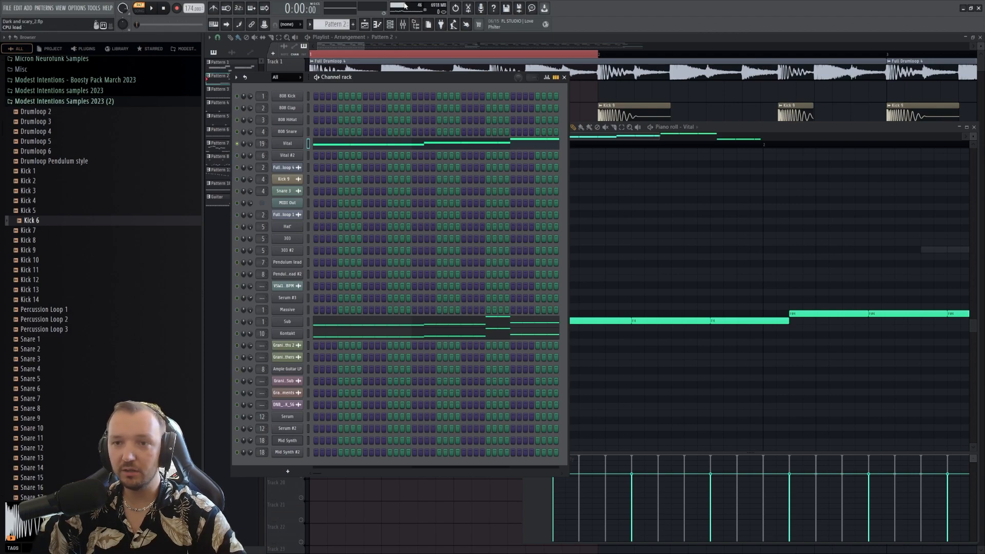
click(402, 24)
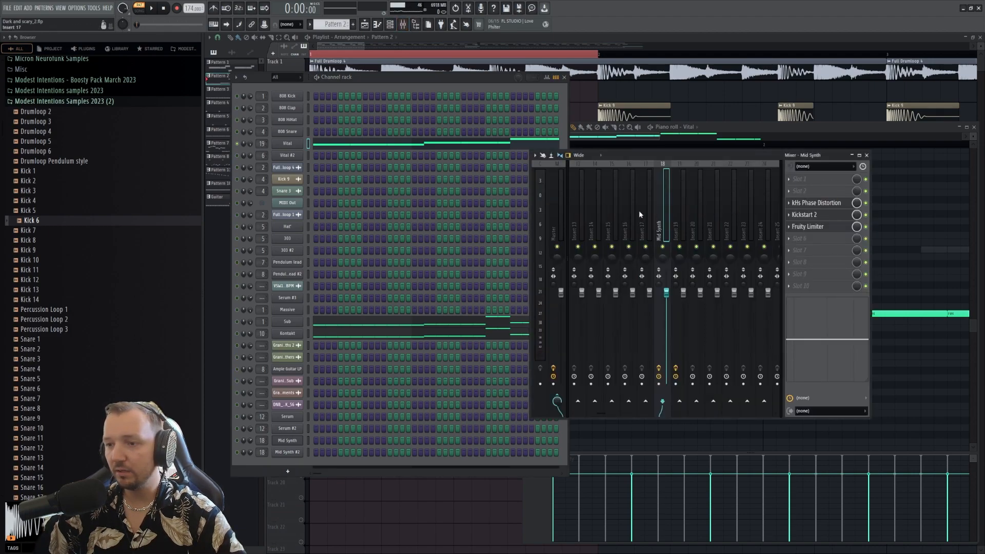
click(683, 205)
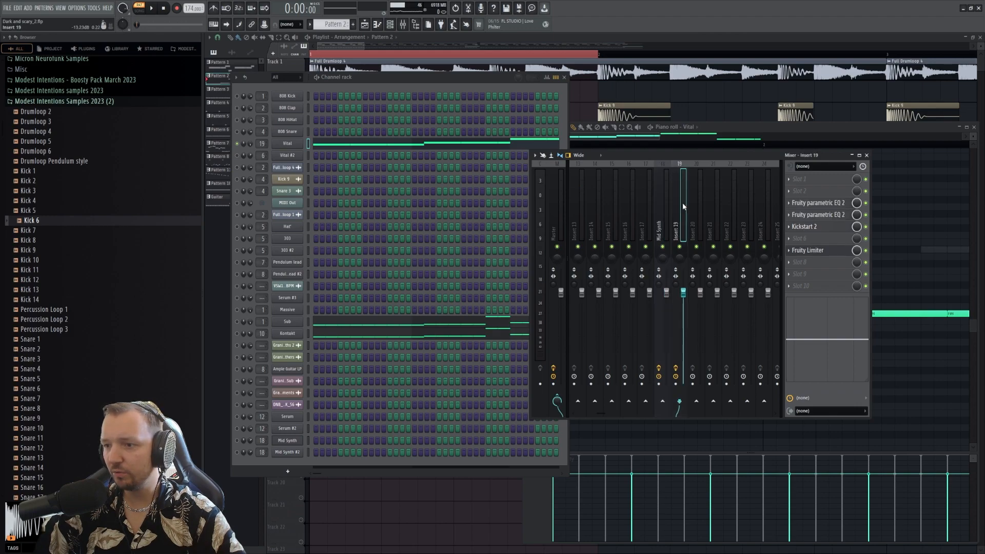
- Examine the effects on insert 19, including its parametric EQ low cut and the Fruity Limiter, then close the windows
click(836, 204)
click(835, 204)
click(835, 203)
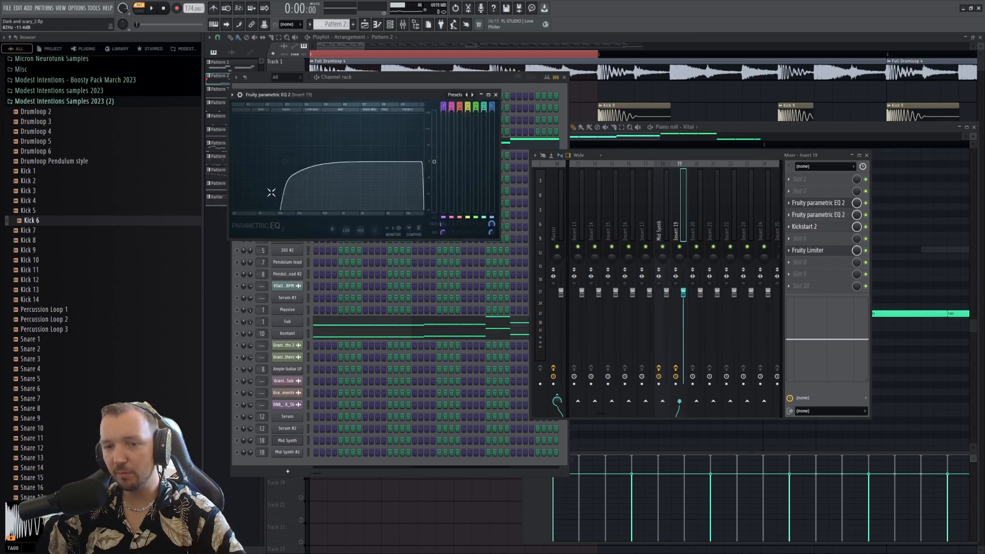
click(821, 214)
click(821, 215)
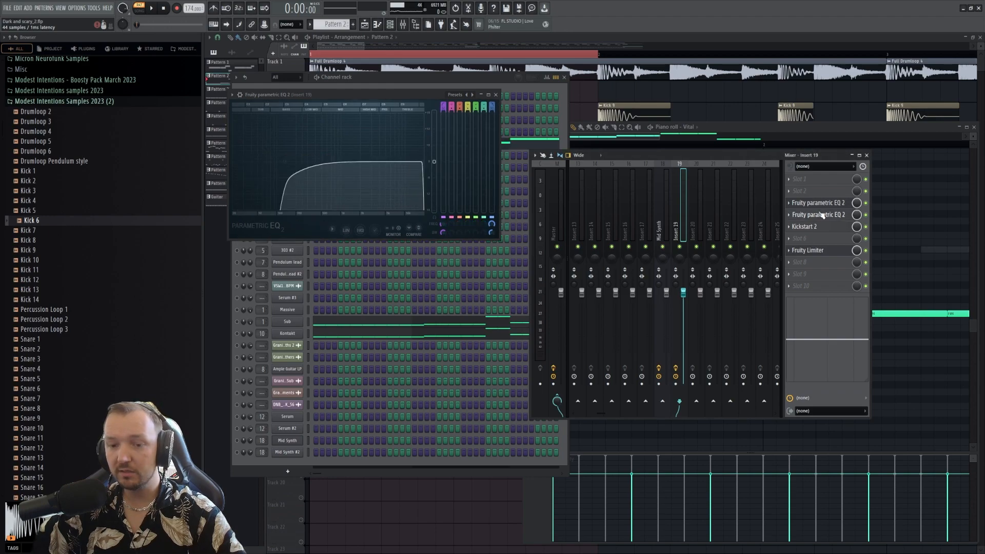
click(305, 444)
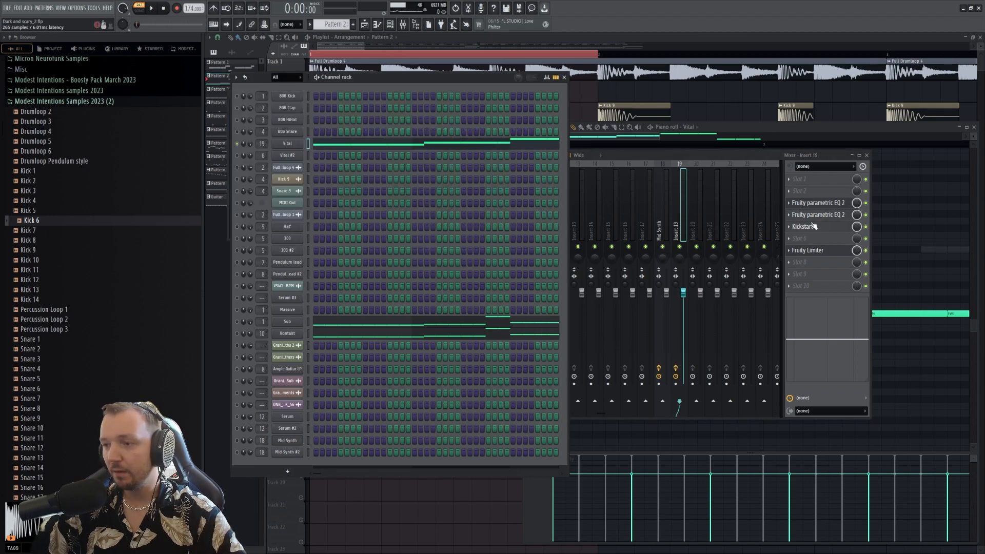
click(808, 250)
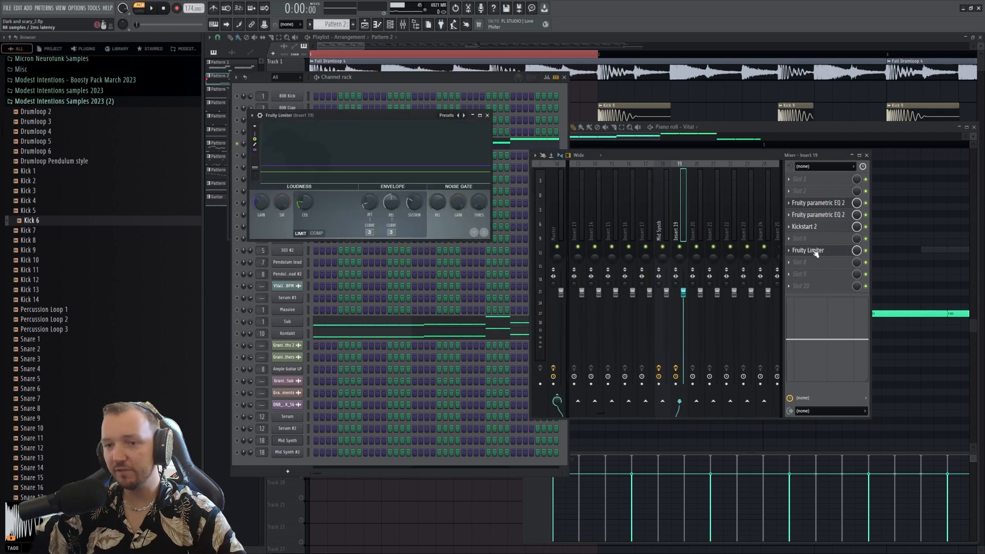
right_click(635, 91)
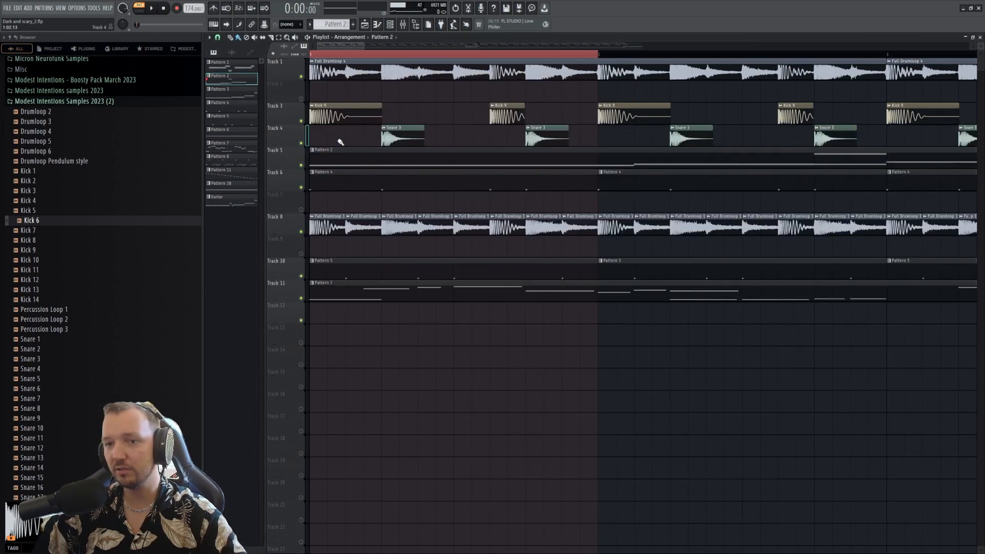
click(139, 8)
click(394, 28)
click(391, 26)
click(390, 25)
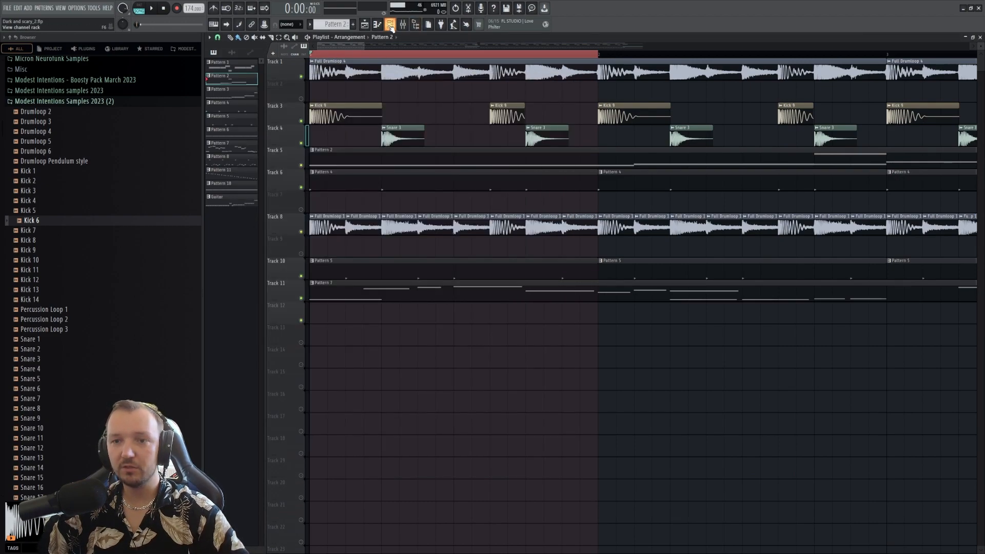
- Play Pattern 2 with only the Vital channel active and check its level on the mixer's Master track
click(391, 27)
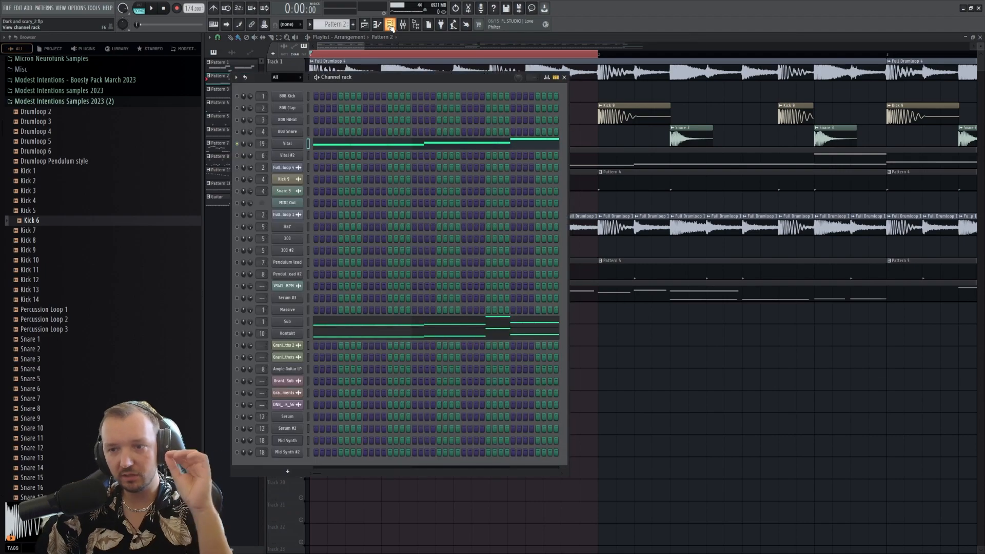
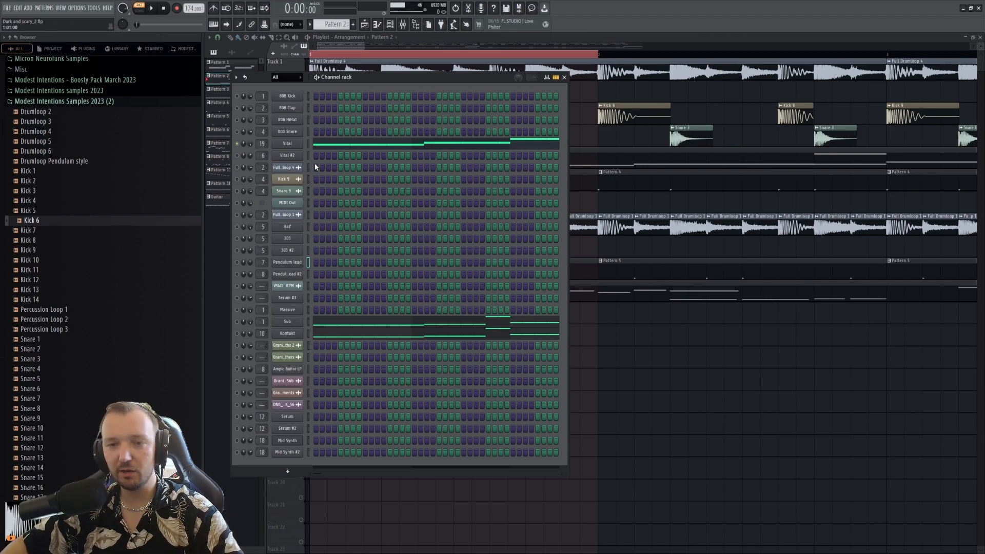
click(308, 143)
key(space)
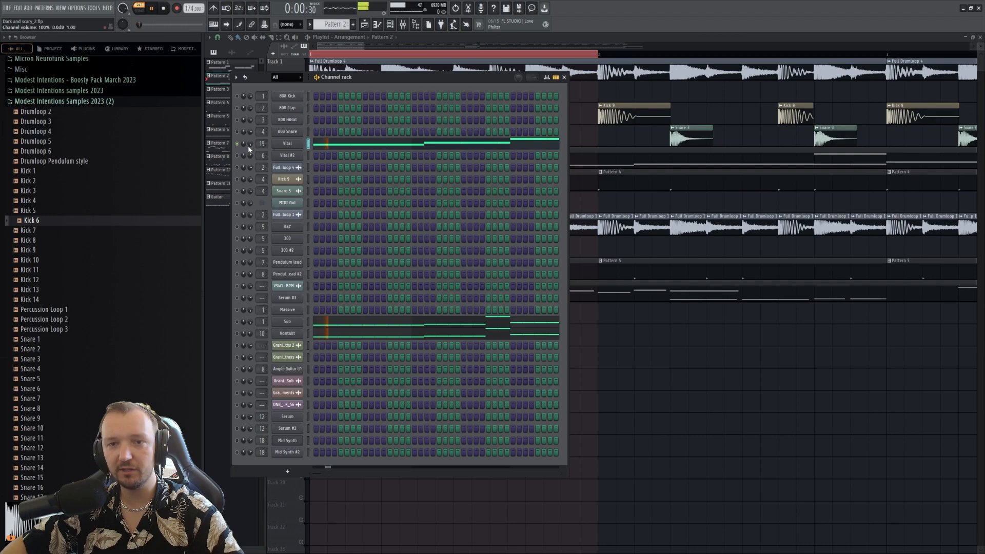
click(403, 24)
key(space)
key(space)
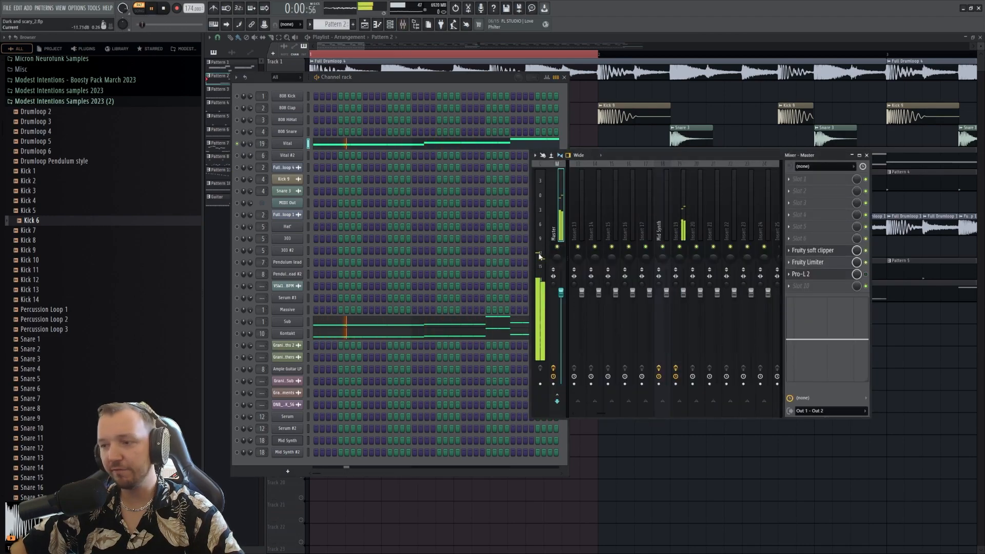
key(space)
- Play Pattern 2 with only the Sub channel active and check its level on the Master track
click(333, 327)
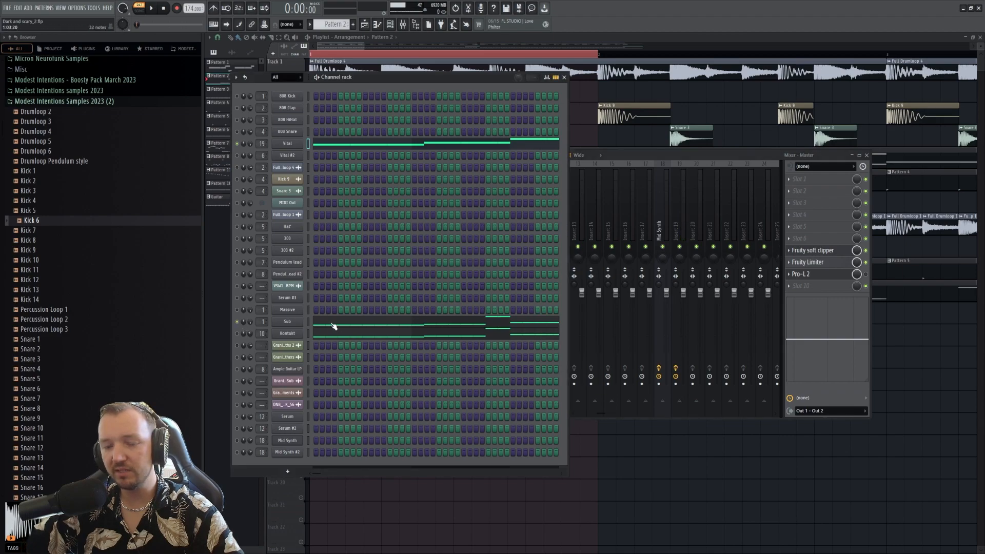
key(space)
click(657, 173)
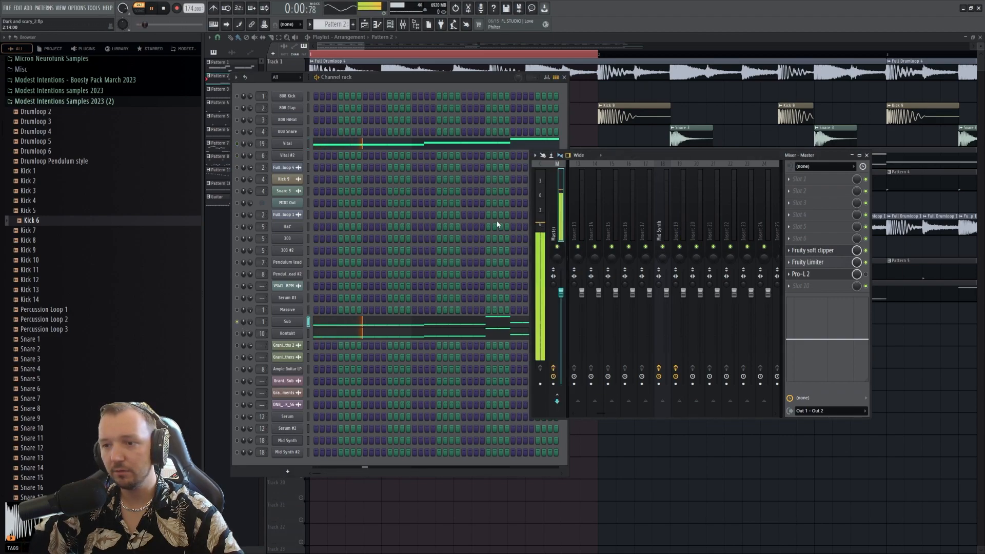
key(space)
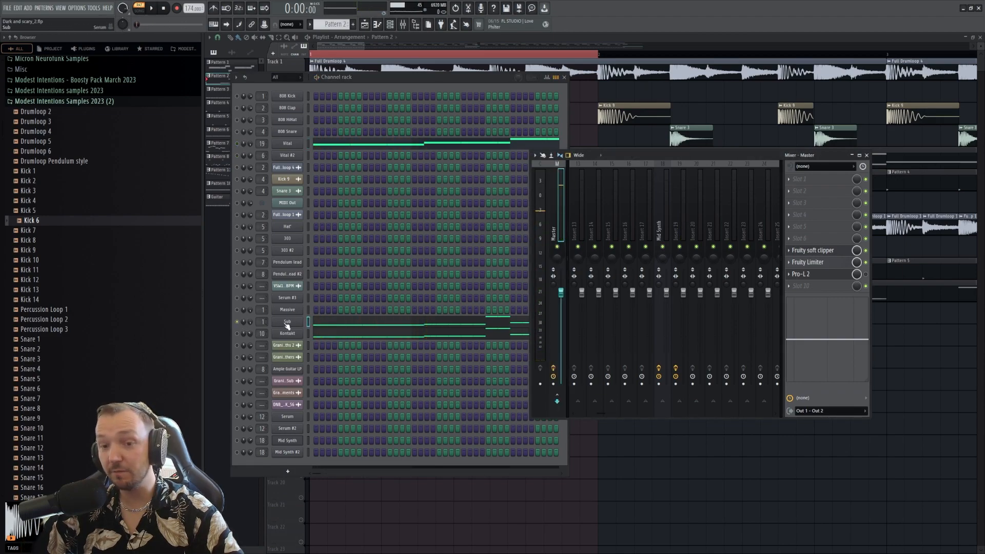
- Open the Sub channel's Serum patch and view its Pattern 2 notes in the piano roll
click(288, 323)
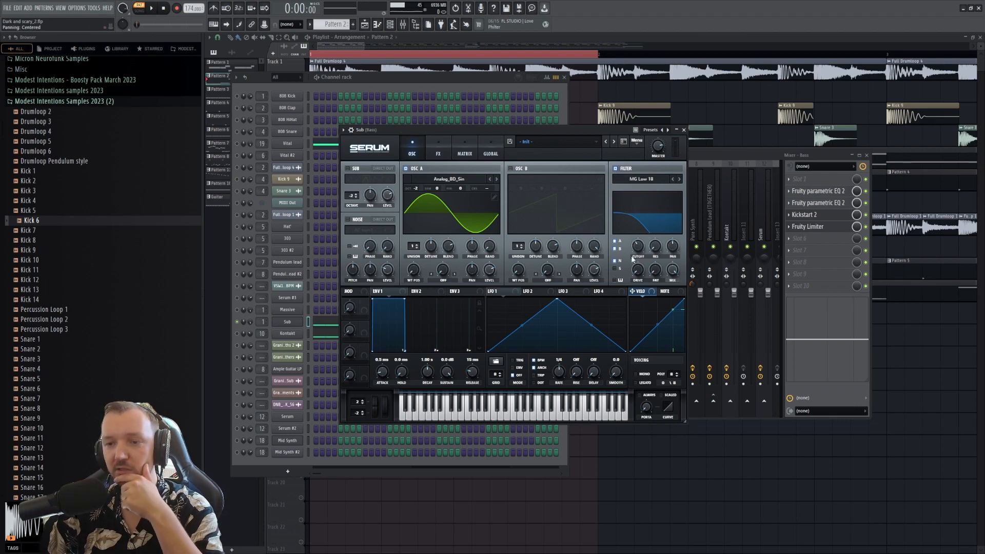
click(325, 323)
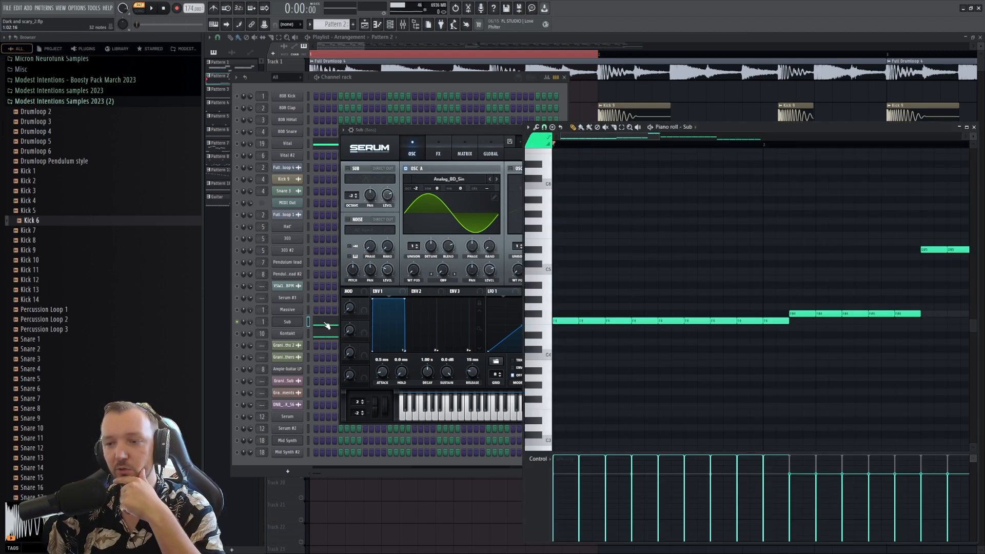
scroll(634, 266, up, 4)
scroll(633, 266, down, 4)
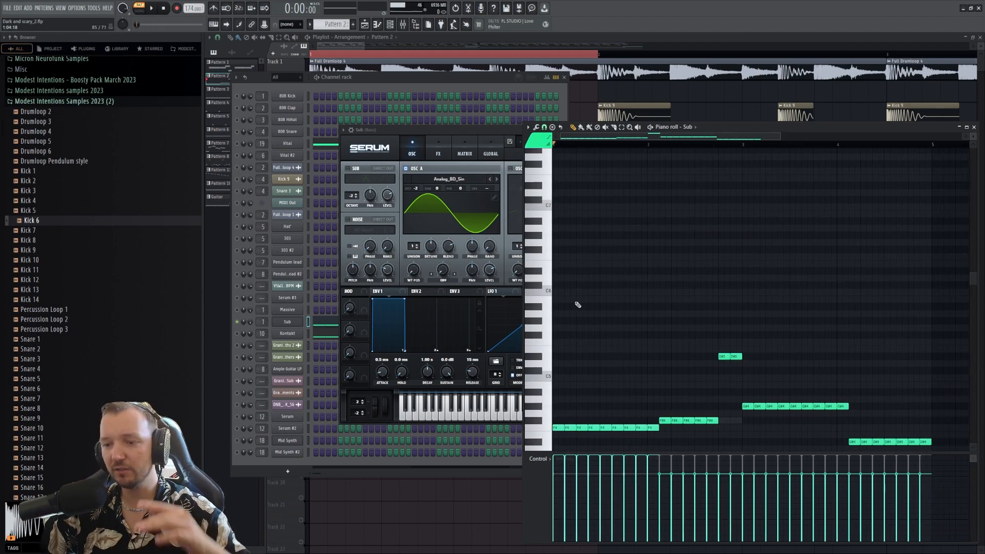
drag(548, 292, 548, 346)
click(460, 134)
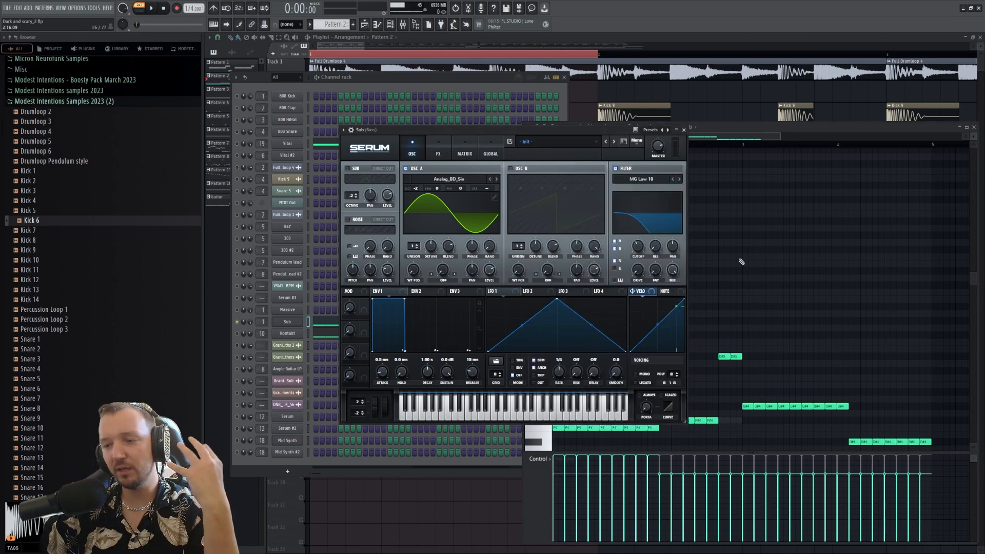
click(765, 274)
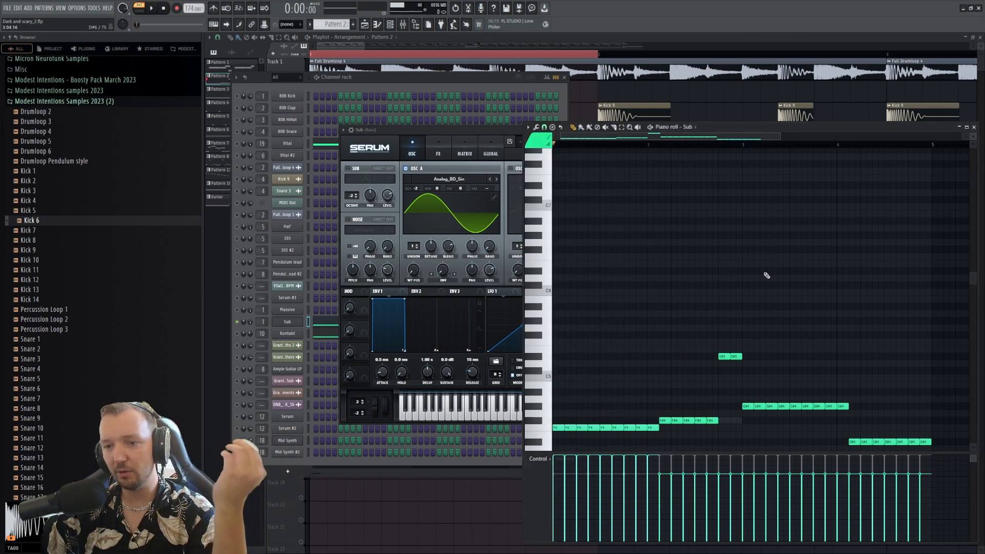
- Reposition the Sub's Serum window to examine the sine oscillator and filter alongside the piano roll notes
drag(460, 129, 369, 103)
click(779, 308)
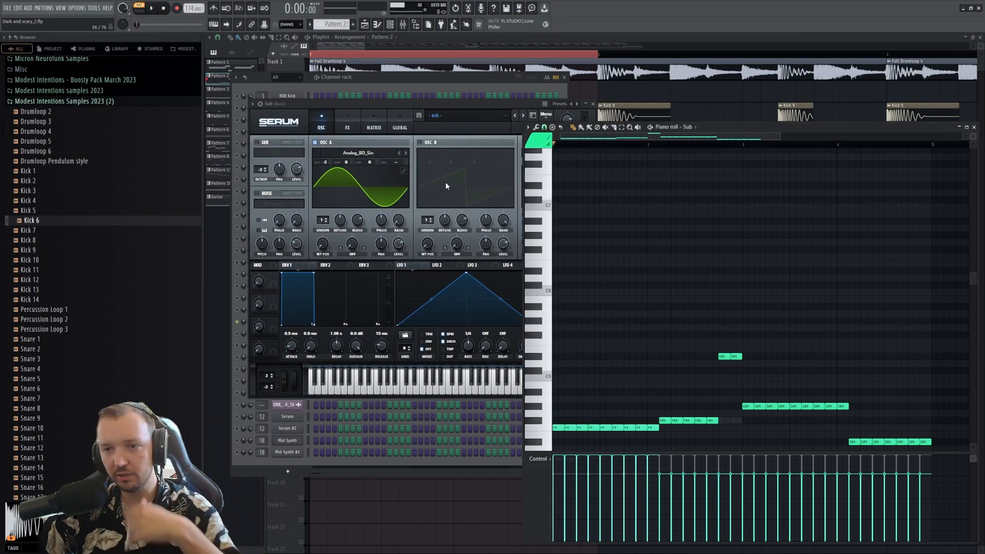
drag(411, 100, 382, 85)
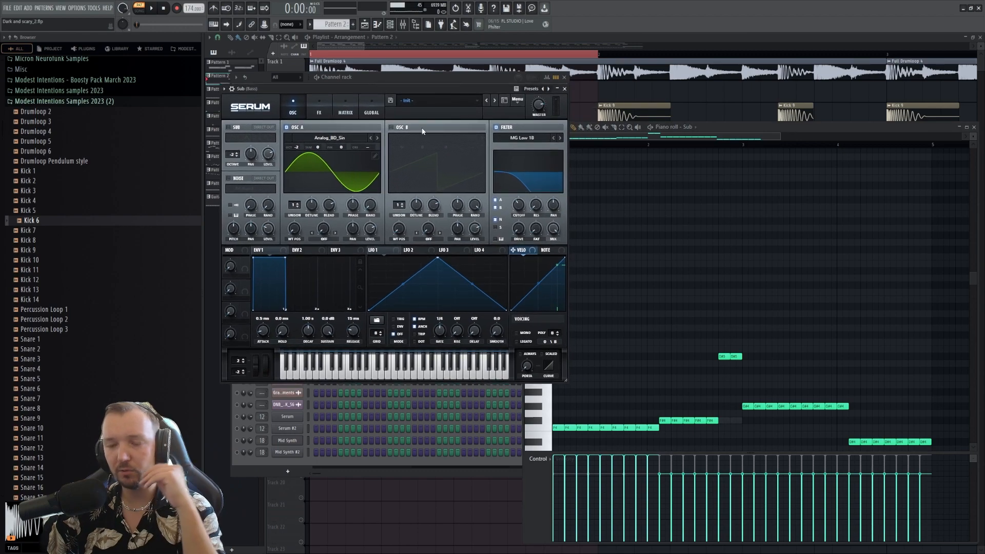
click(534, 209)
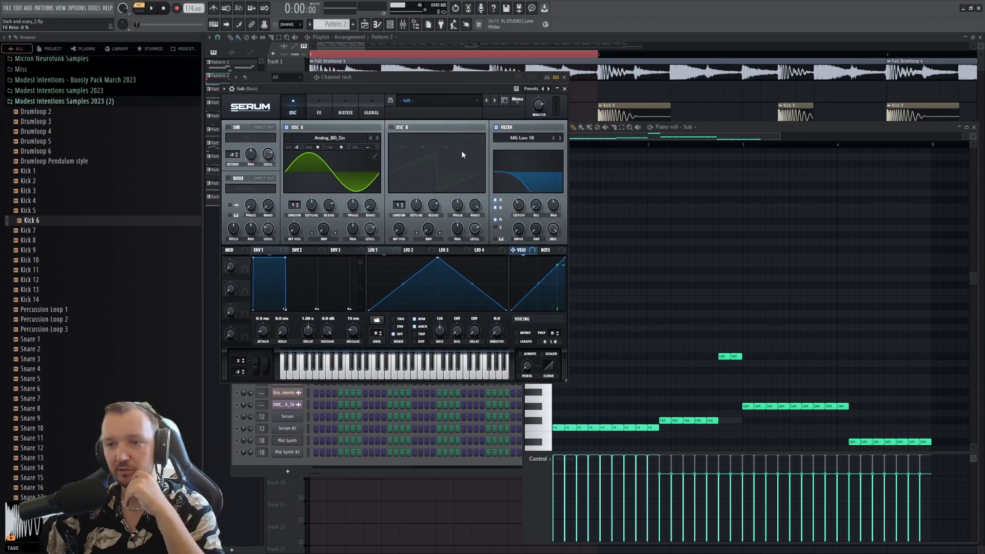
click(679, 285)
click(400, 88)
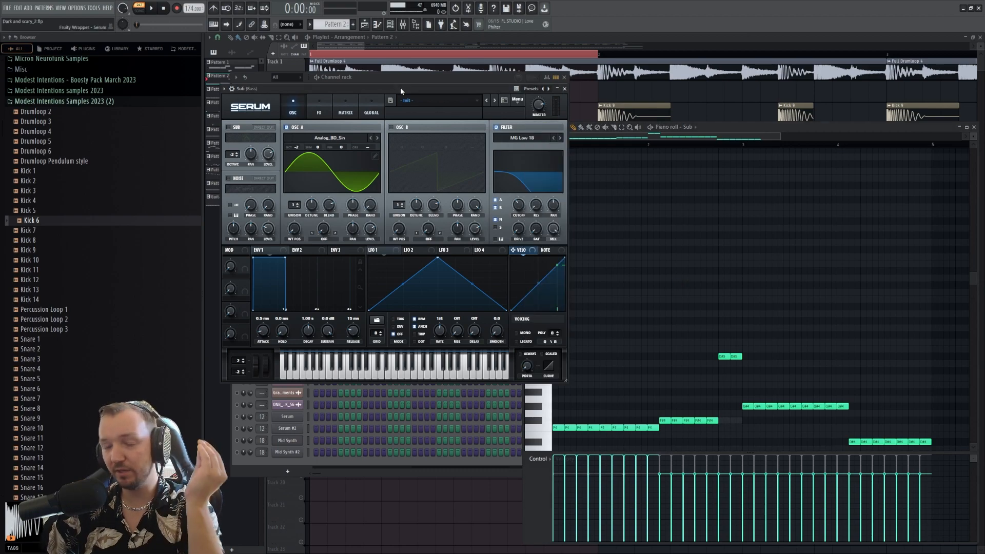
click(660, 327)
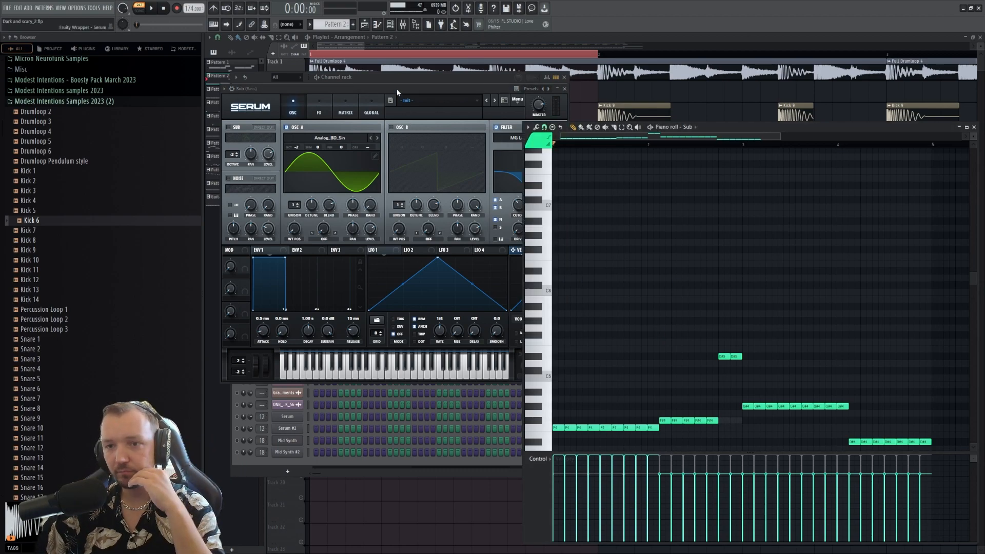
drag(396, 88, 454, 74)
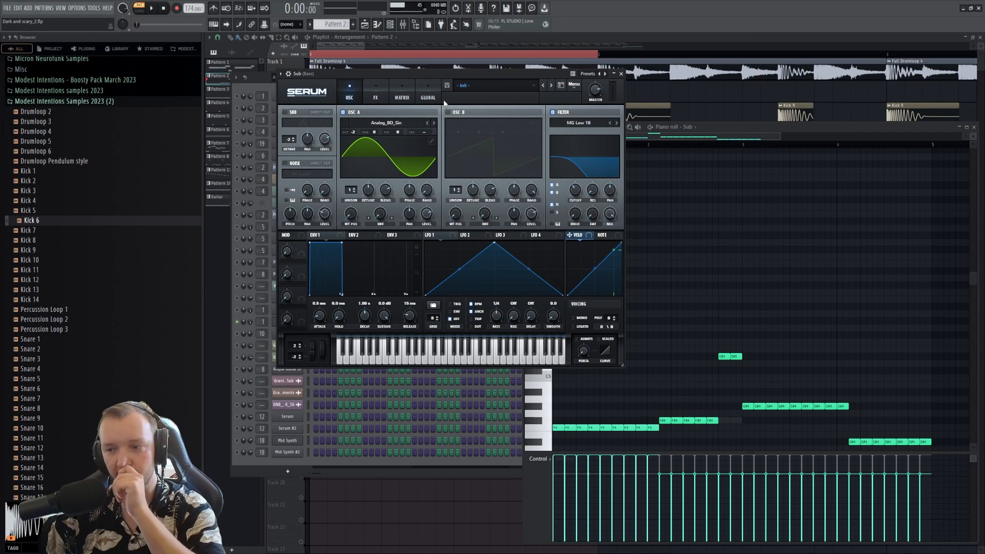
click(700, 290)
- Inspect oscillator A's wavetable in Serum's table editor, close the editor, and view the patch's effects
click(373, 399)
click(290, 326)
click(290, 325)
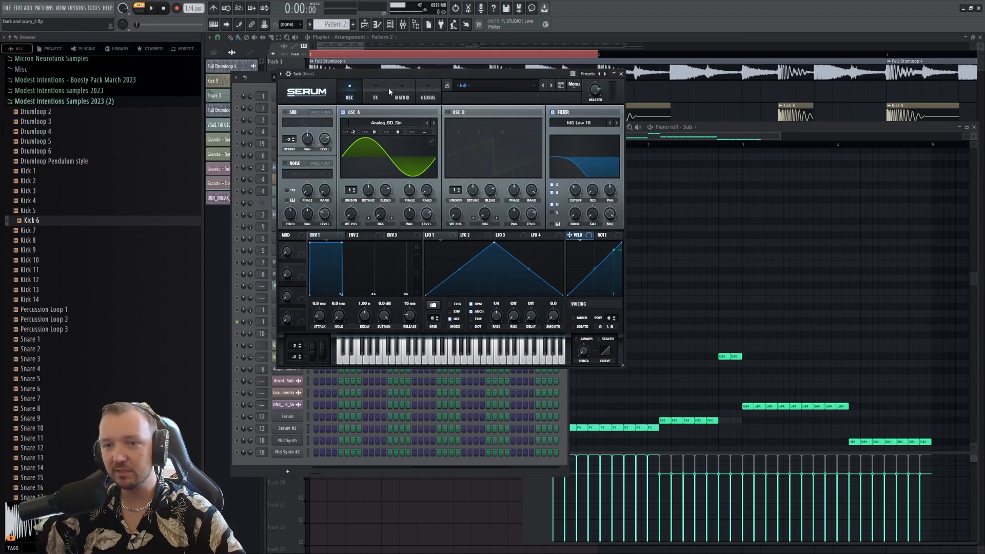
click(432, 142)
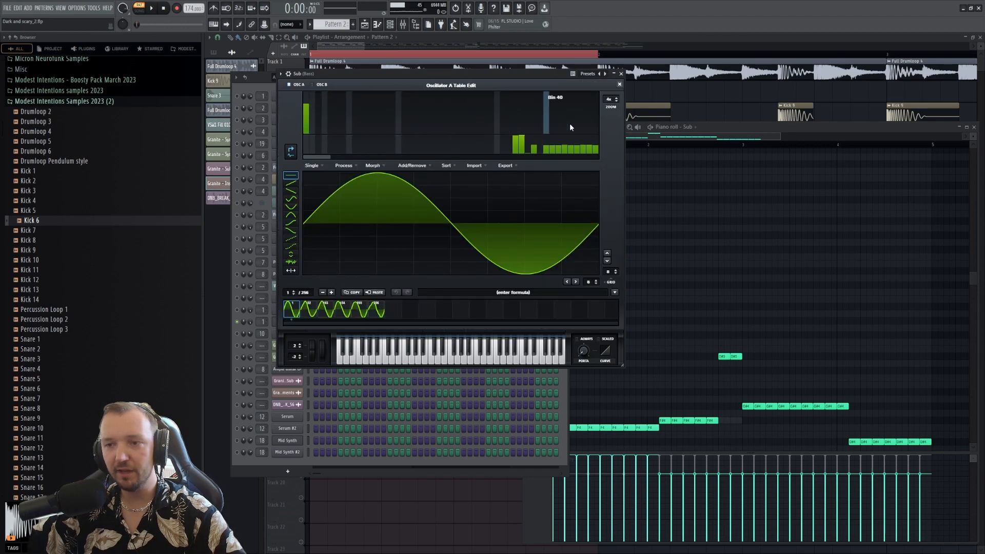
click(620, 84)
click(373, 98)
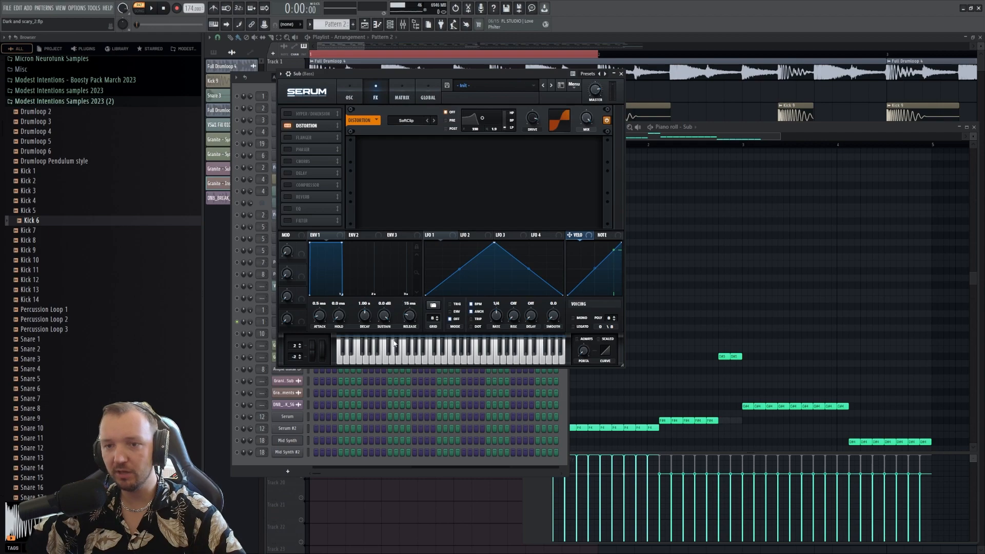
- Bring the Sub's Serum back up, recheck the harmonics of oscillator A's wavetable, and return to its SoftClip distortion
click(381, 410)
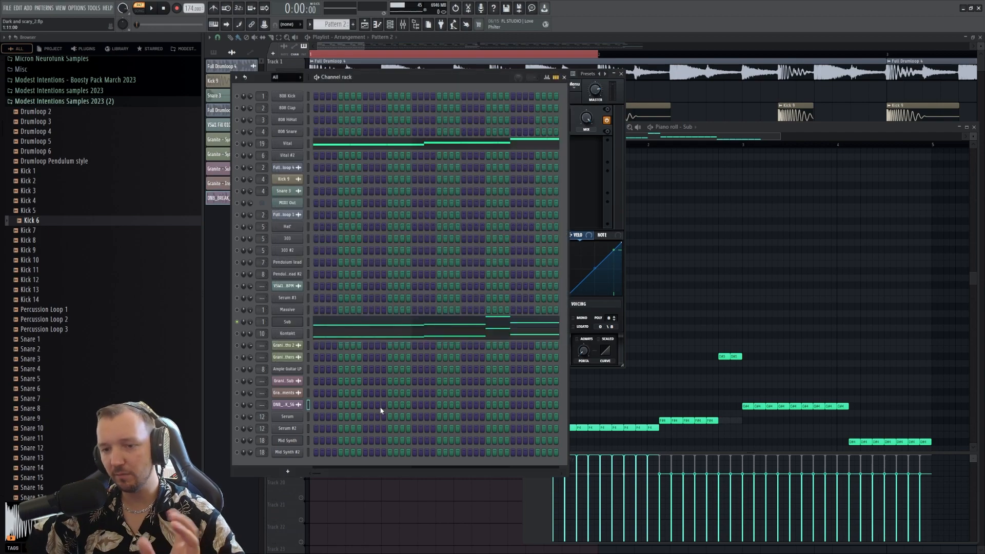
click(293, 326)
click(429, 140)
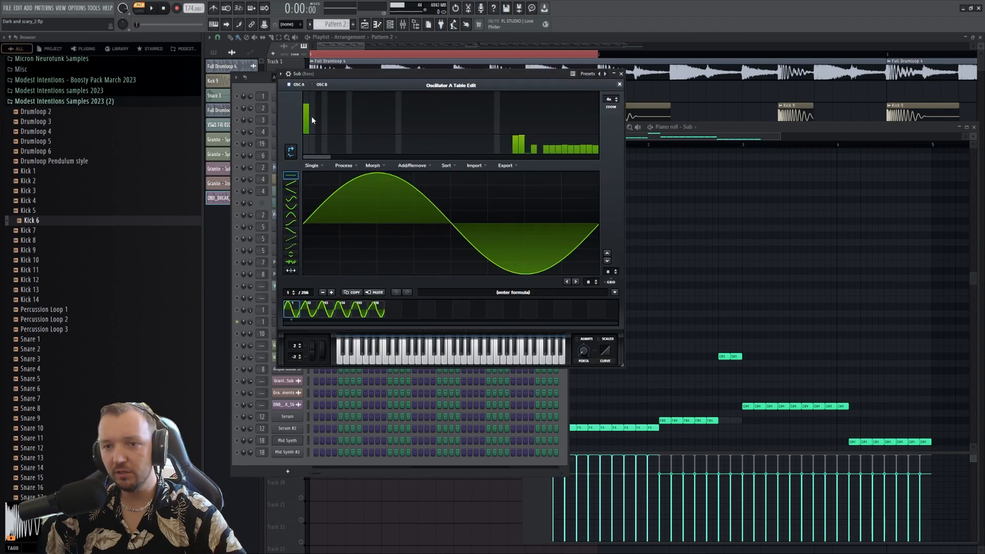
click(620, 85)
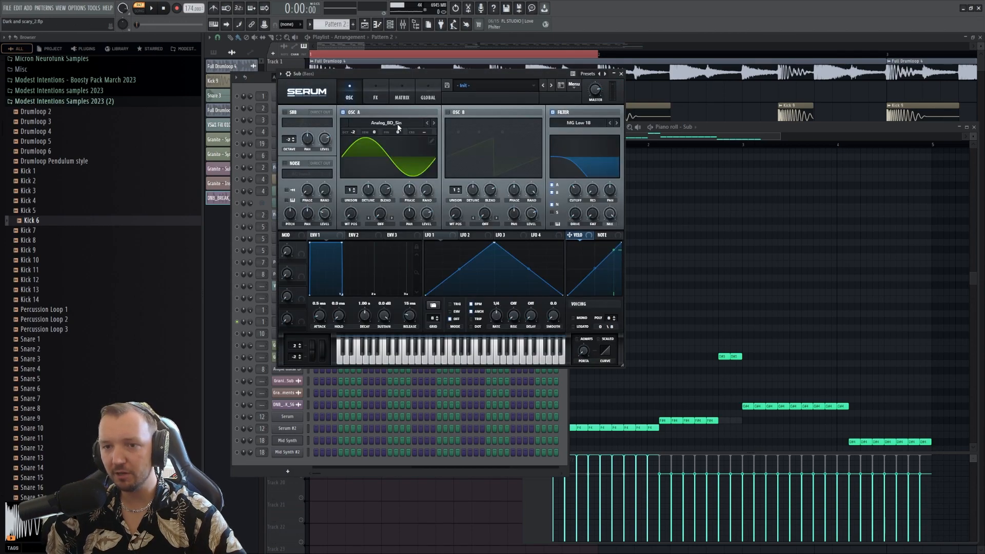
click(375, 93)
- Open the first Fruity parametric EQ 2 on the Bass mixer insert and audition its narrow low-frequency cut
click(403, 24)
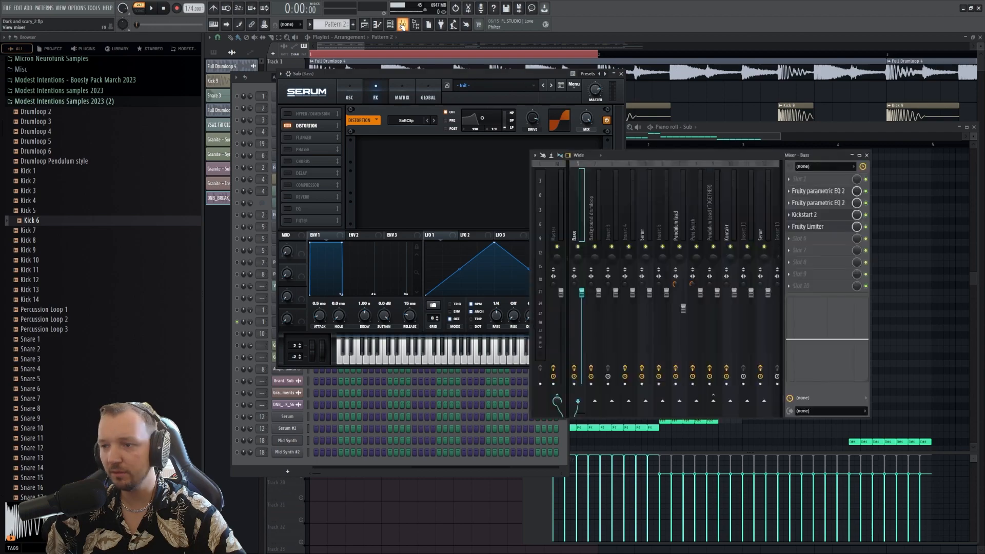
click(820, 191)
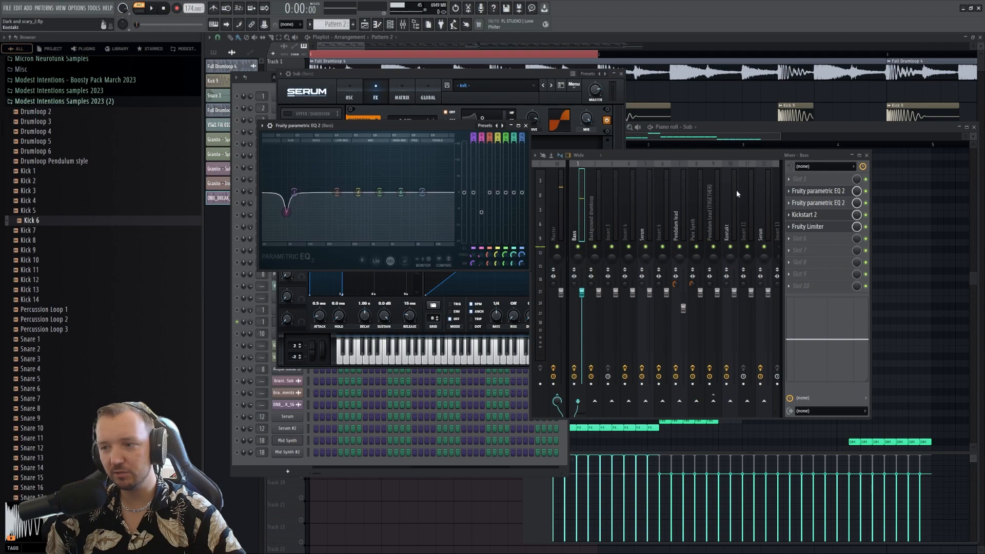
key(space)
click(866, 191)
key(space)
- Examine the Bass insert's second parametric EQ, close both EQ windows, and view the Fruity Limiter
click(829, 203)
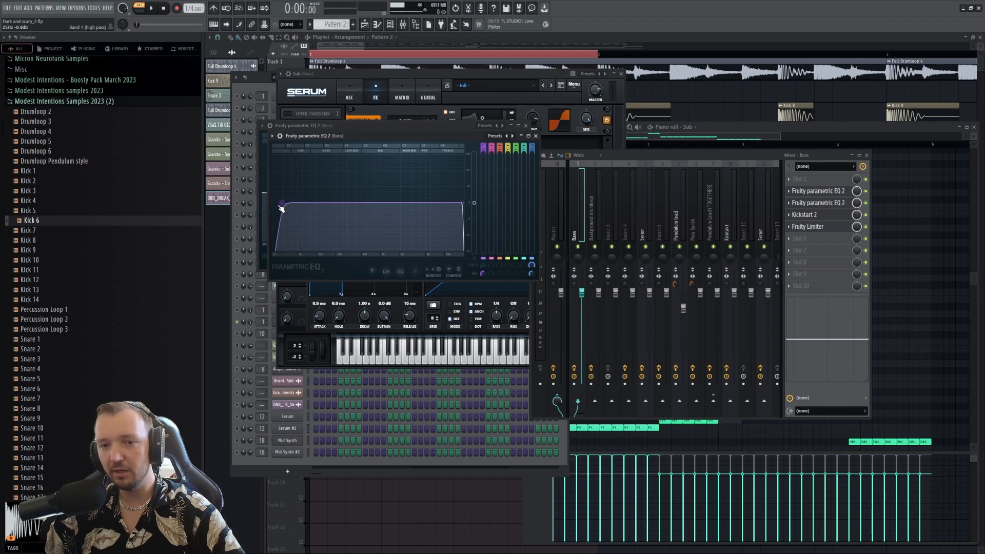
drag(283, 202, 269, 211)
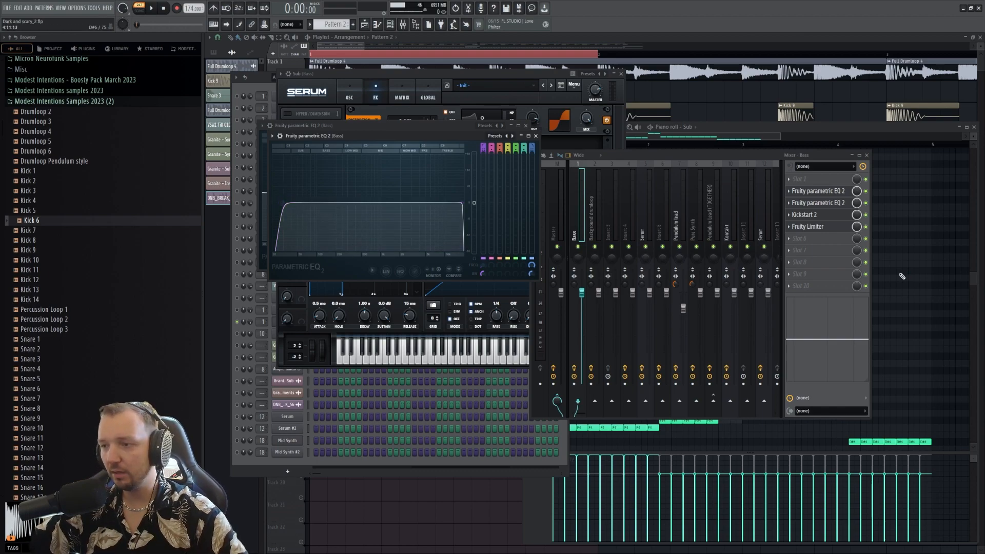
click(526, 125)
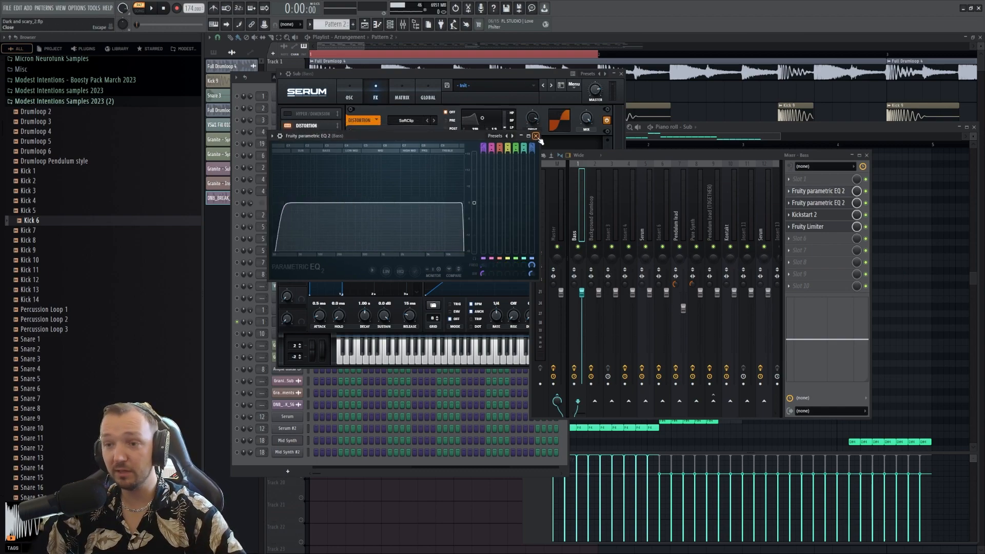
click(535, 136)
click(819, 229)
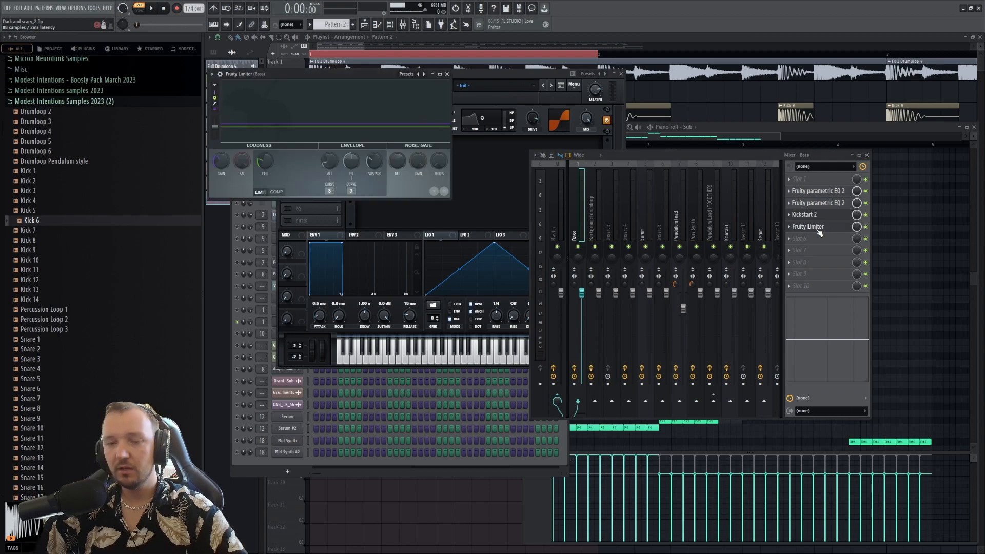
scroll(272, 156, down, 5)
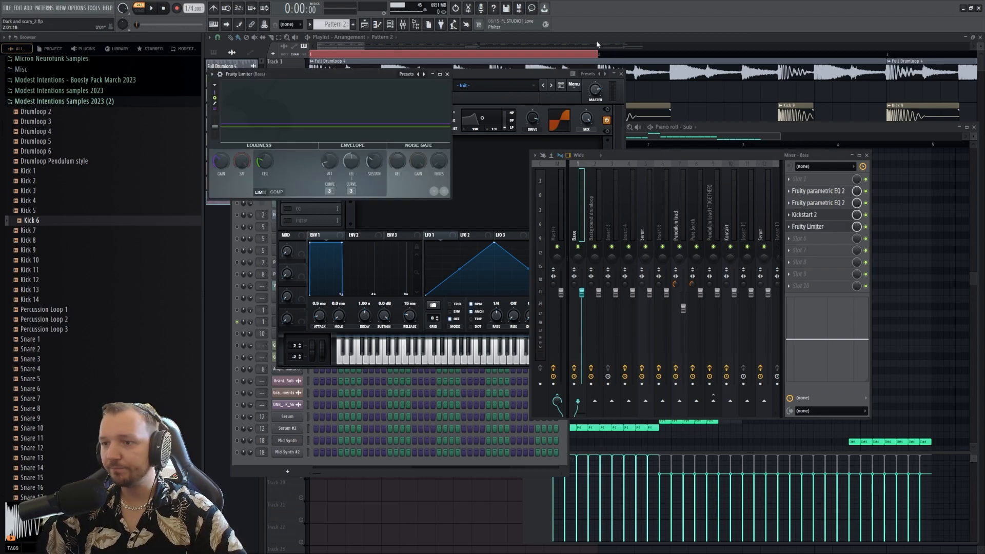
- Close all open windows, reopen the channel rack, and play Pattern 2 with only the Kontakt channel active
key(F12)
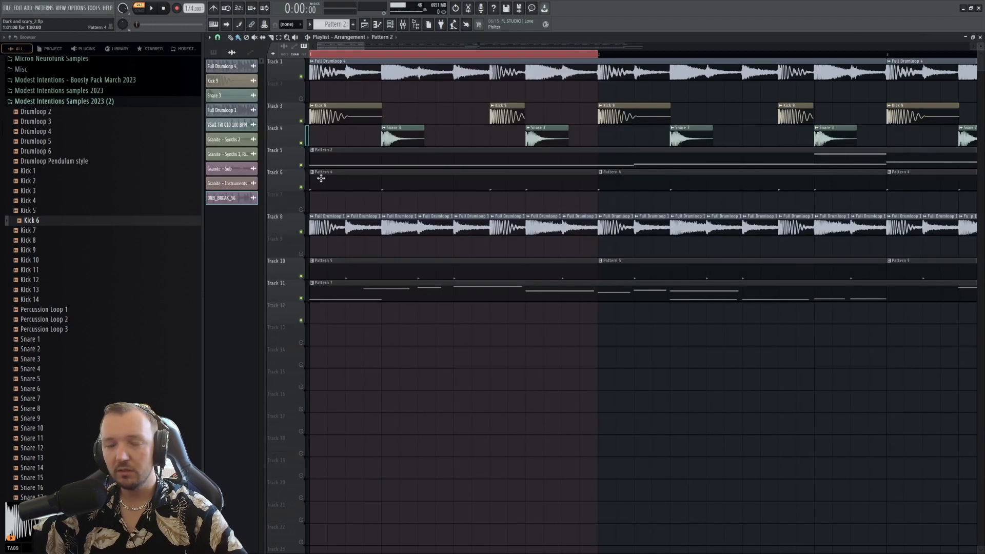
click(390, 24)
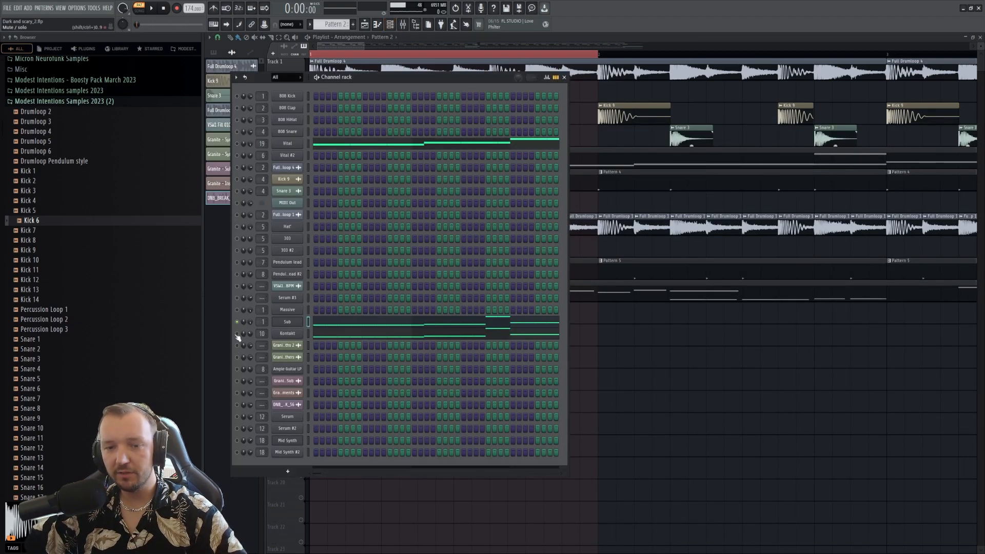
click(308, 334)
key(space)
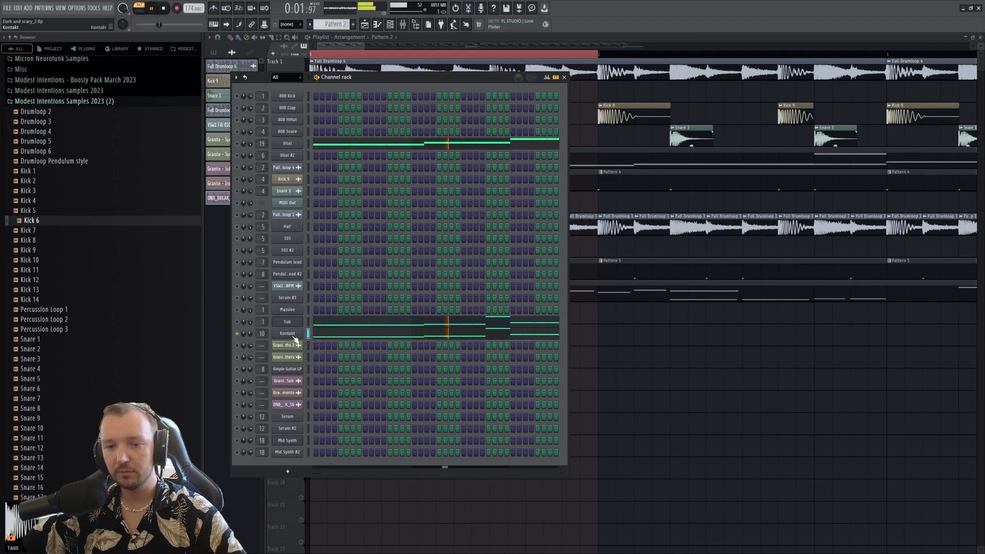
key(space)
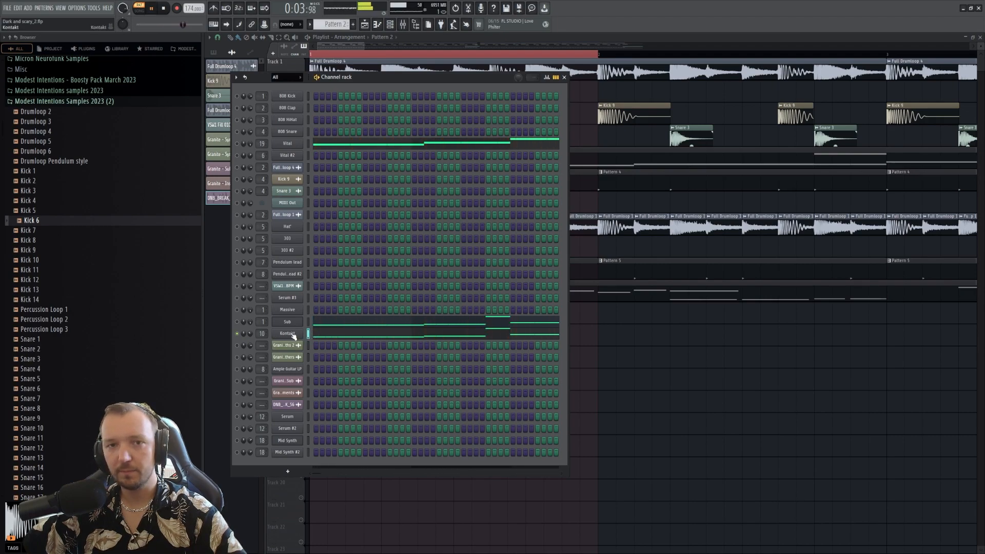
- Examine the Kontakt channel's notes and its Electric Sunburst Deluxe (Melody) guitar, listing that library's instruments
click(290, 335)
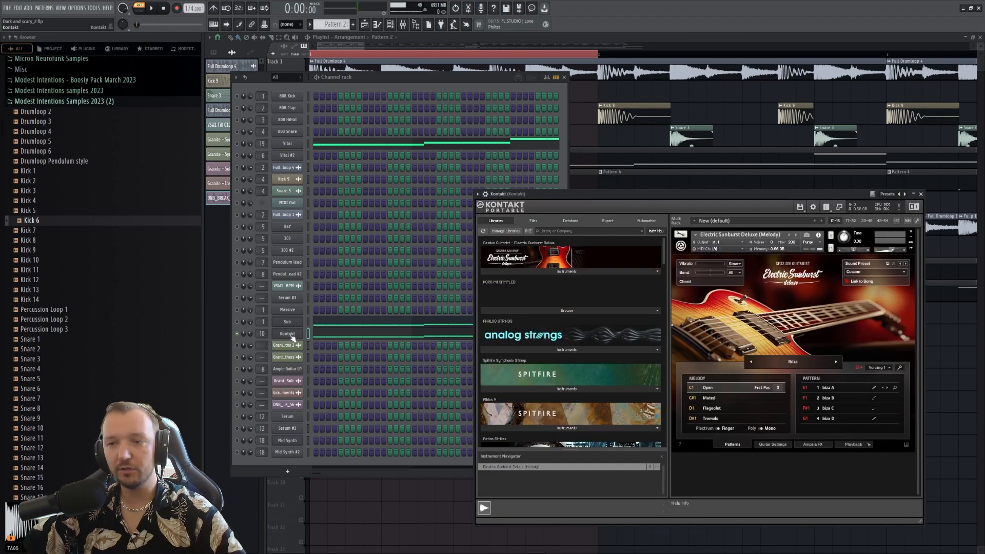
drag(571, 195, 487, 157)
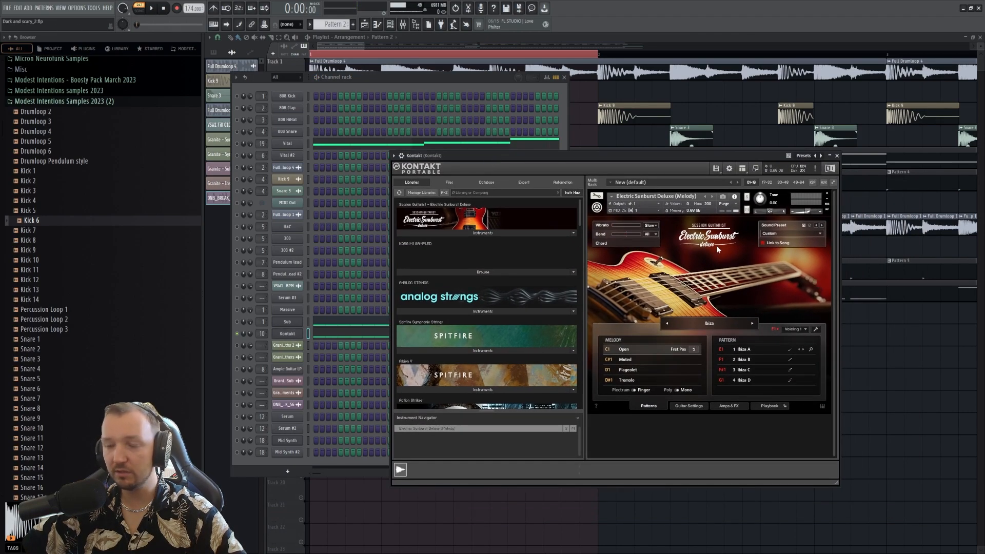
click(331, 339)
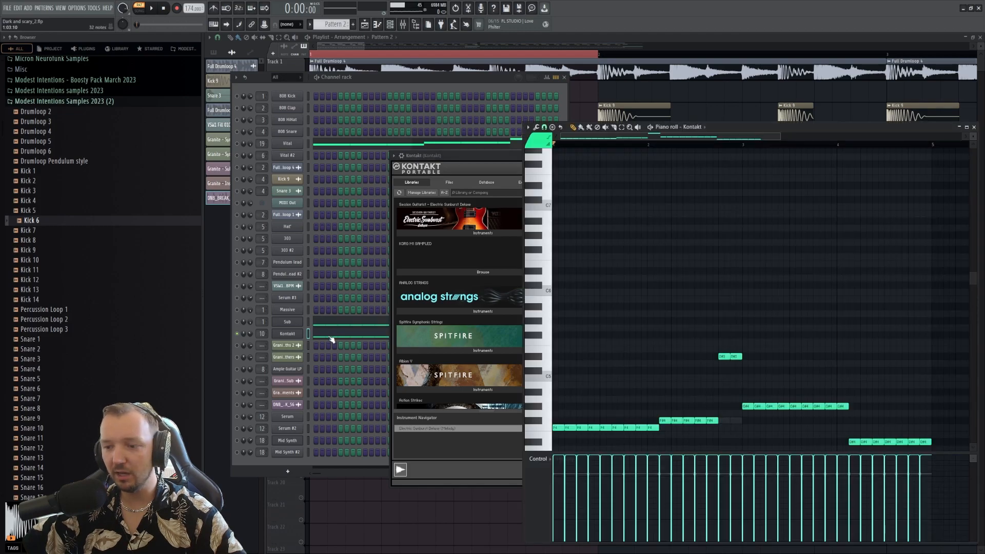
click(296, 336)
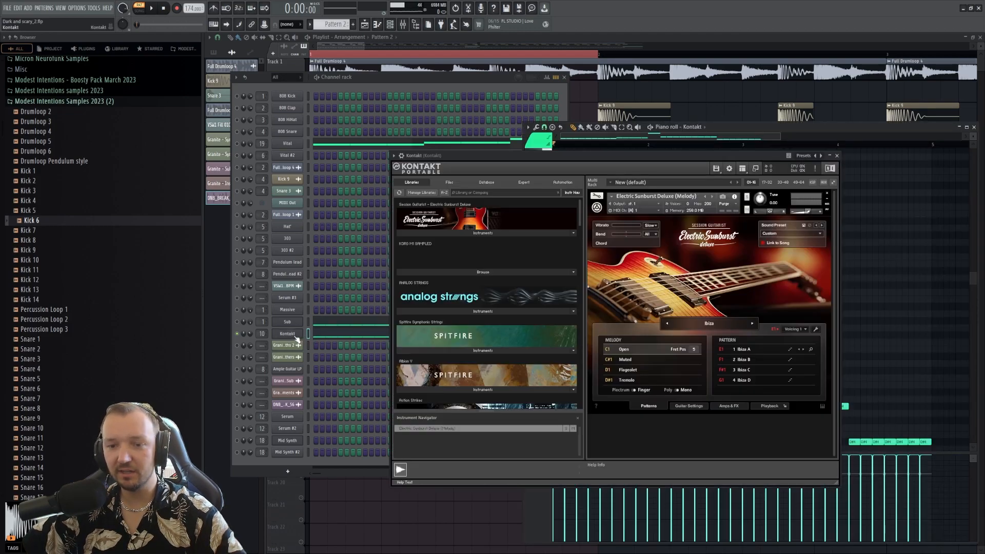
click(451, 233)
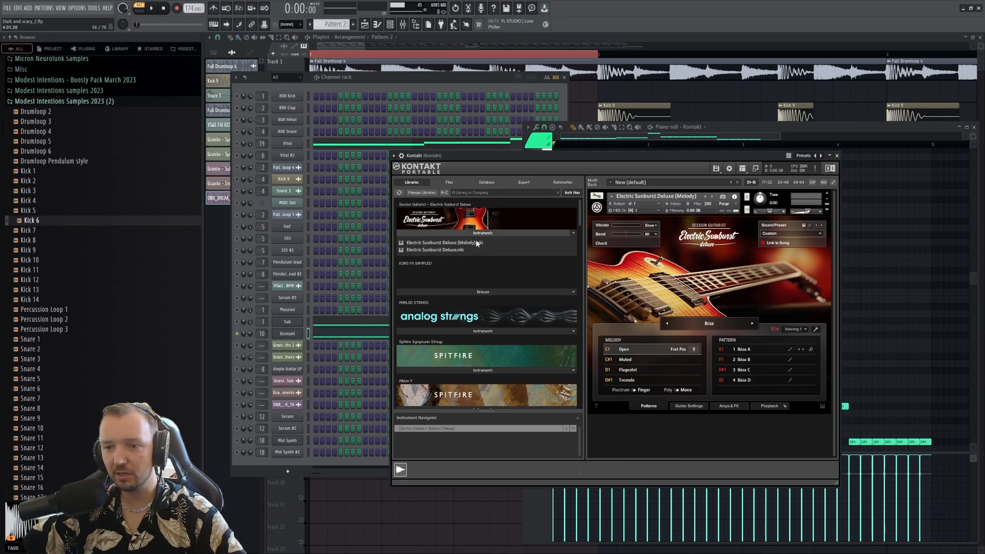
- Open the Kontakt channel's mixer insert and bring up its Guitar Rig 6 effect
key(F9)
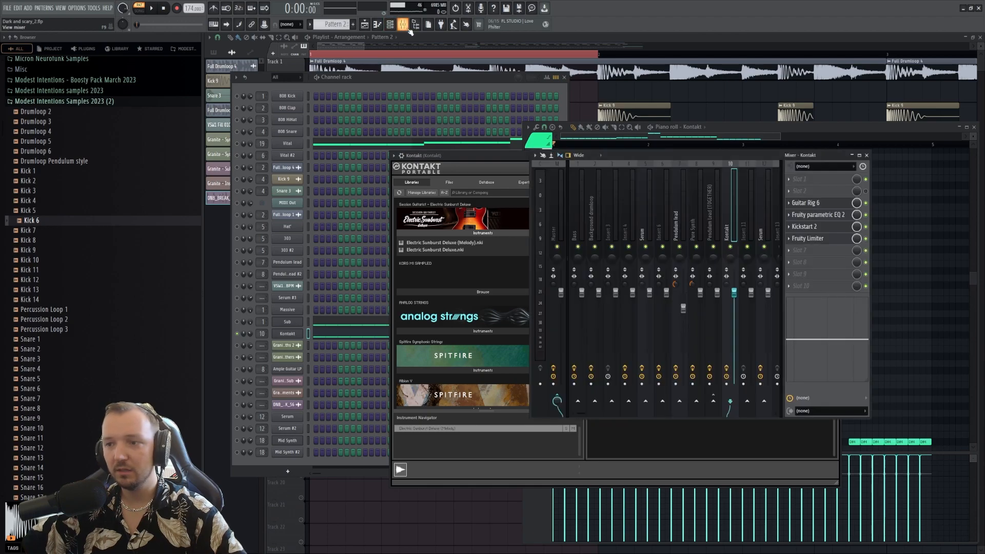
click(826, 208)
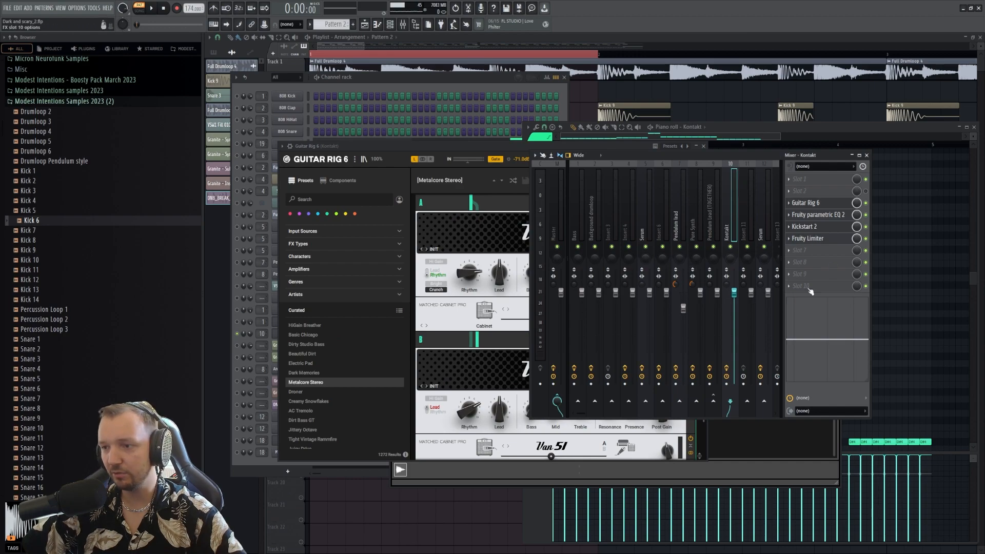
- Examine the Metalcore Stereo preset's two Van 51 amps and split mix in Guitar Rig 6, and close the plugin
click(347, 145)
drag(347, 146, 326, 101)
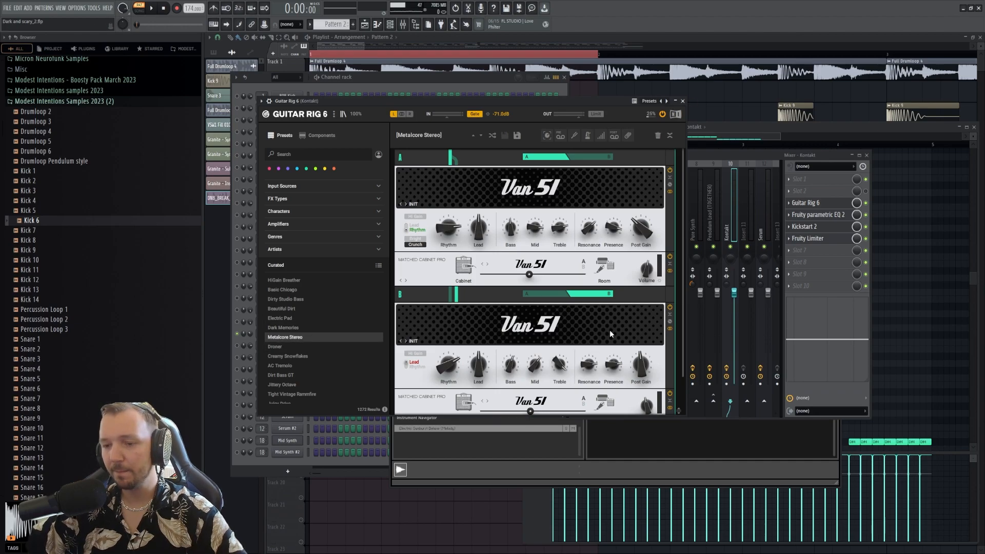
scroll(612, 311, down, 1)
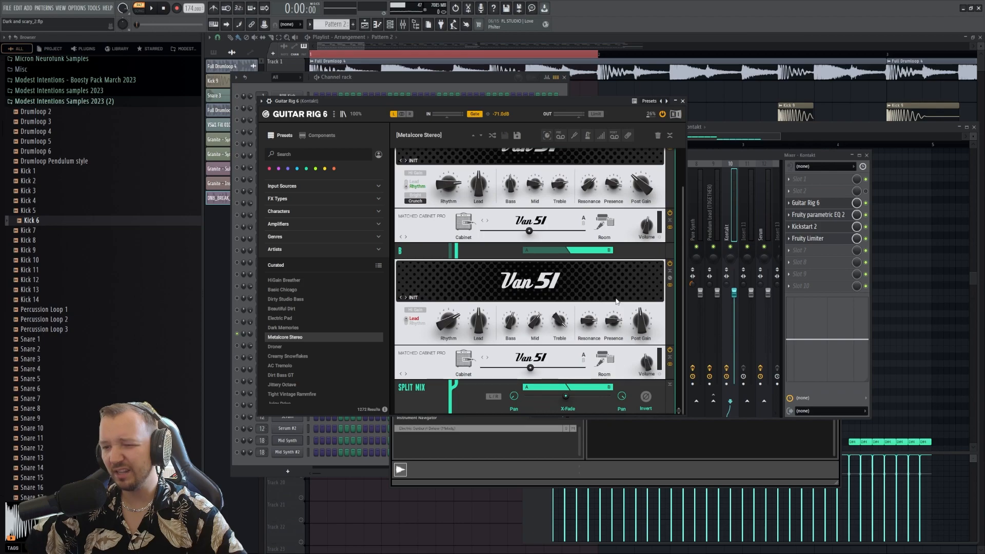
scroll(641, 287, up, 1)
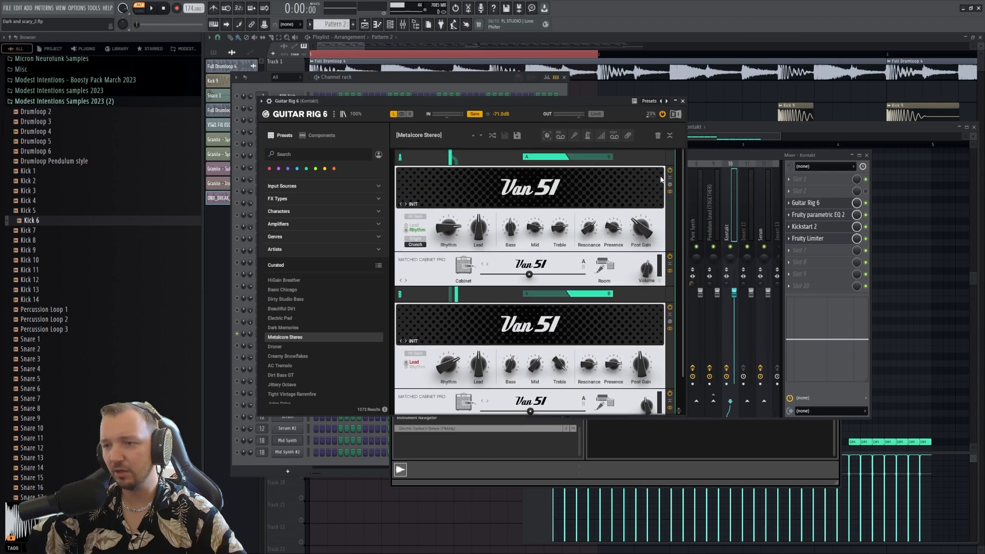
click(683, 101)
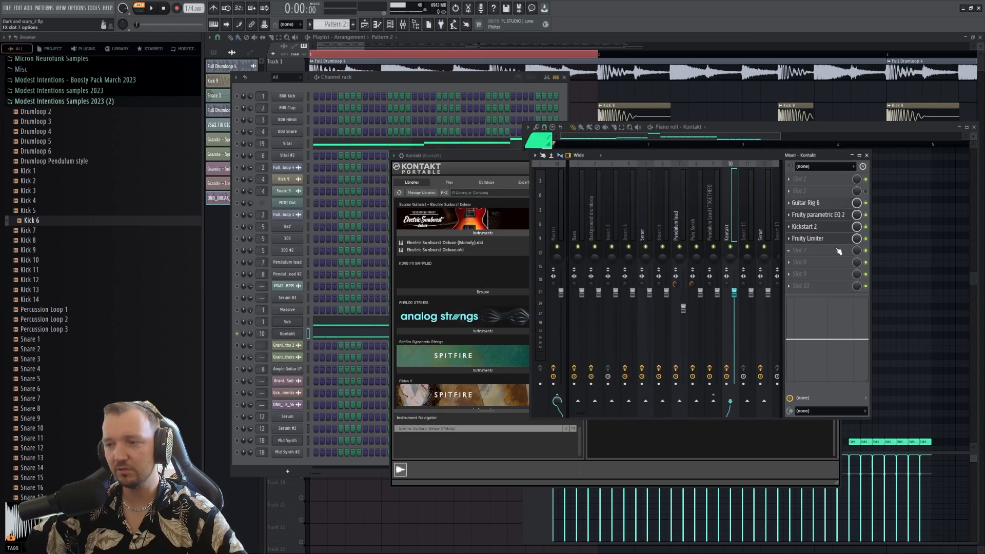
- View the Kontakt insert's parametric EQ and audition the guitar with Guitar Rig 6 and the EQ bypassed, restoring the effects
click(818, 215)
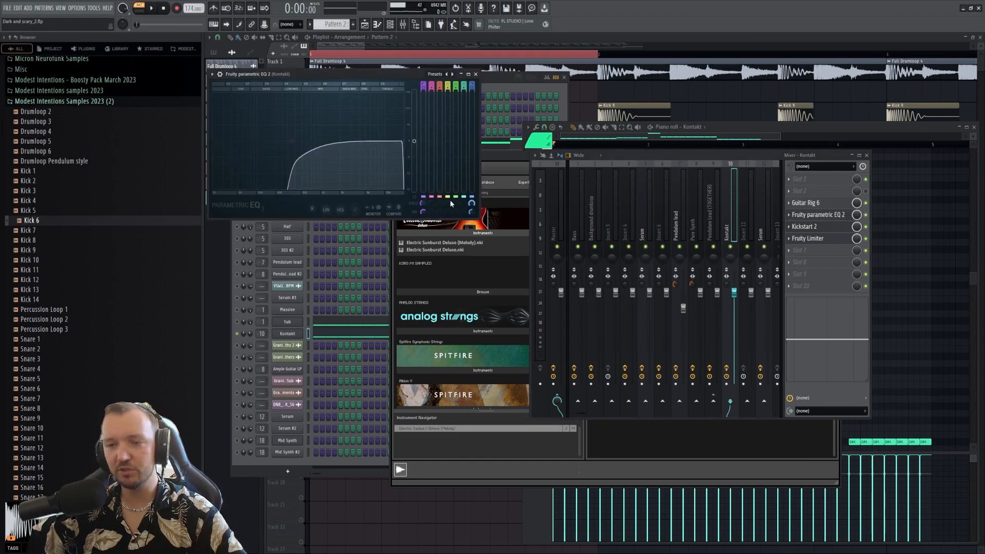
click(865, 215)
click(866, 204)
key(space)
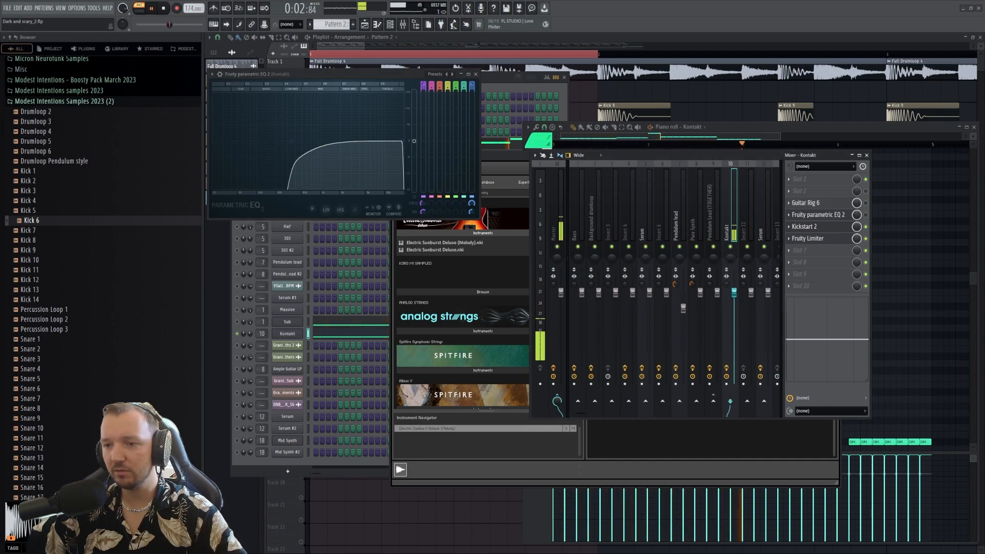
click(867, 216)
key(space)
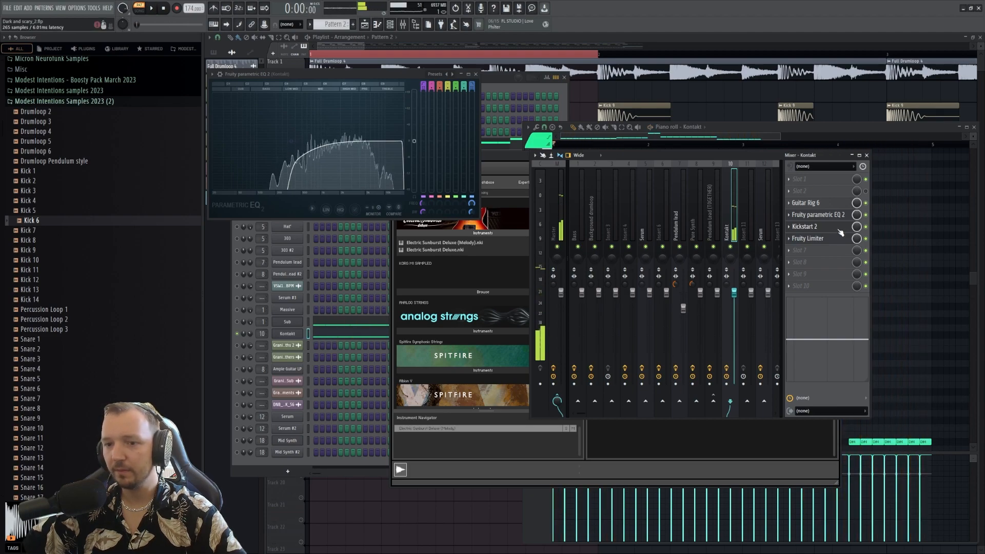
- View the Kickstart 2 and Fruity Limiter effects on the Kontakt insert
click(804, 226)
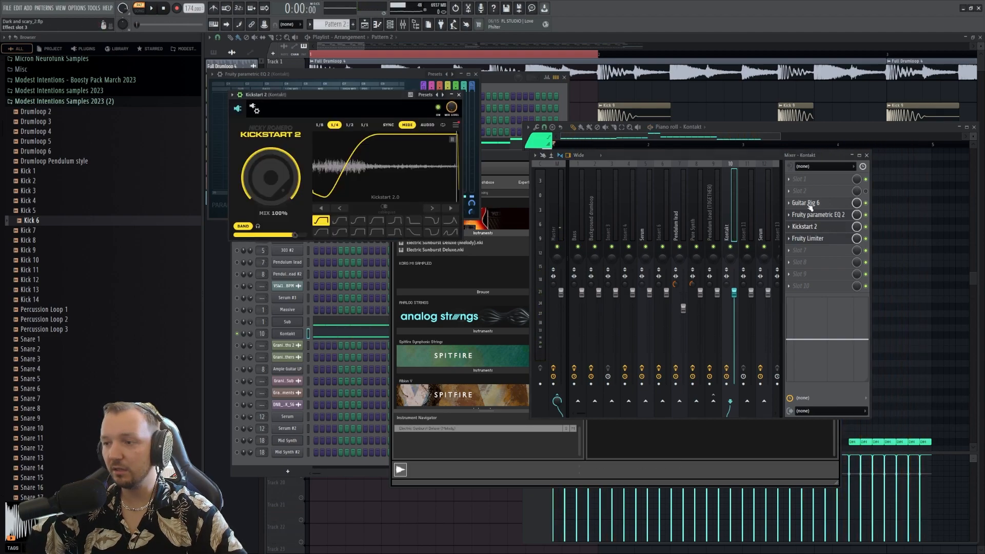
click(808, 238)
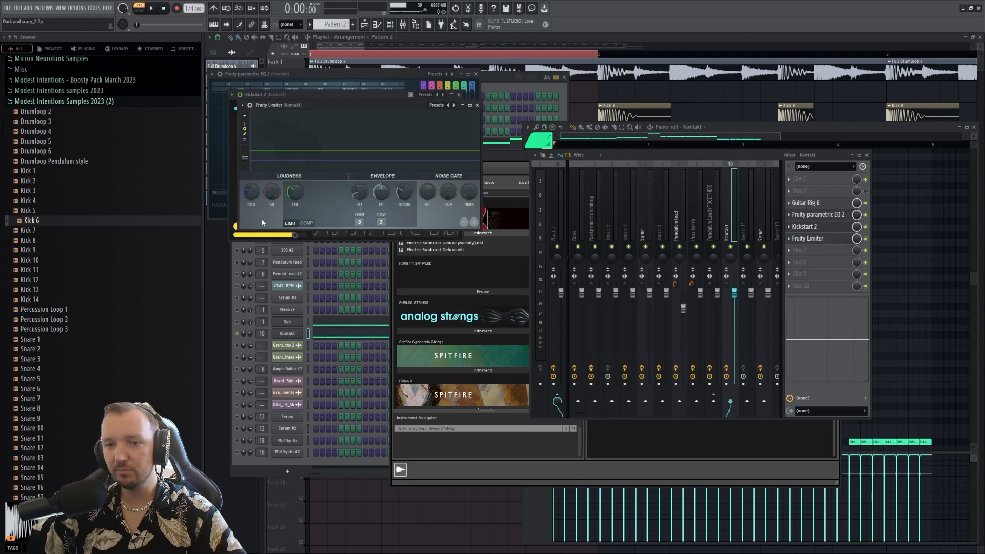
click(297, 234)
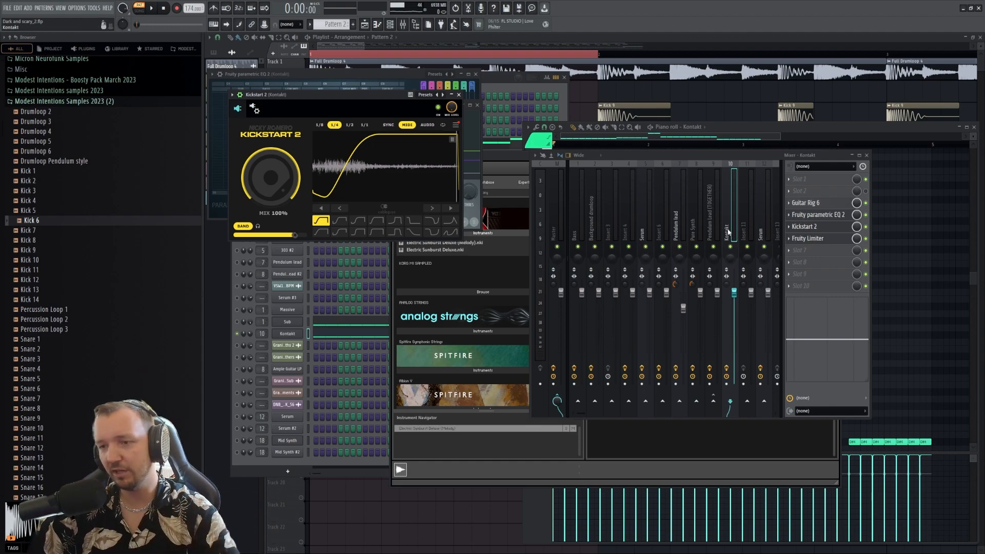
click(815, 238)
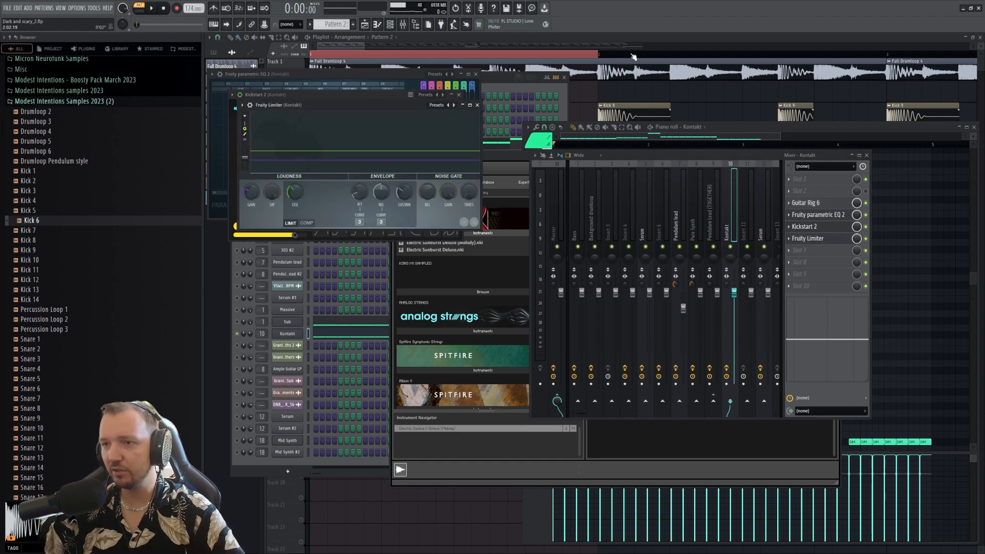
- Play Pattern 2 with the Vital, Sub and Kontakt channels together, and bring the playlist forward
click(549, 234)
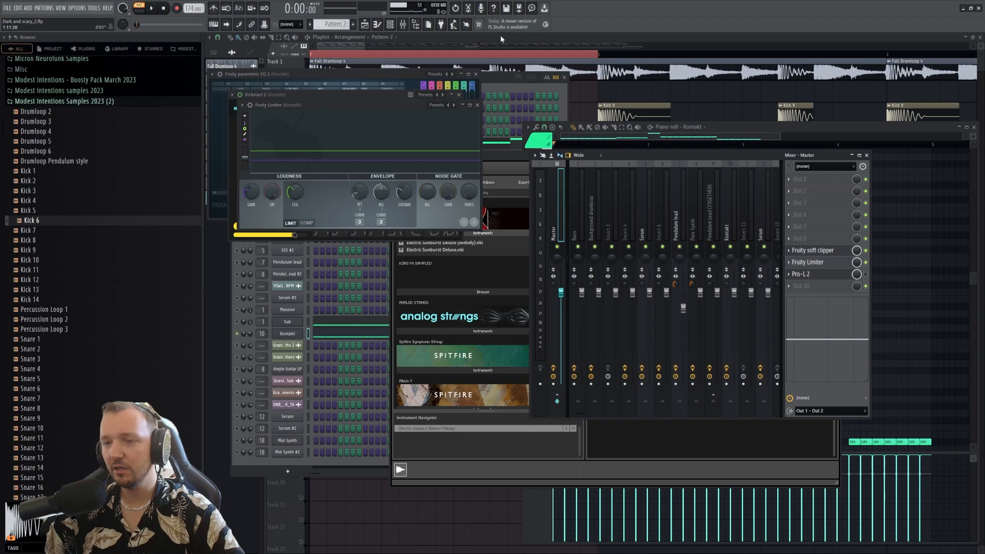
click(308, 381)
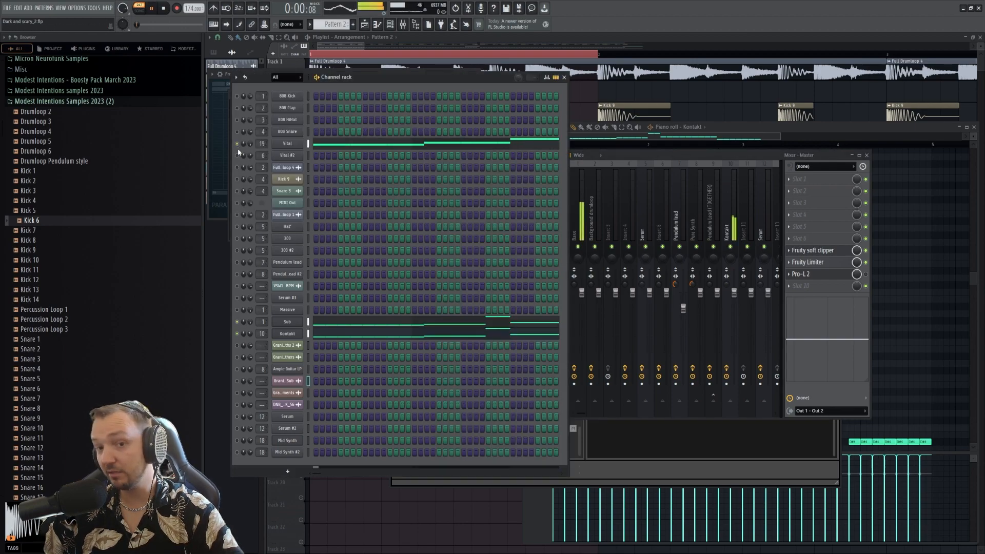
click(556, 40)
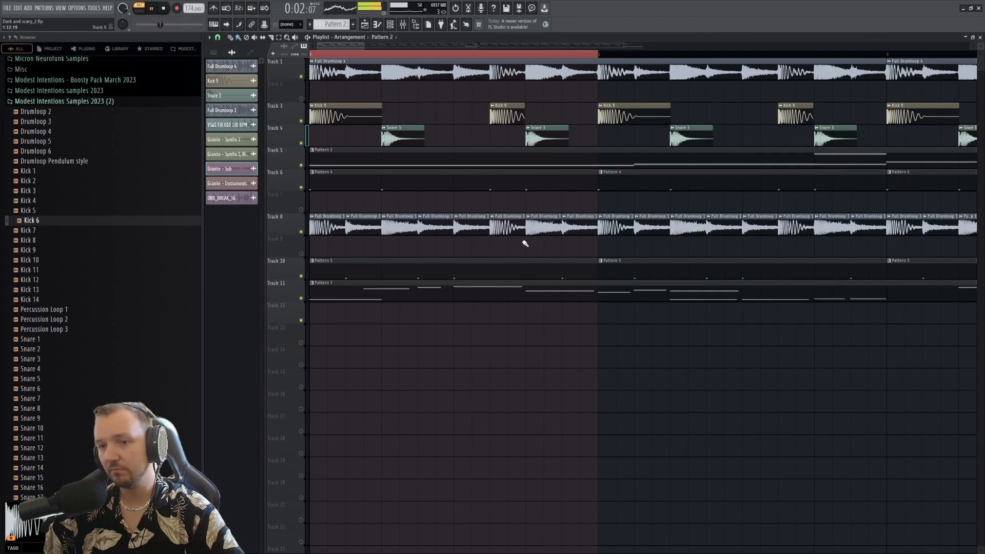
- Set the playlist's time selection to the first four bars of the arrangement
scroll(519, 249, down, 3)
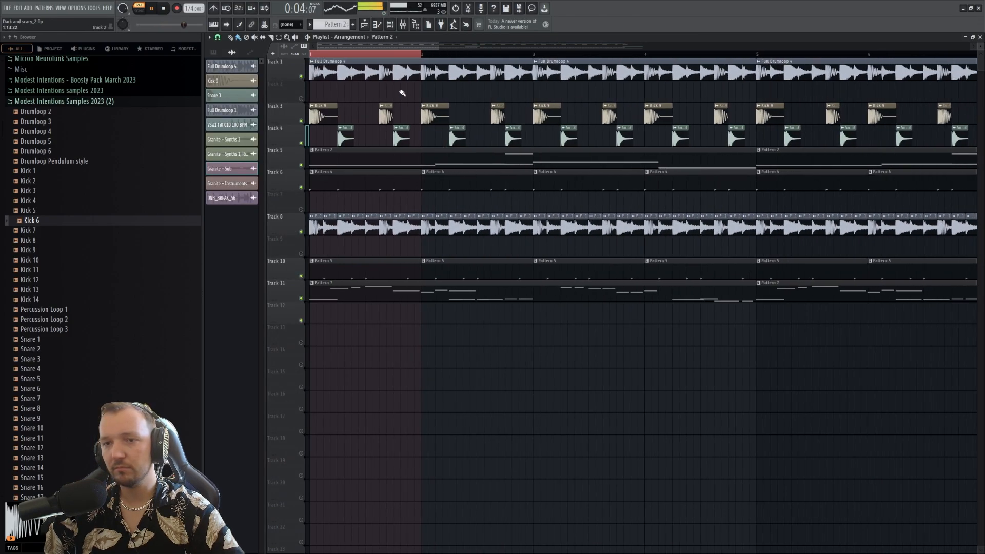
scroll(373, 74, down, 2)
drag(440, 57, 188, 63)
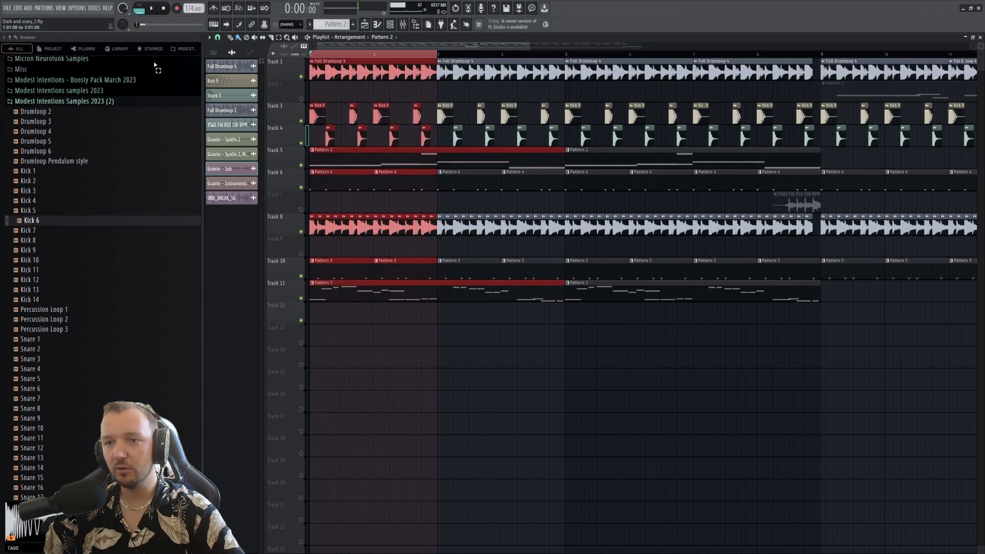
scroll(331, 56, up, 3)
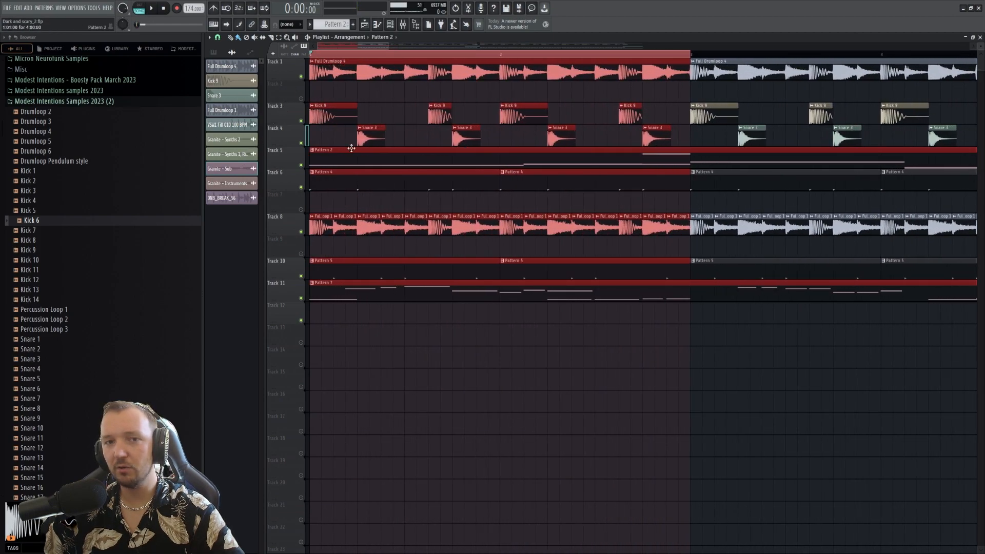
scroll(433, 257, down, 3)
drag(551, 54, 125, 81)
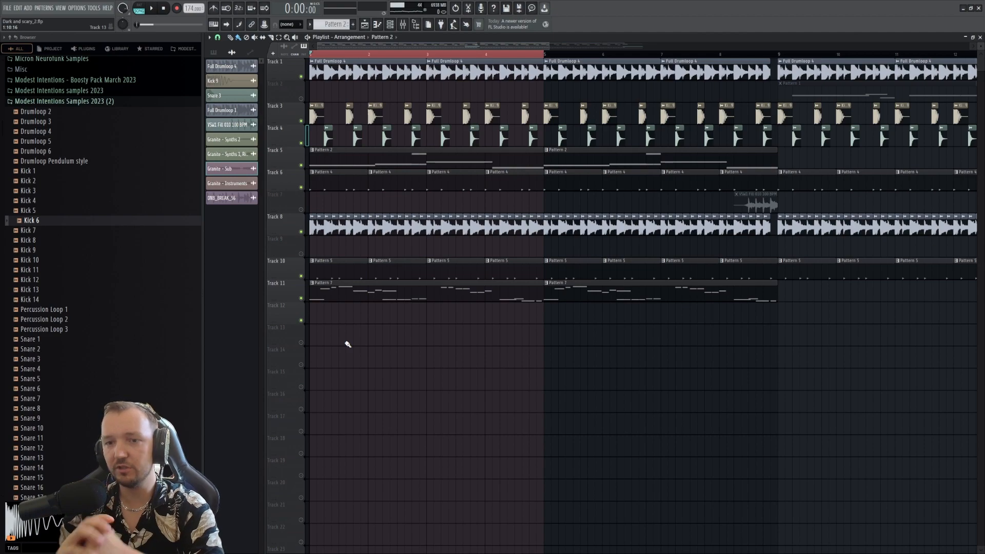
- Unmute all playlist tracks, play from bar 7, and extend the time selection over the first eight bars
click(302, 210)
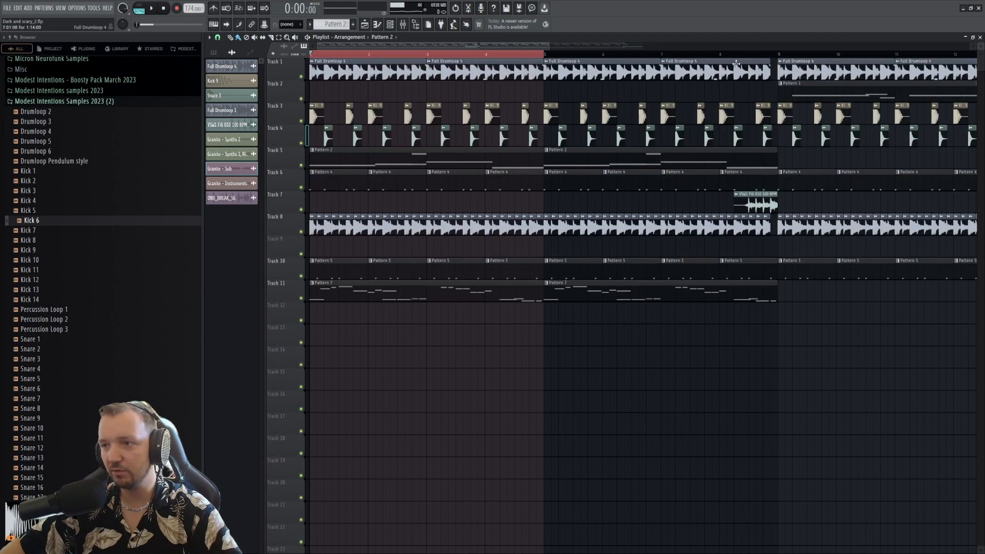
right_click(716, 55)
click(676, 55)
key(space)
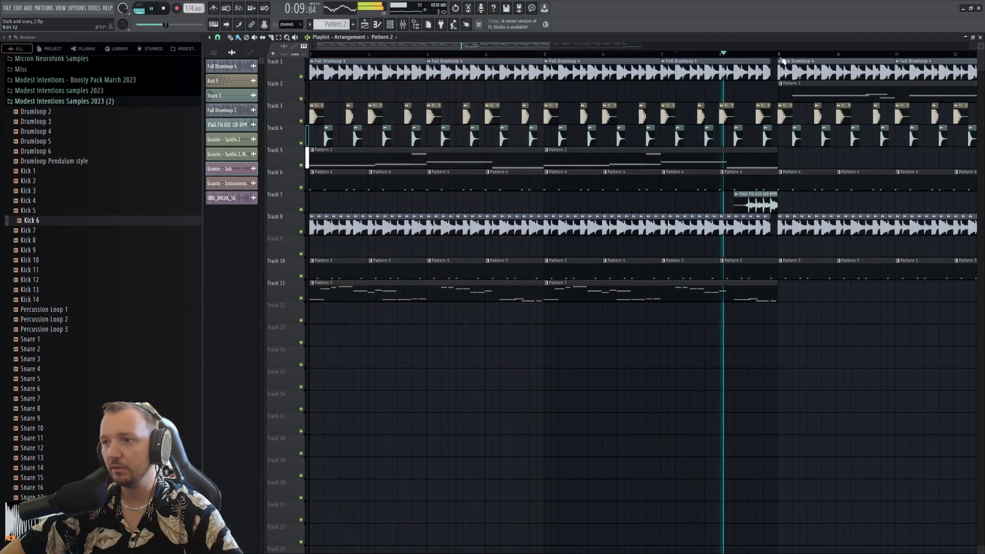
drag(778, 54, 309, 54)
- Restore the muted channels in the channel rack and play the eight-bar loop in the playlist
key(space)
click(390, 25)
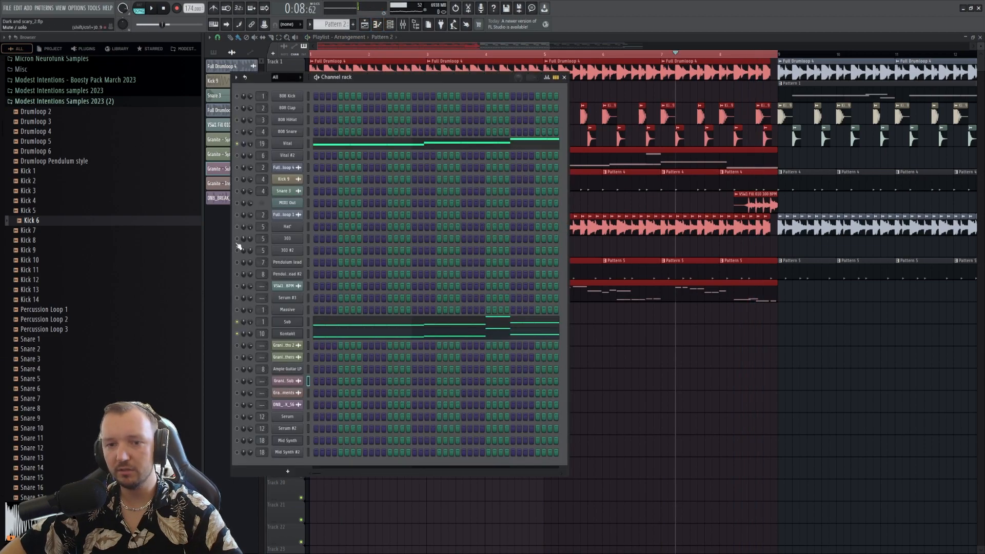
key(space)
key(F6)
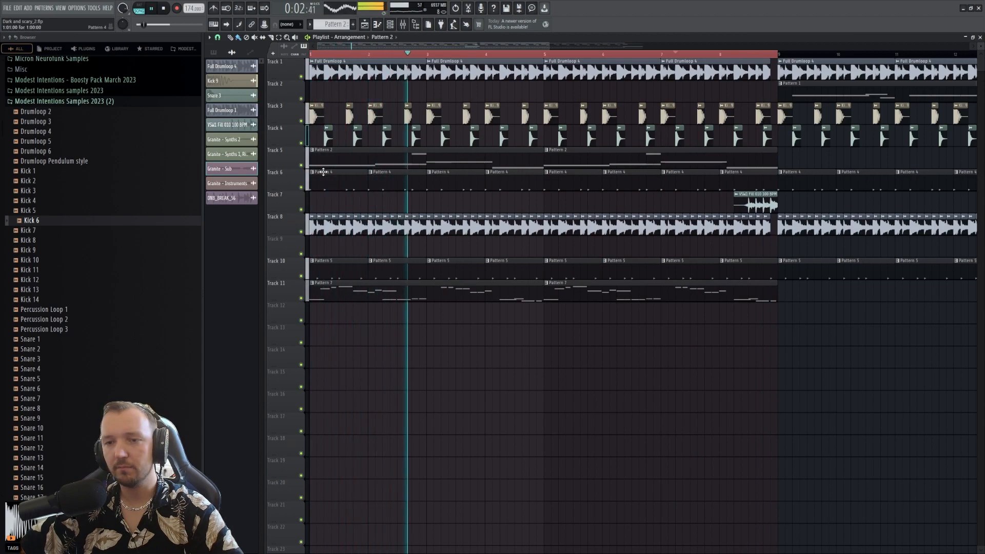
key(space)
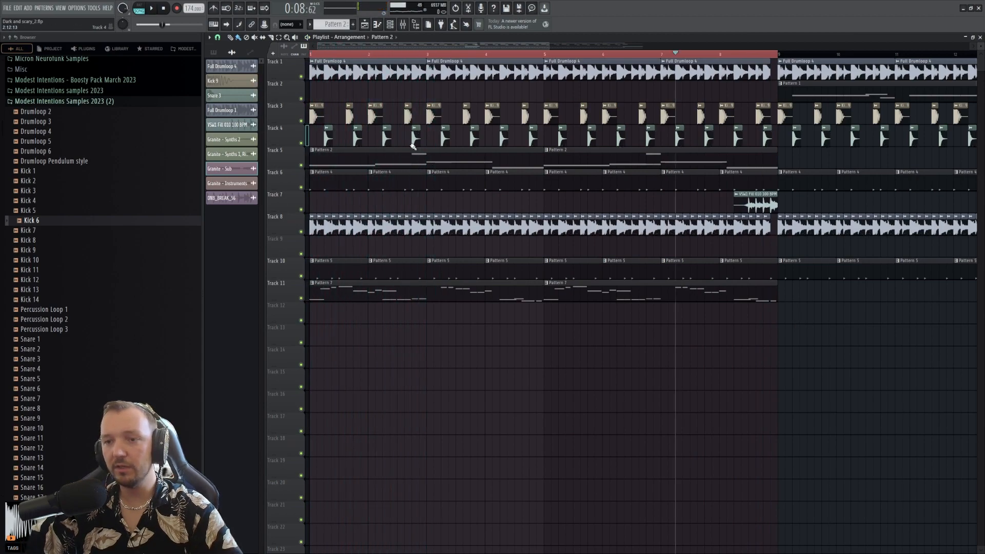
- Open the mixer and bring up the Fruity Limiter on the Master insert
scroll(318, 201, up, 3)
click(404, 25)
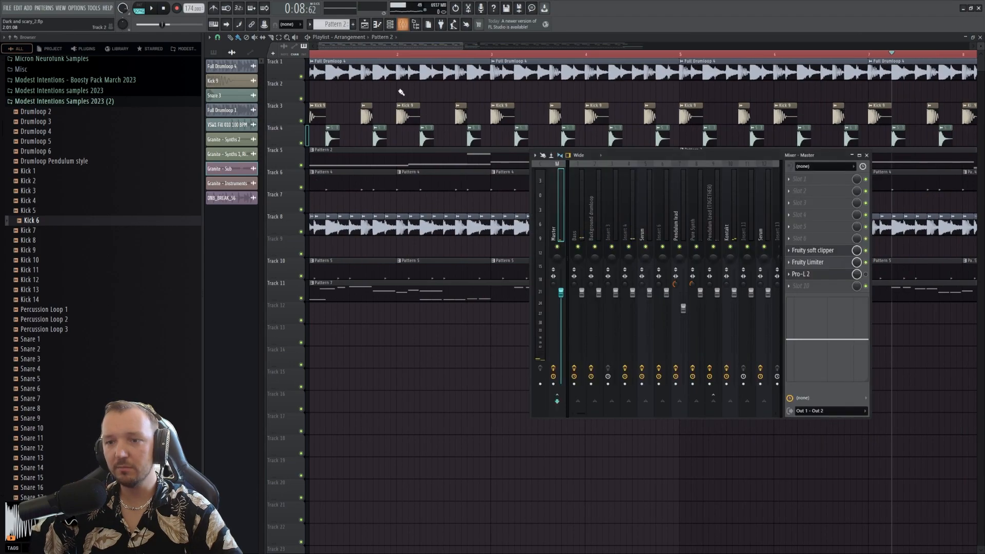
click(815, 265)
click(814, 264)
click(815, 264)
click(814, 264)
click(815, 265)
click(815, 264)
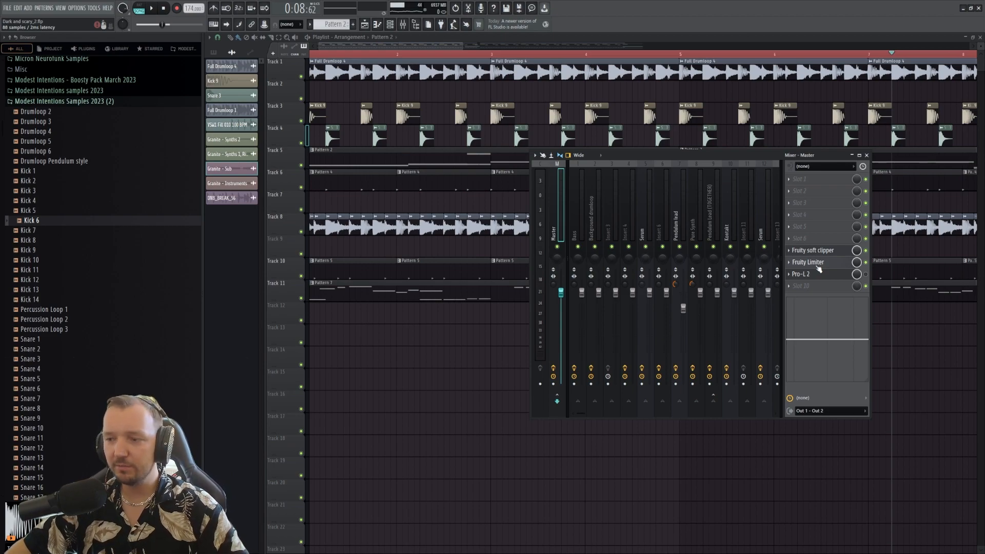
click(816, 263)
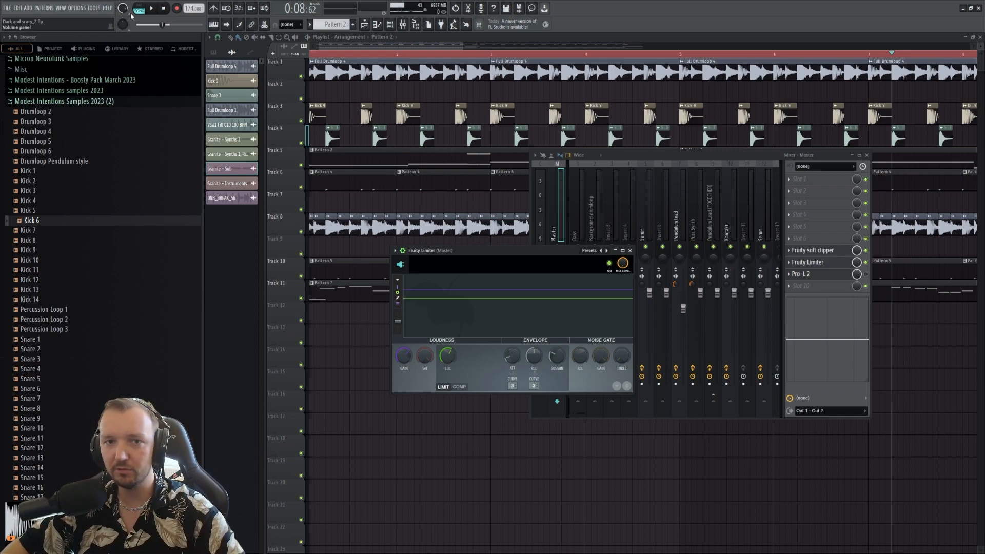
- Play the loop and examine the Master's Fruity Limiter in an enlarged window beside its effect slots
key(space)
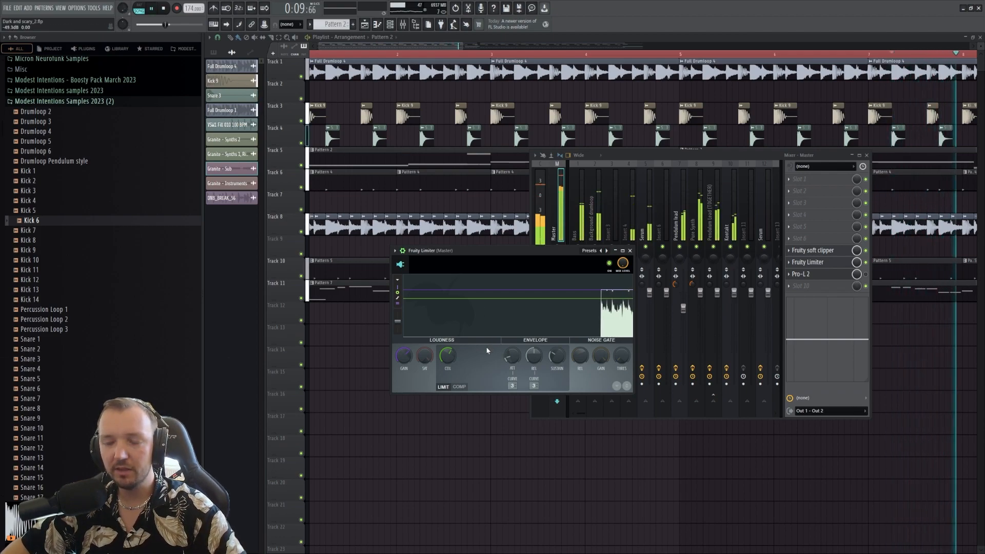
drag(634, 394, 817, 497)
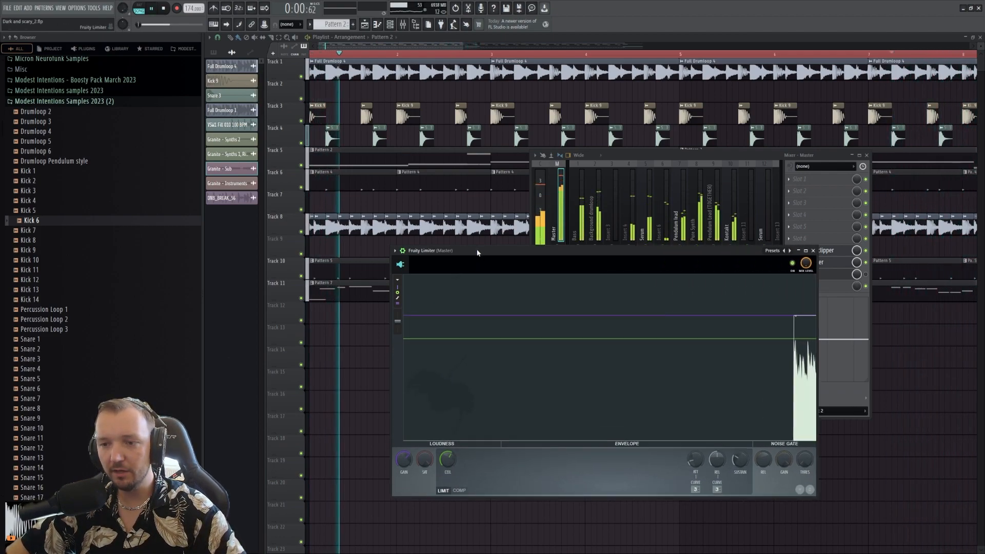
drag(478, 250, 391, 144)
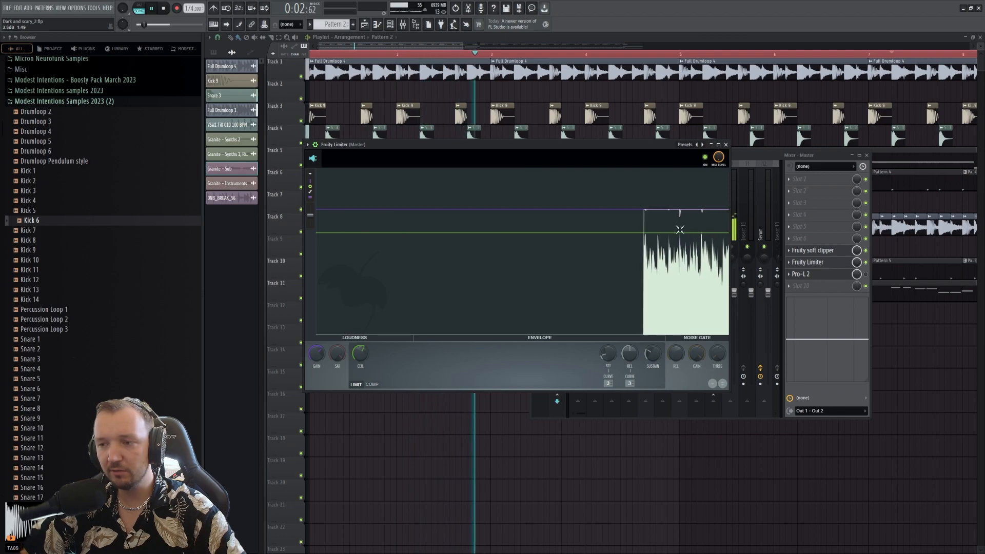
click(652, 222)
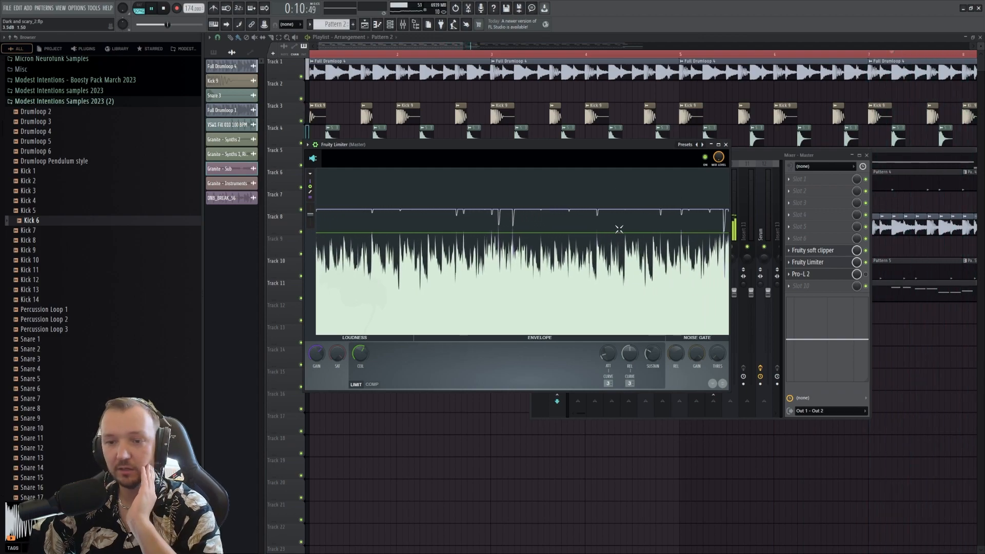
- Try a second Fruity Limiter in the Master's last effect slot, view its enlarged waveform display, and remove it
click(866, 274)
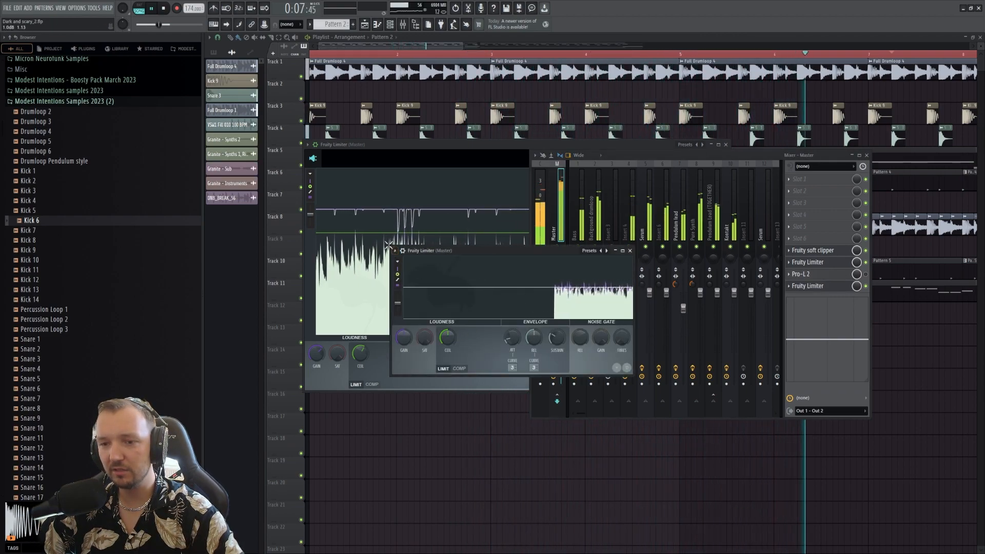
drag(393, 248, 251, 96)
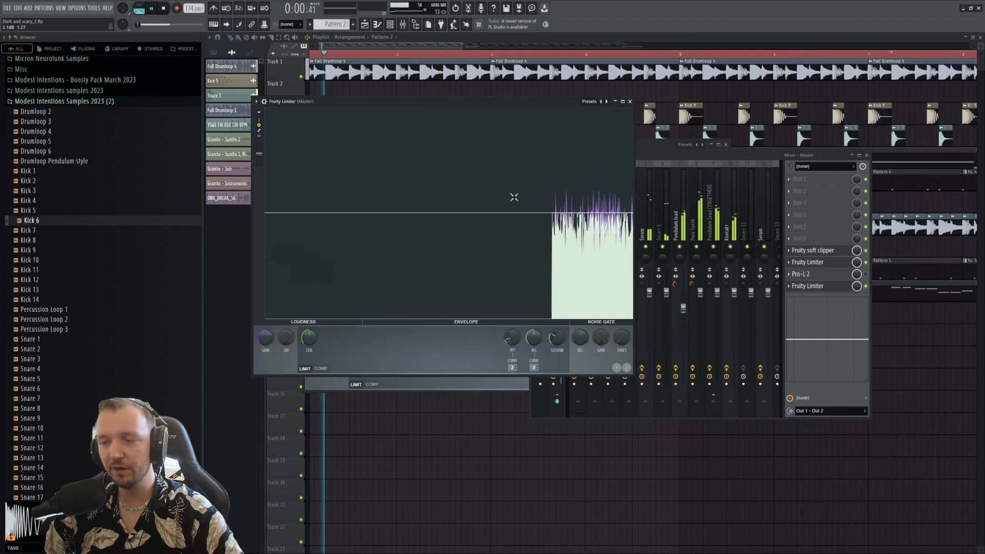
click(802, 298)
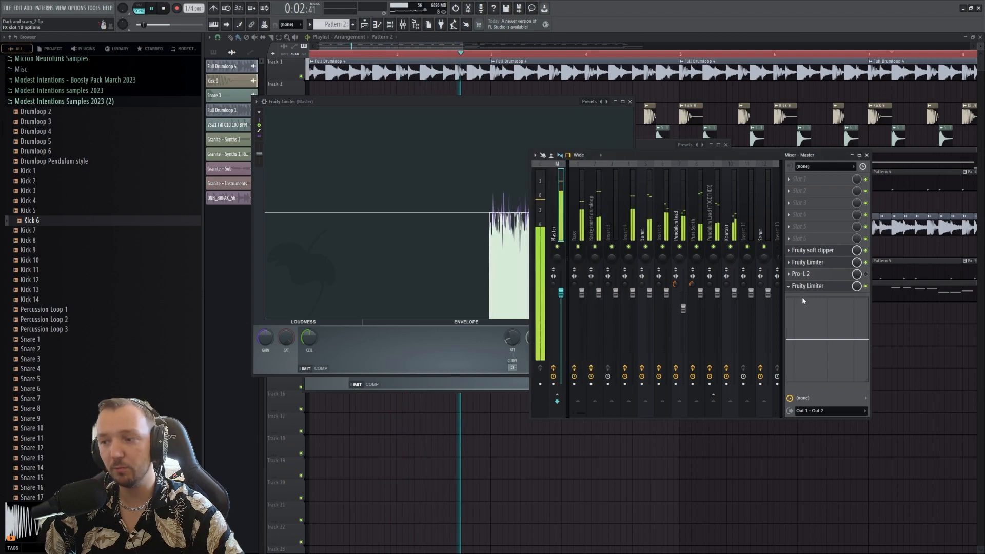
click(800, 302)
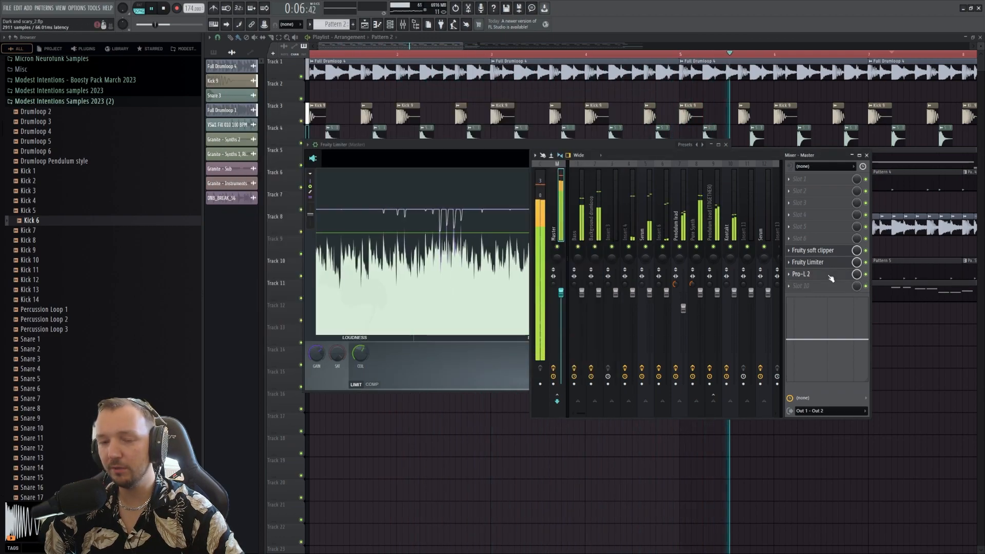
- Open the Master's Pro-L 2, raise its input gain to about +3.2 dB during playback, and close the open windows
click(830, 276)
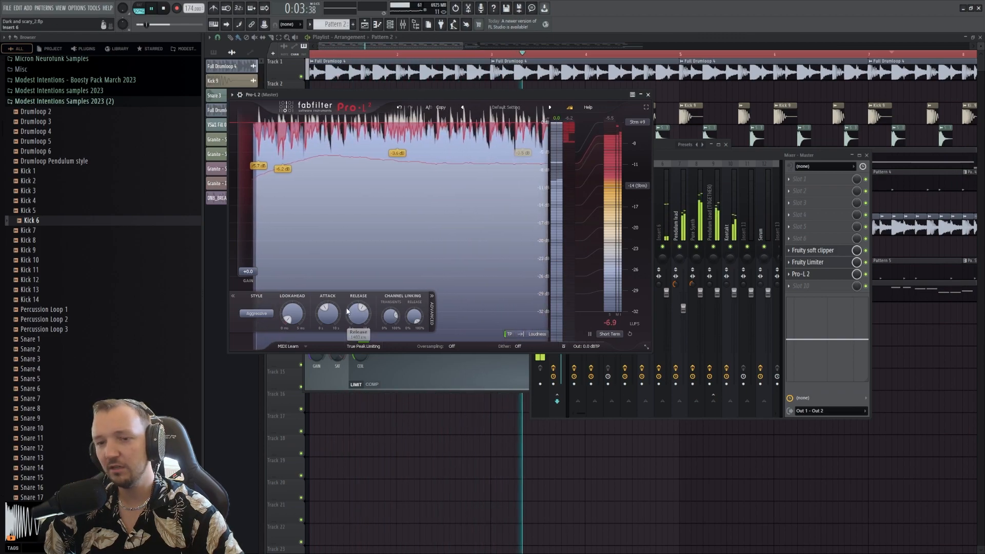
drag(247, 271, 252, 257)
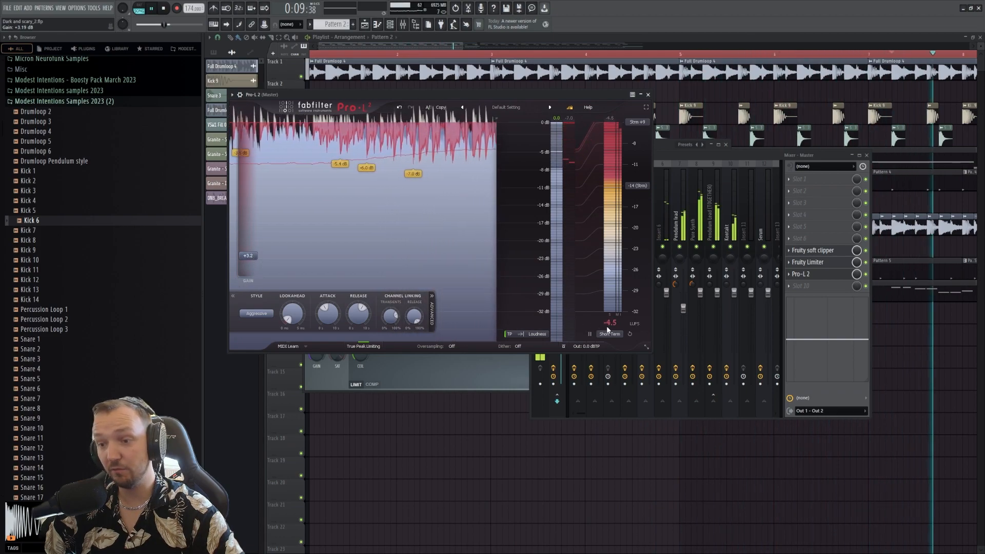
key(F12)
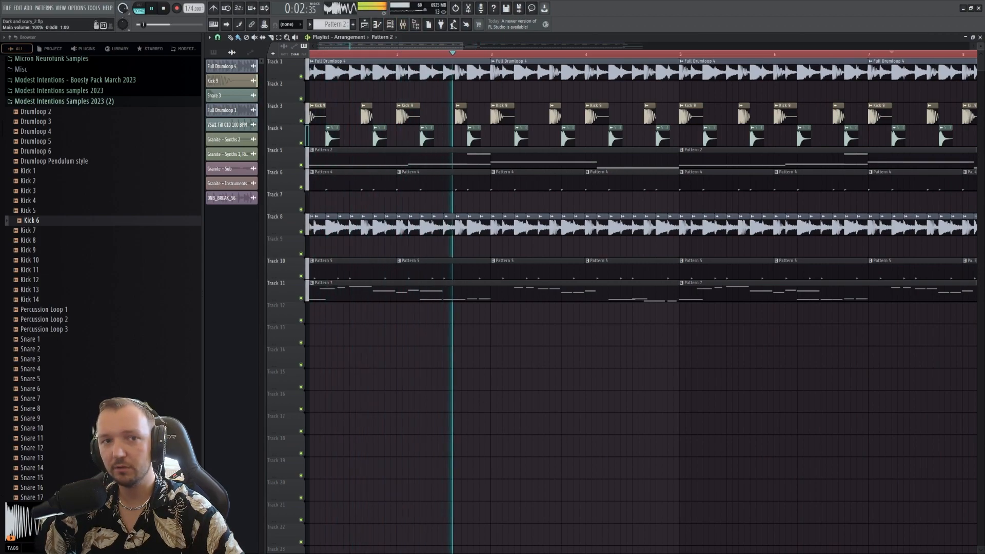
- Inspect the Bass insert's effect chain in the mixer while the loop plays, and stop playback
scroll(499, 290, down, 3)
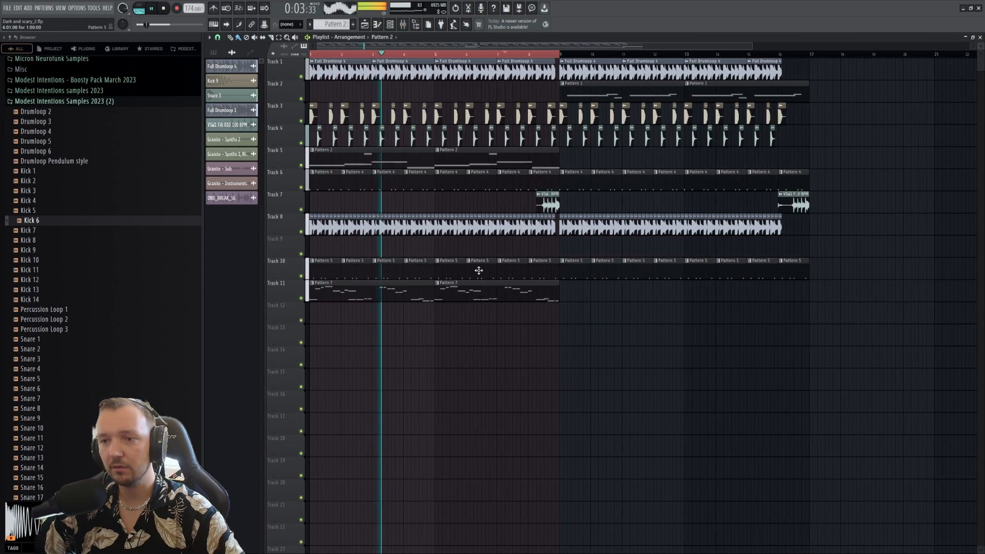
click(406, 26)
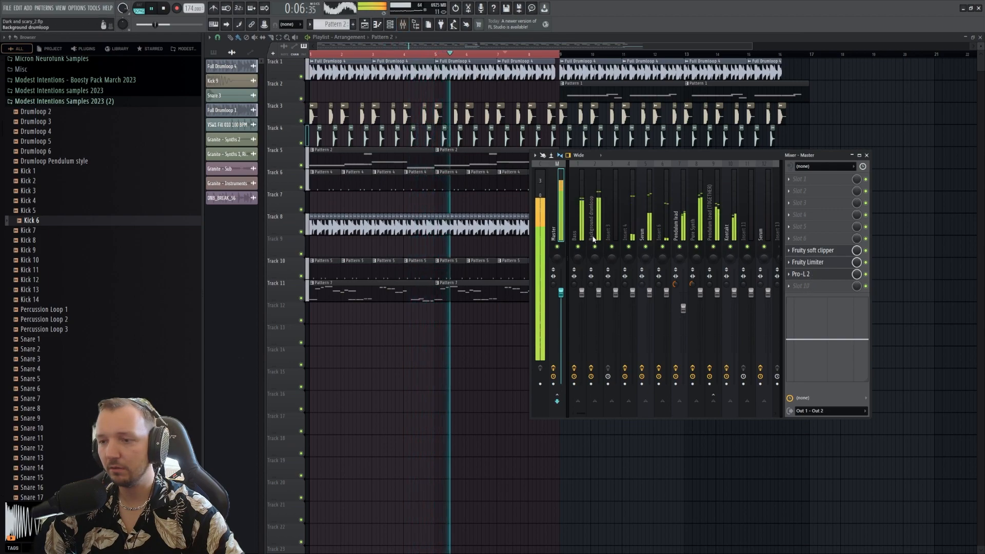
click(576, 228)
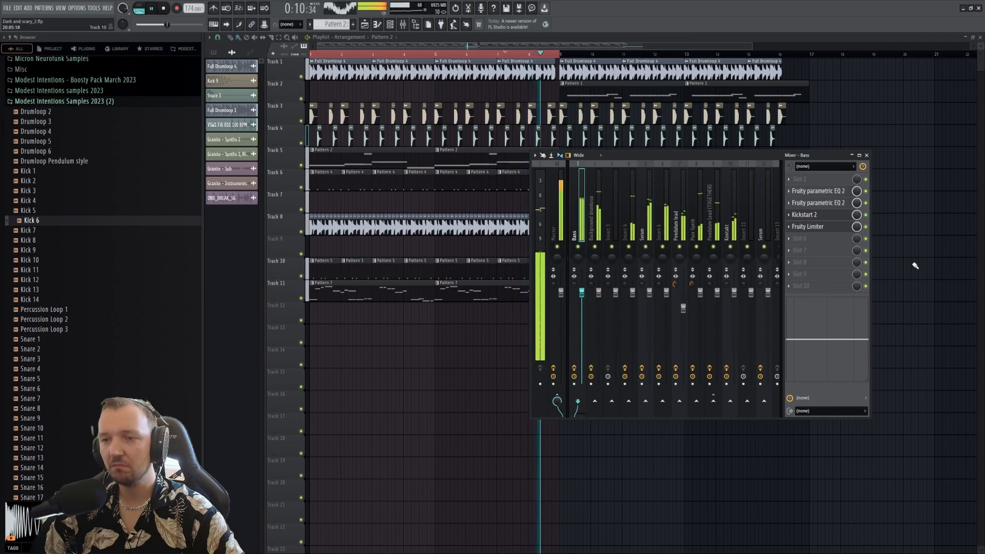
key(F9)
key(space)
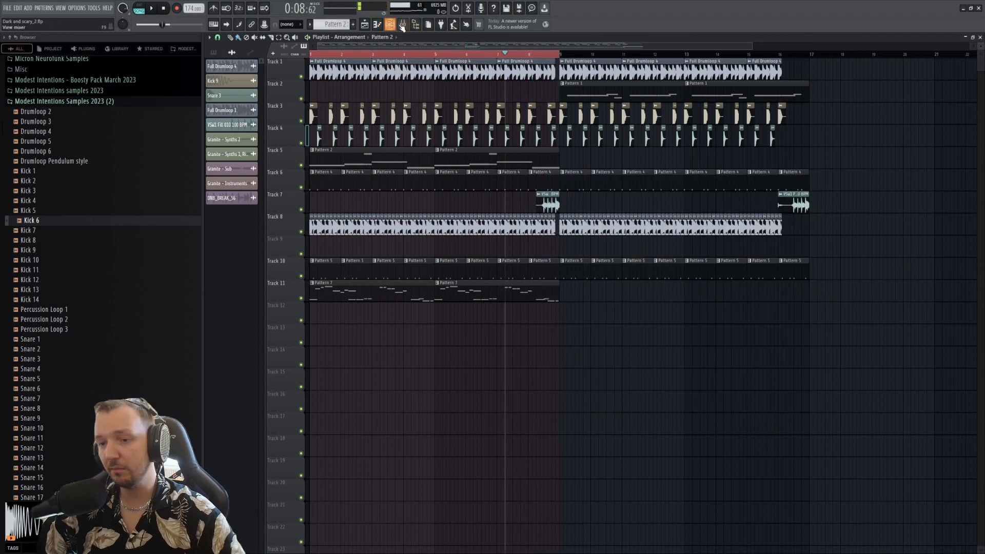
- Bring up the Master insert in the mixer to review its effect slots, and hide the mixer again
click(404, 25)
click(554, 200)
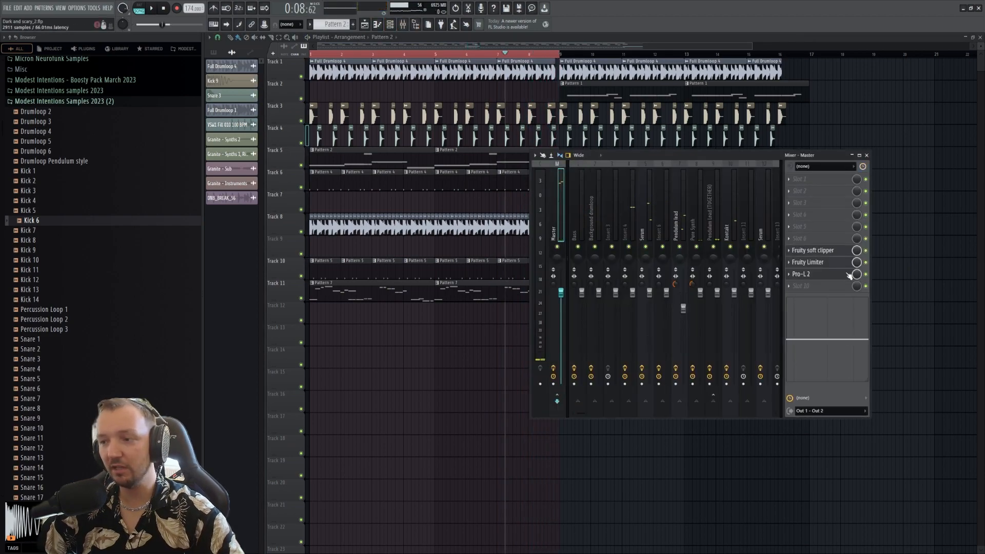
key(F9)
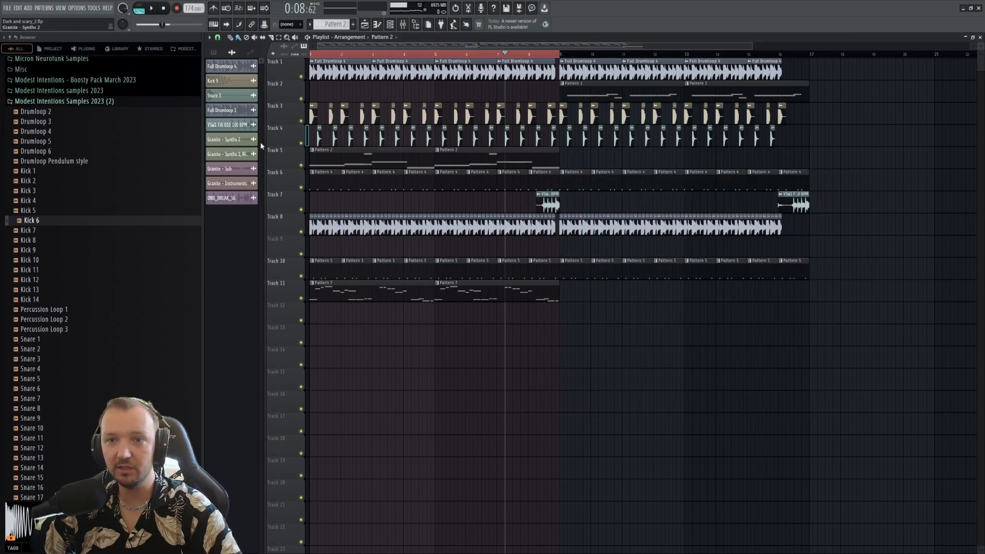
- Extend the playlist's time selection to cover the whole arrangement up to bar 17
scroll(258, 148, up, 3)
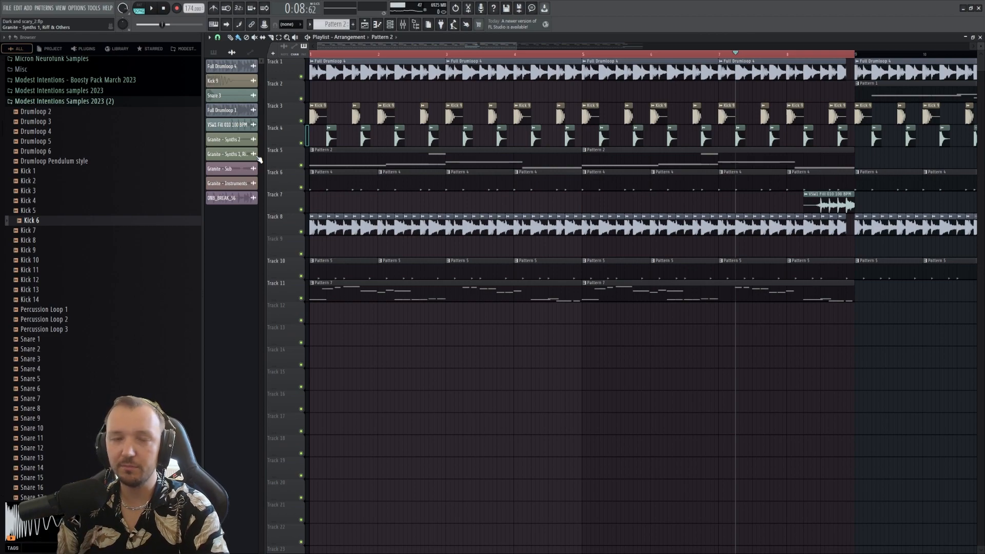
scroll(731, 83, down, 3)
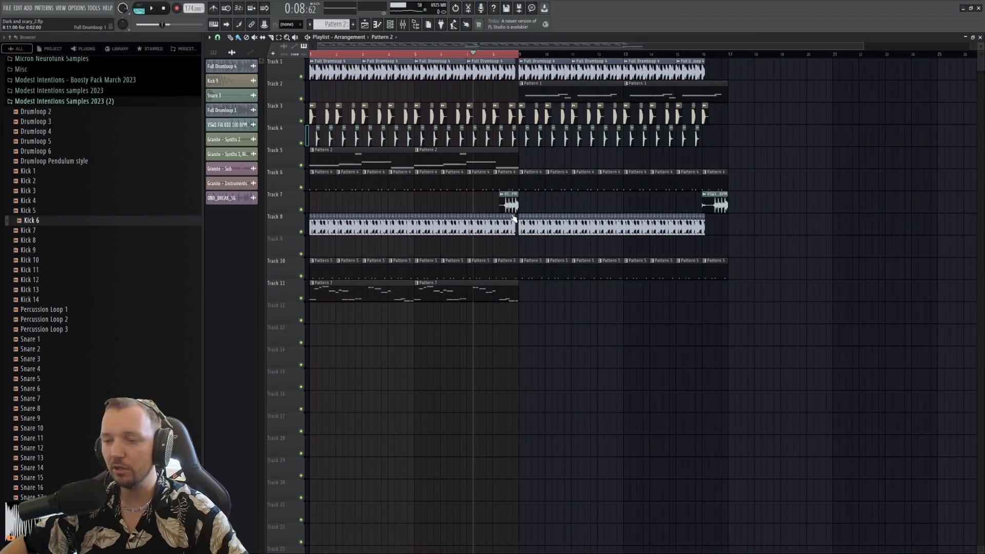
key(ctrl+a)
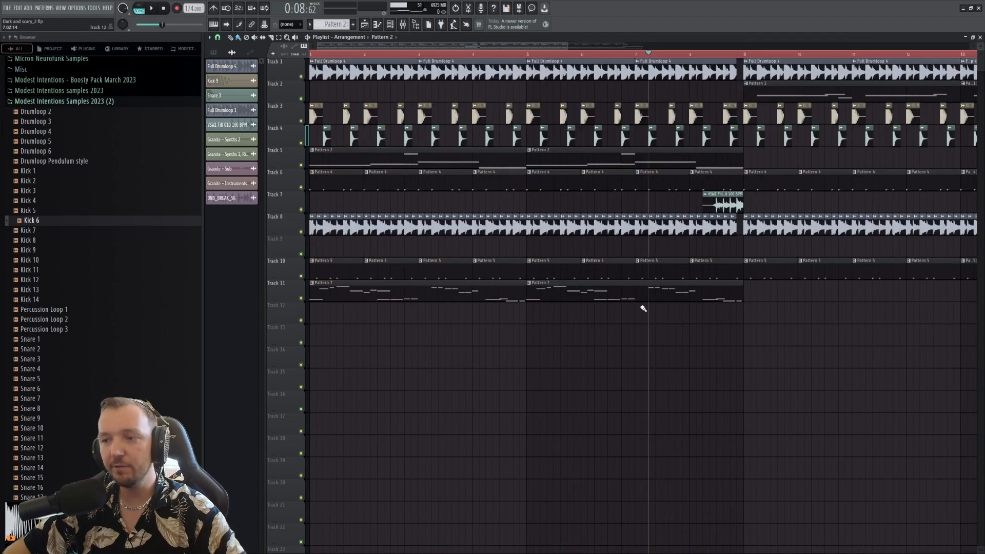
scroll(644, 308, down, 4)
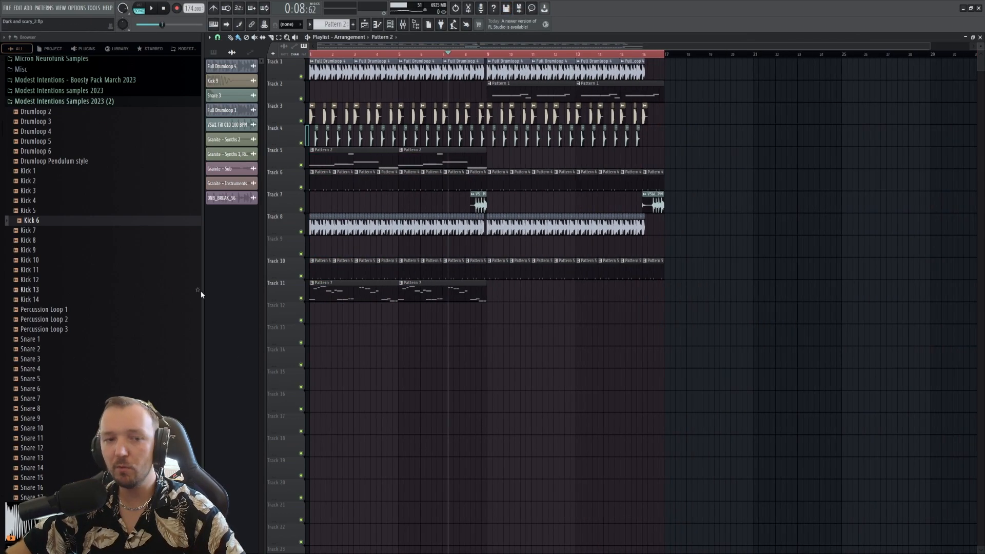
- Browse the subfolders of the ArcSamples - Heavy Hitters Drum And Bass (Vol. 2) sample pack, and collapse the pack
scroll(101, 209, up, 10)
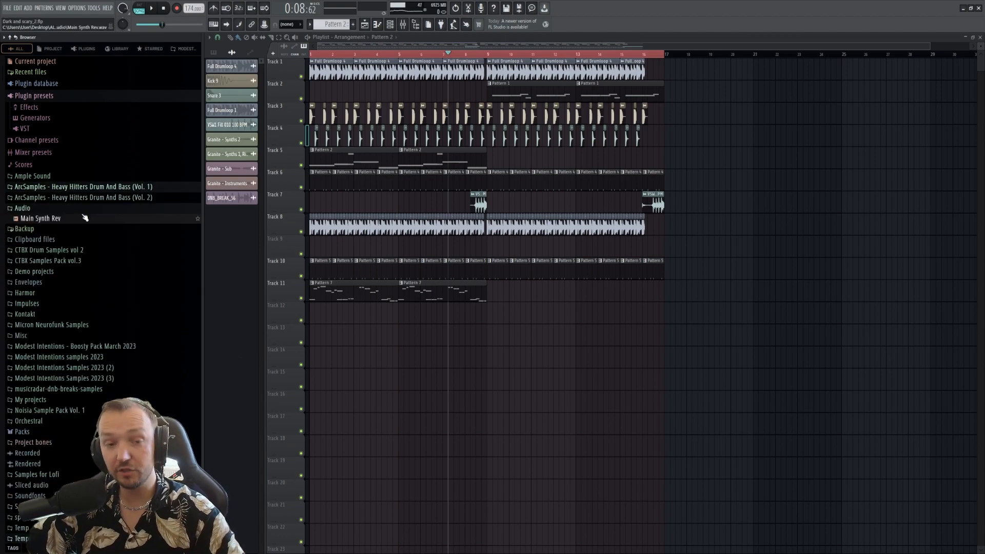
click(116, 199)
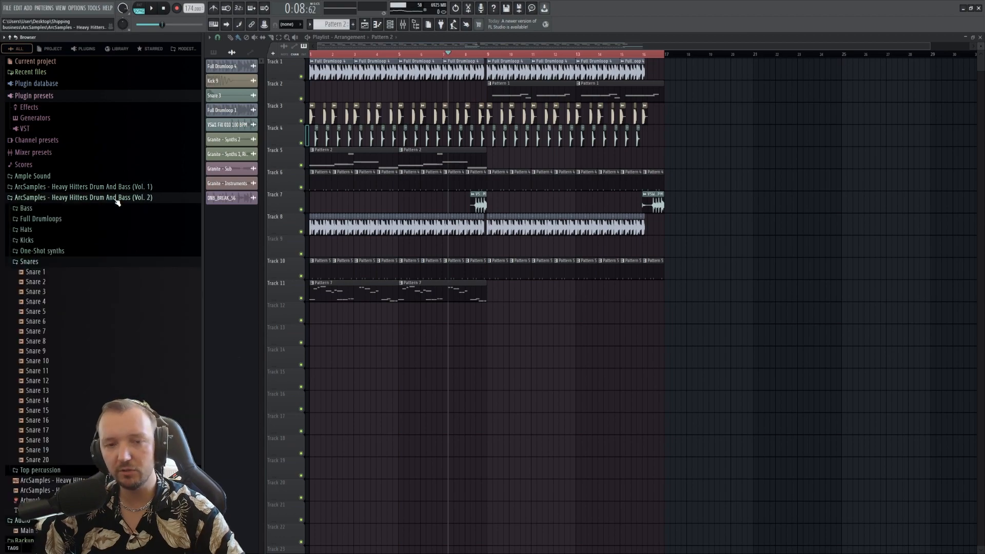
click(122, 199)
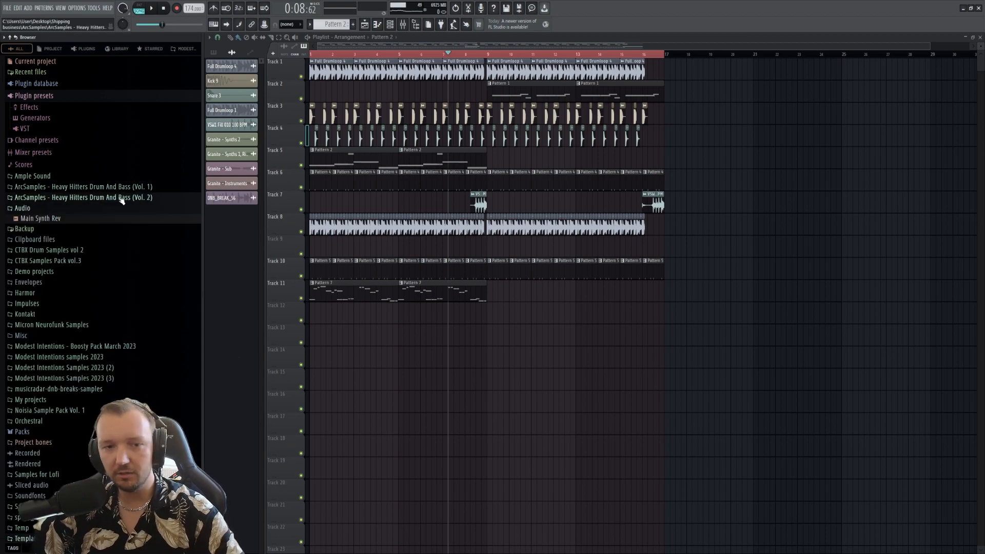
click(93, 199)
click(52, 262)
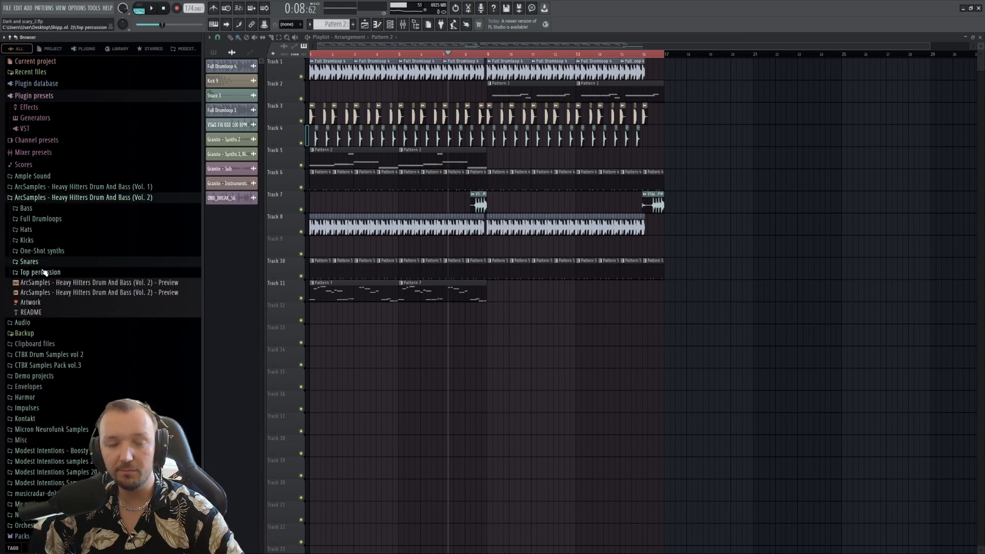
click(62, 272)
click(63, 274)
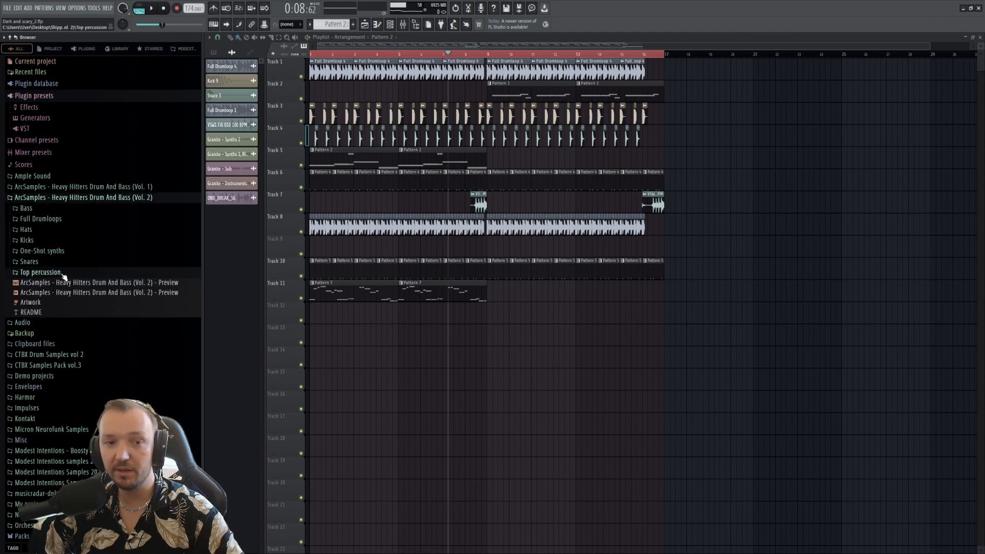
click(82, 198)
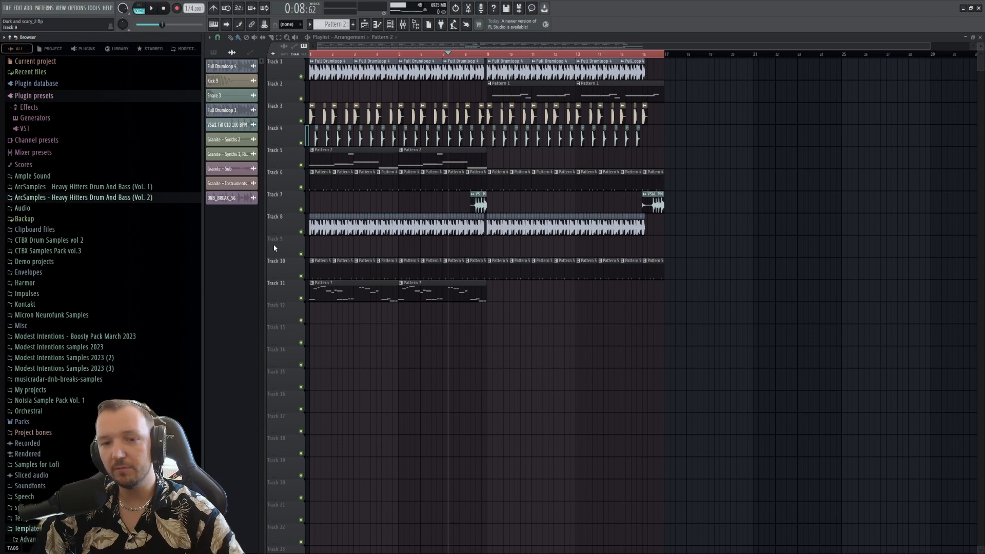